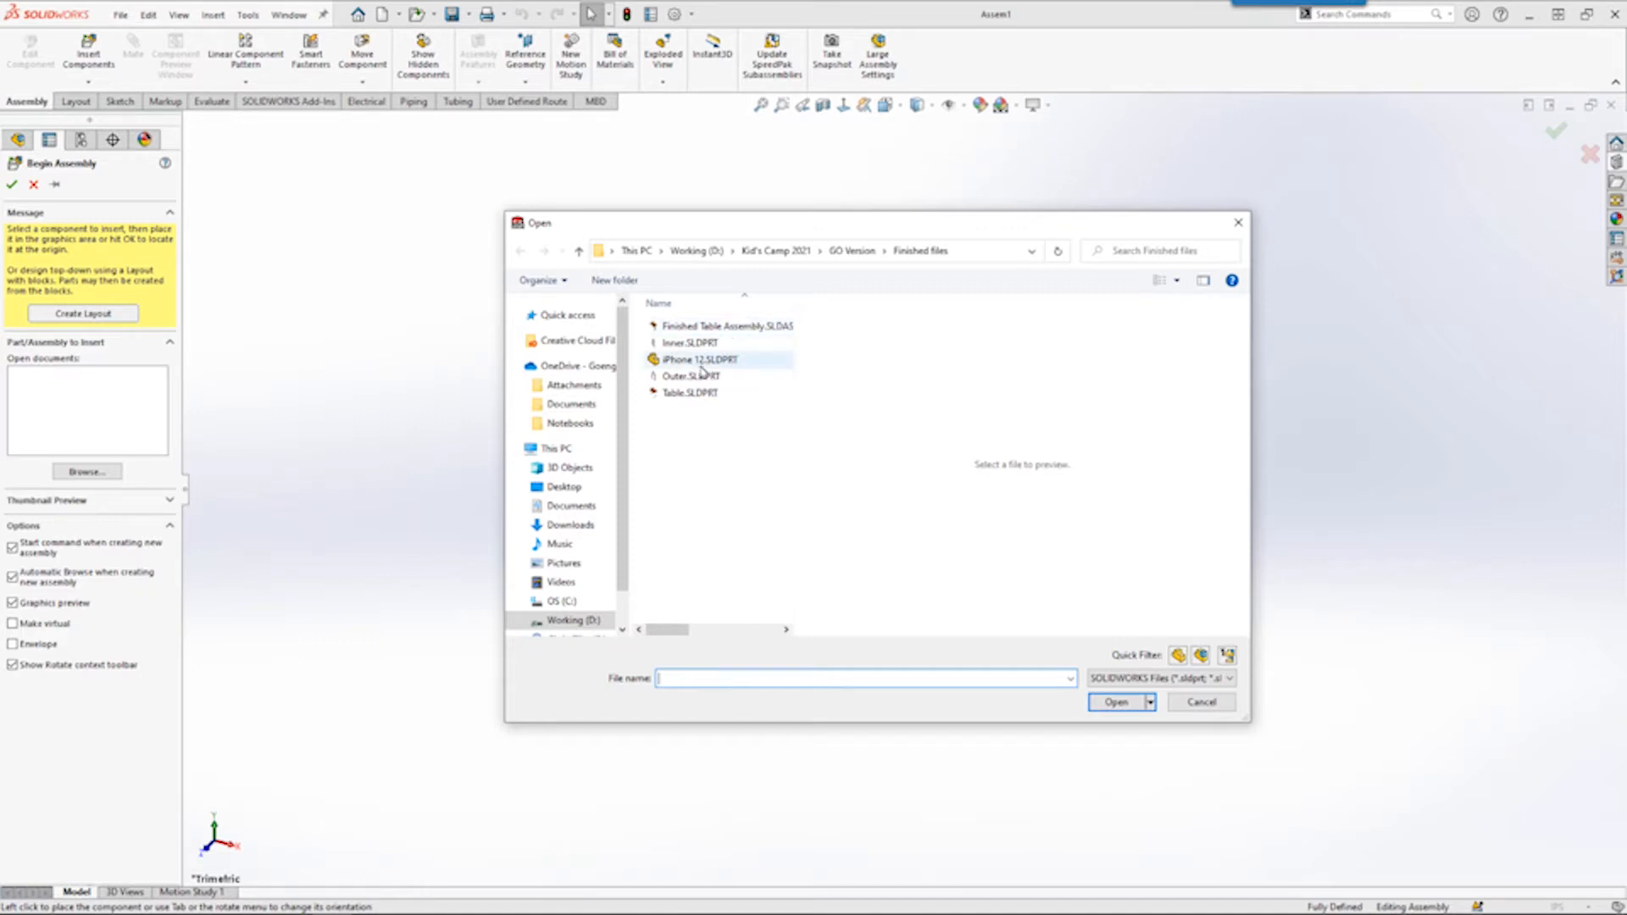
Insert Table.SLDPRT as the assembly's first component, fixed at the origin.
click(672, 395)
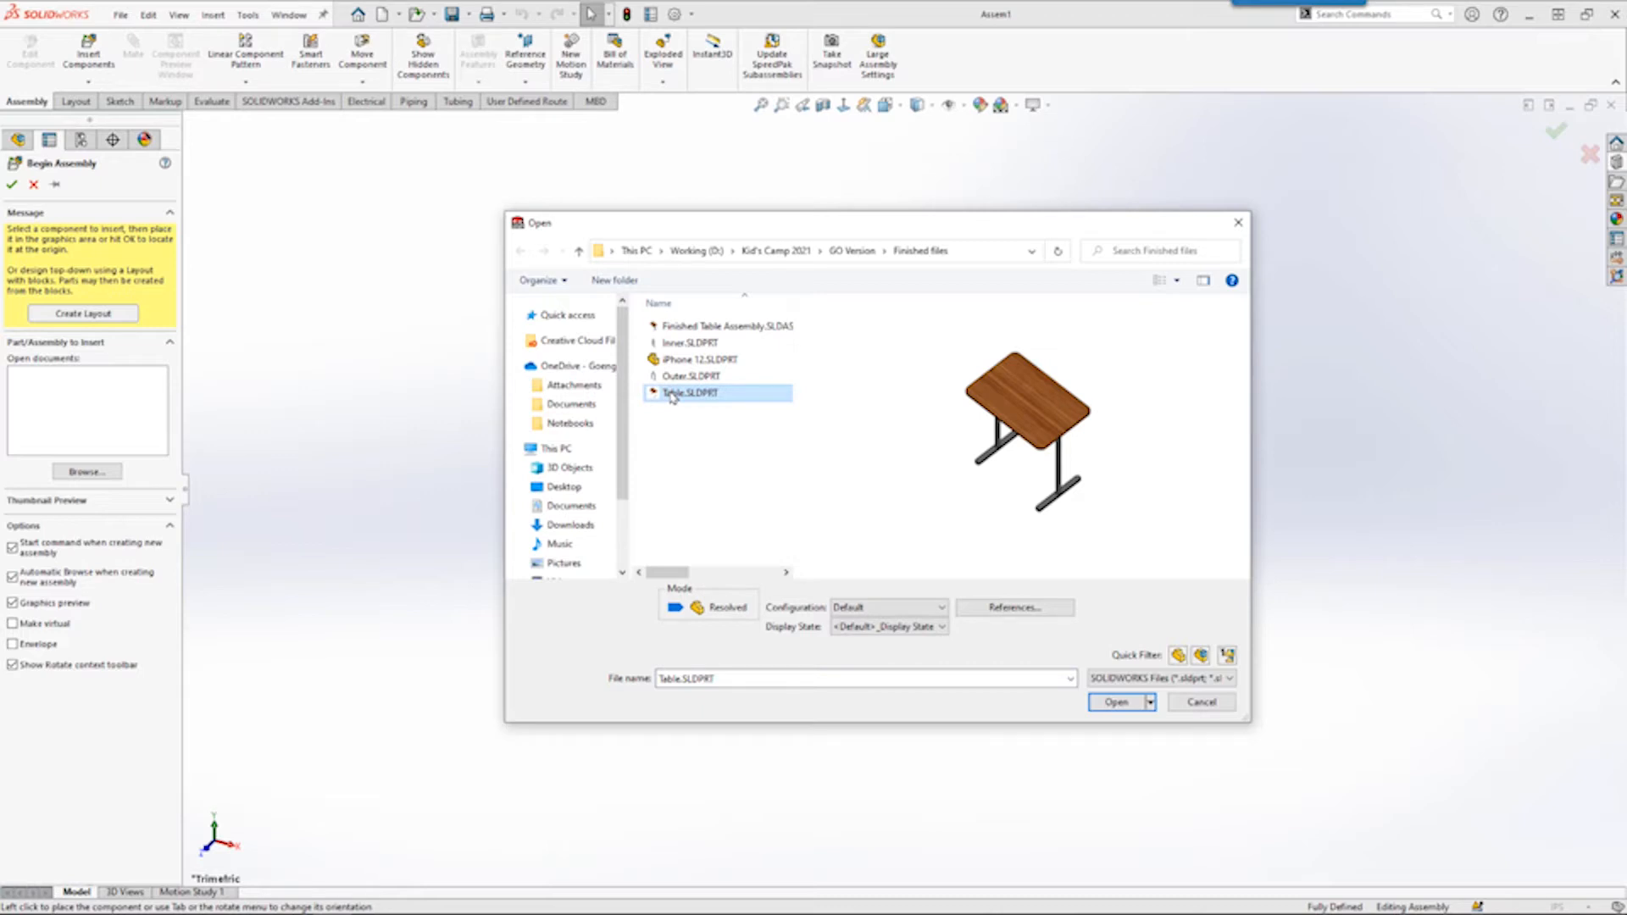
click(1112, 702)
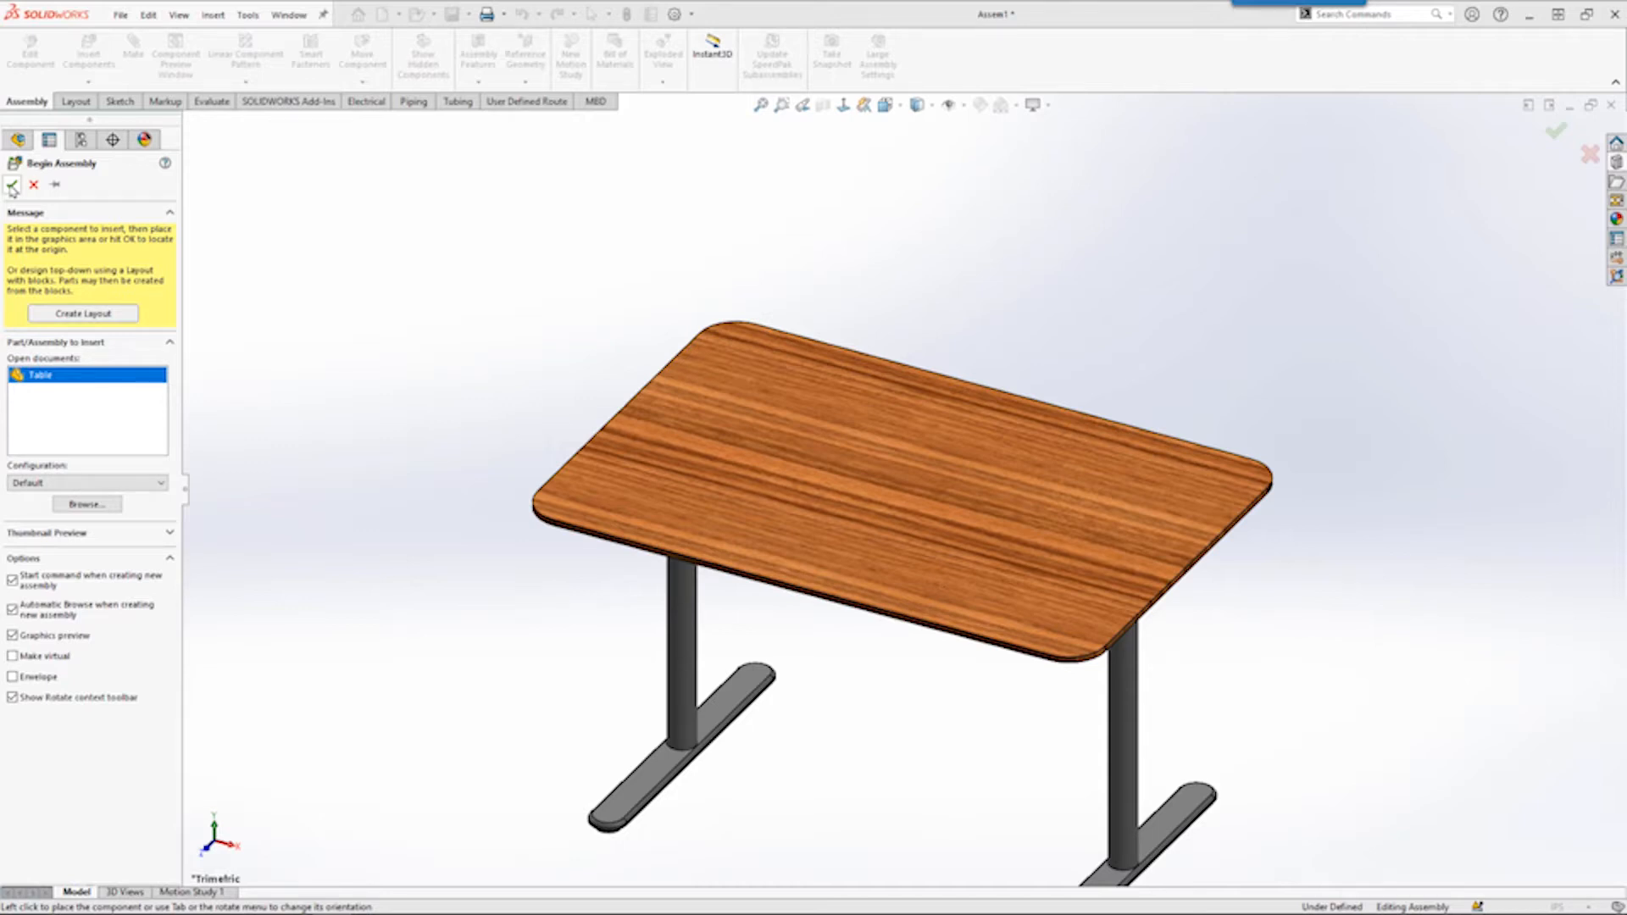
click(12, 186)
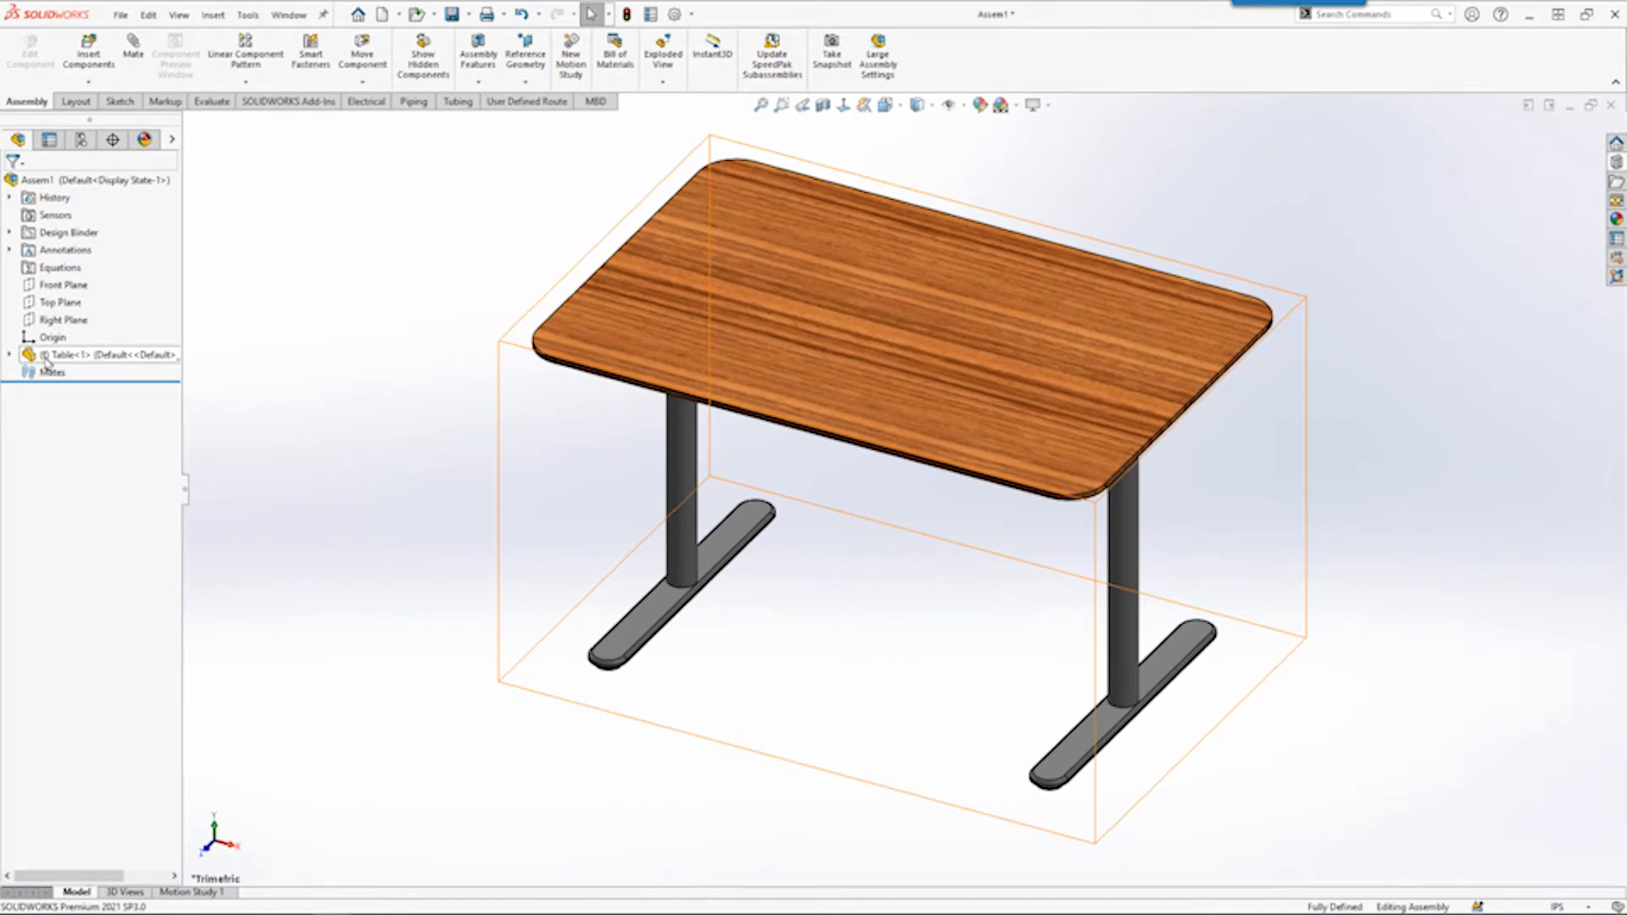
right_click(48, 358)
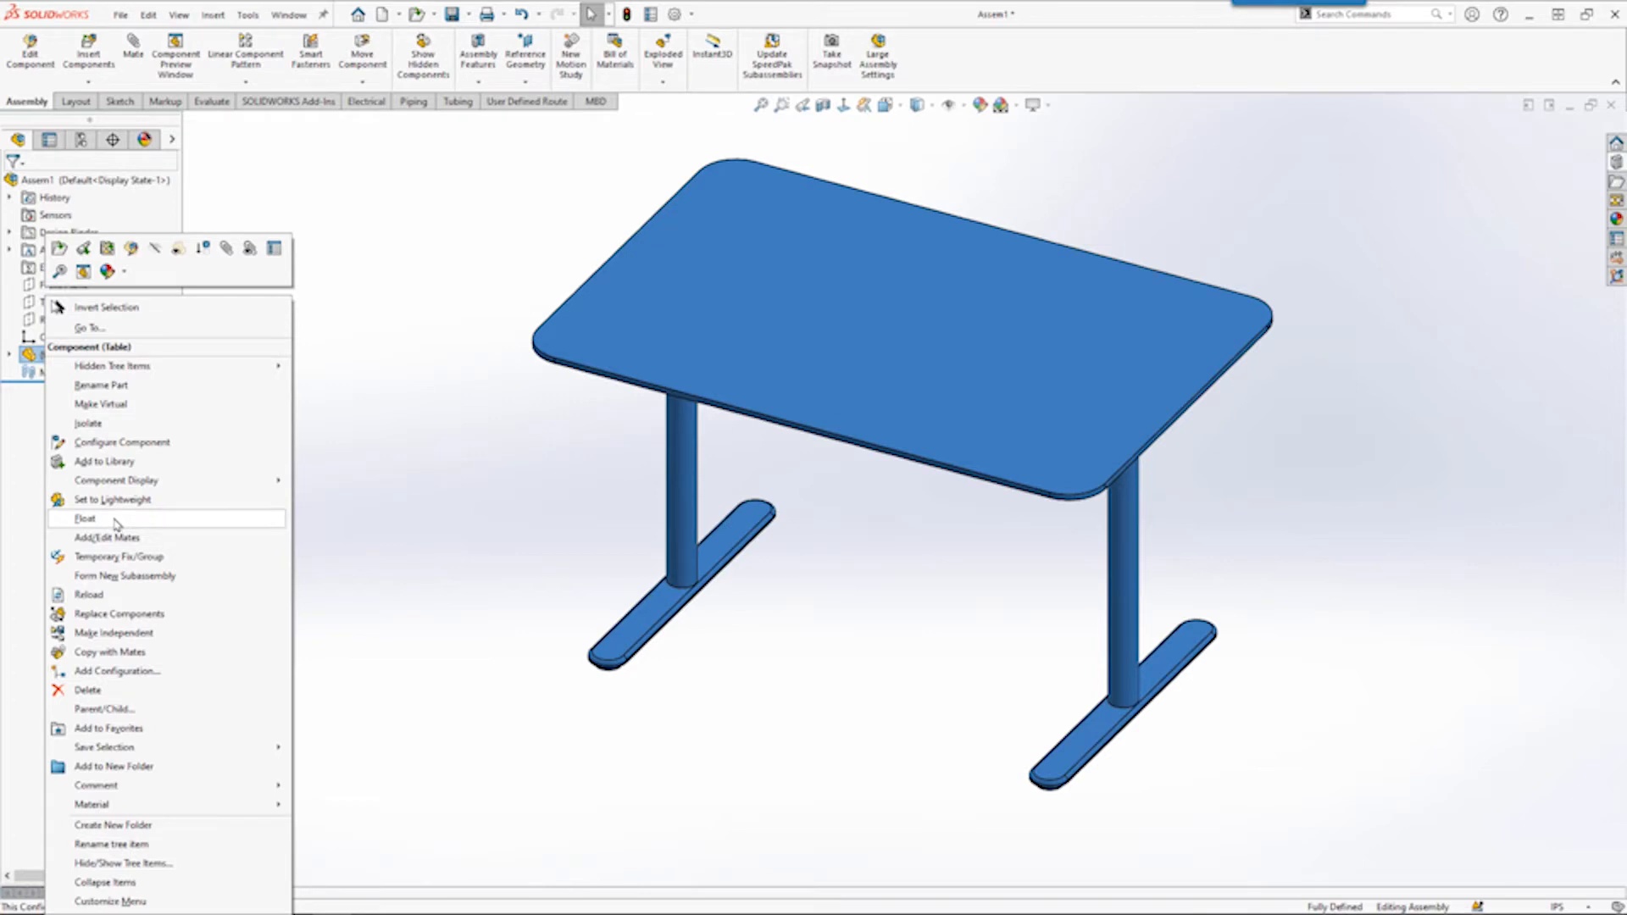
click(373, 589)
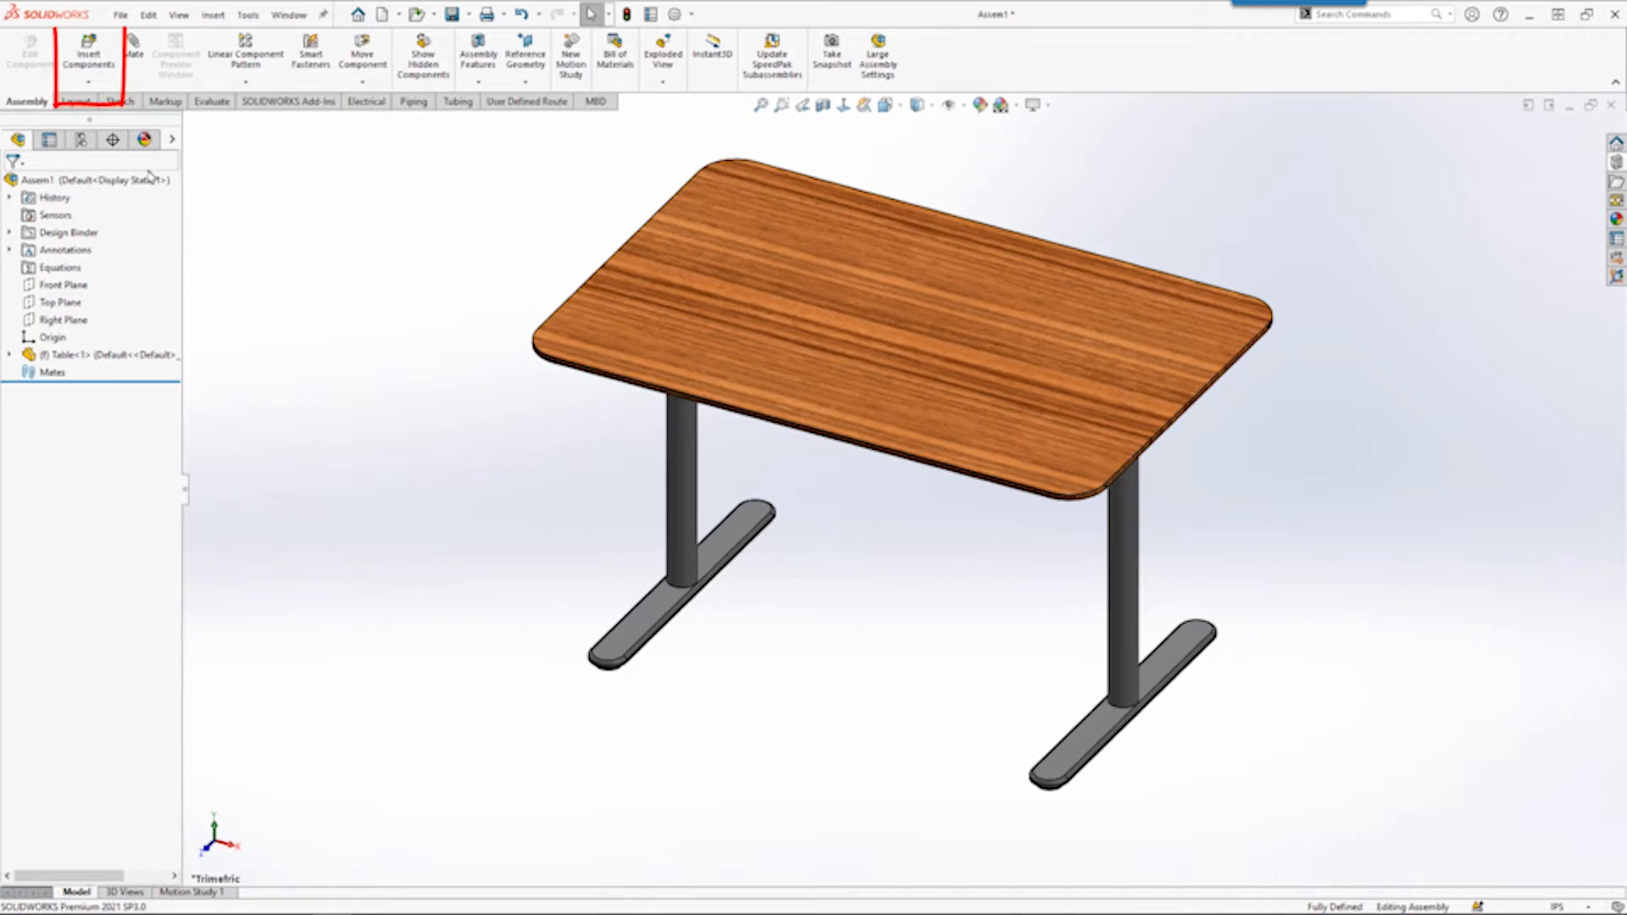
Insert the Outer.SLDPRT part and place it over the tabletop near the table's right end.
click(88, 56)
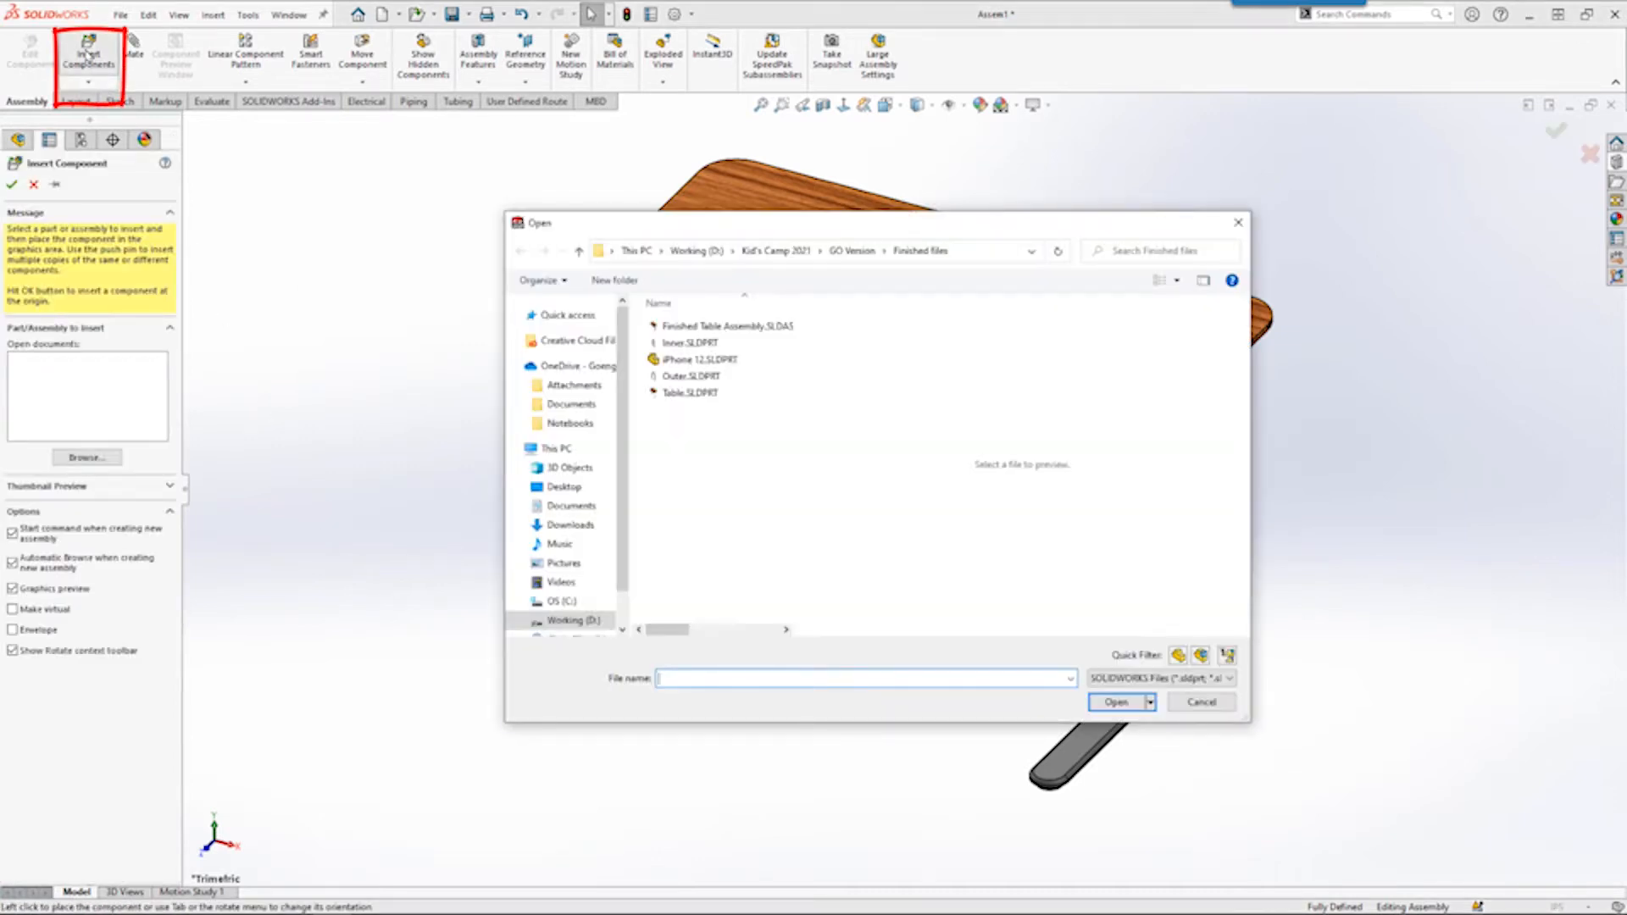
click(687, 377)
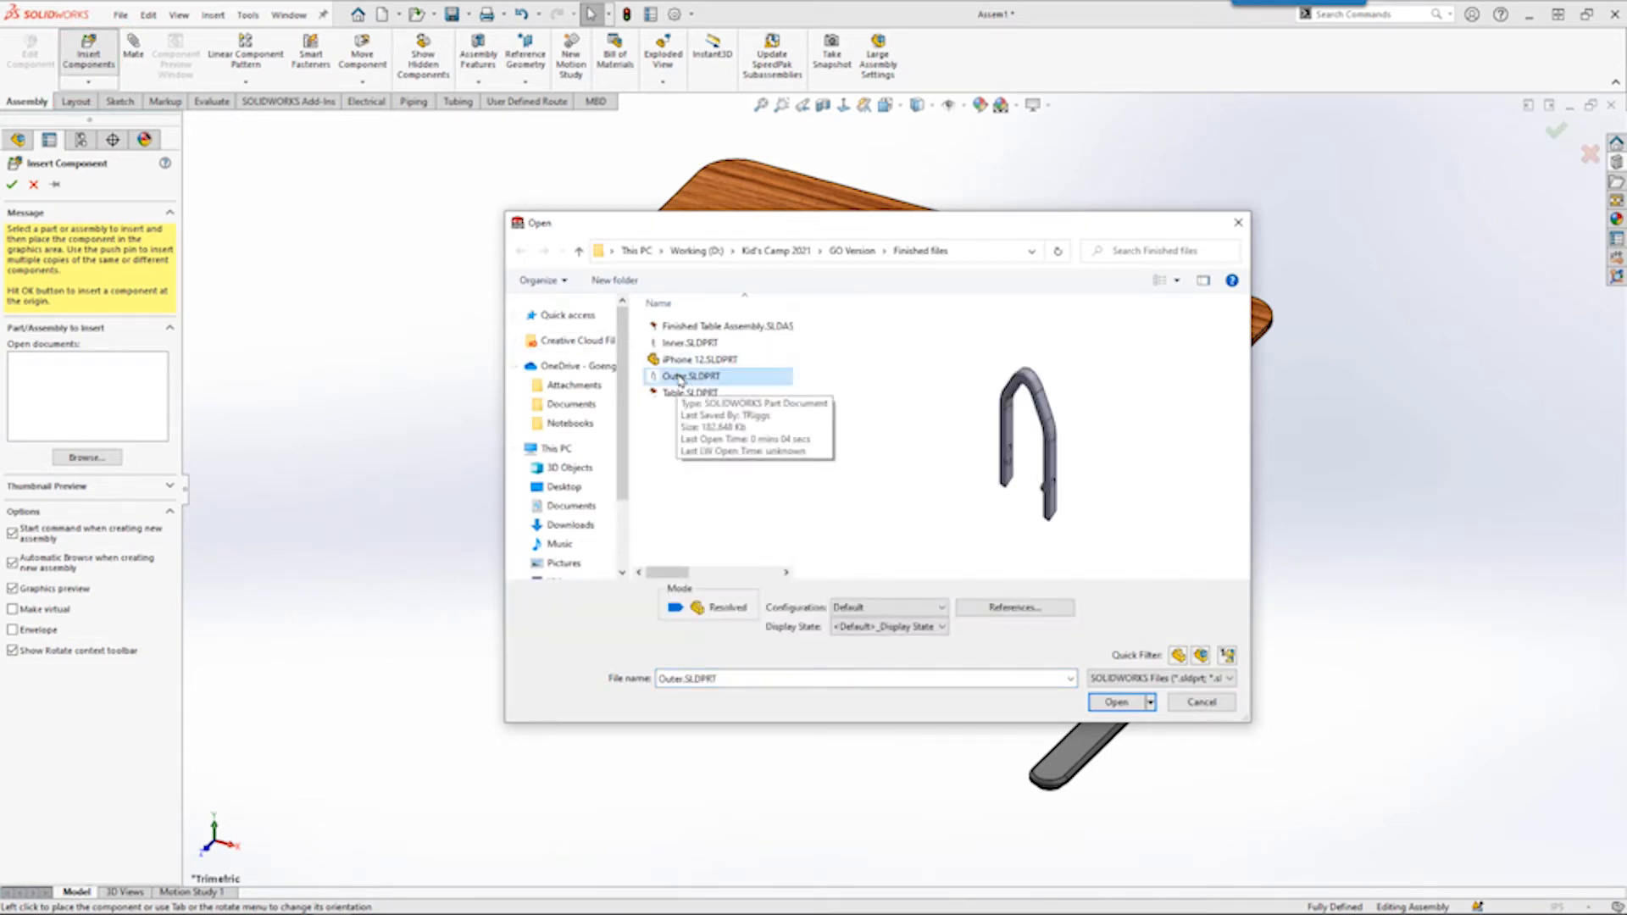
click(1118, 705)
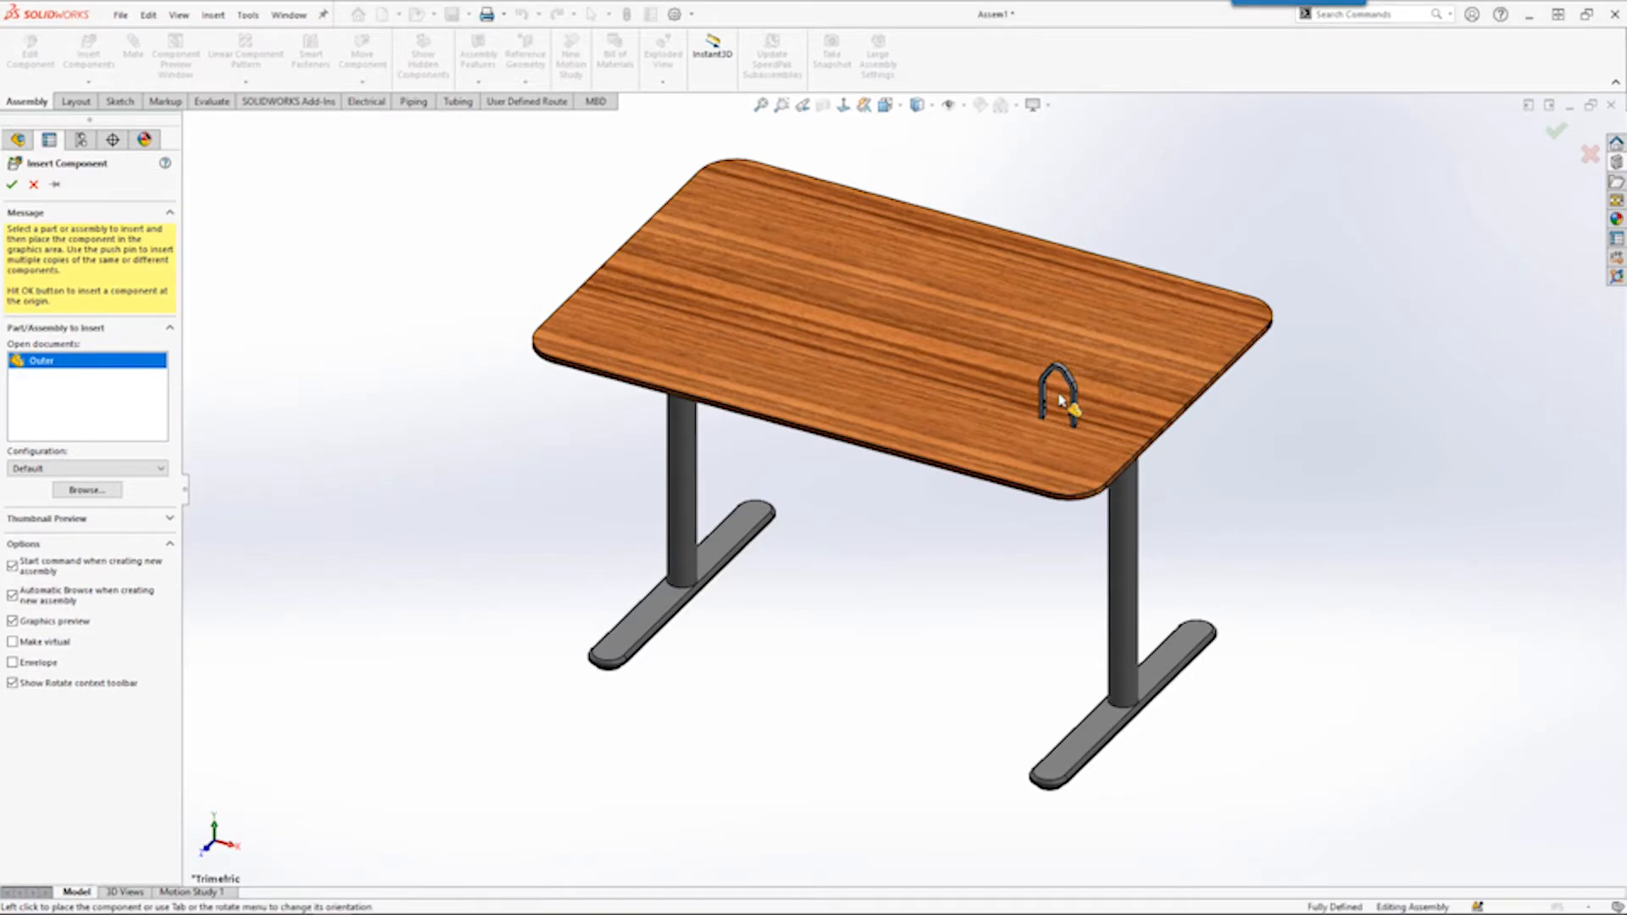
click(1059, 400)
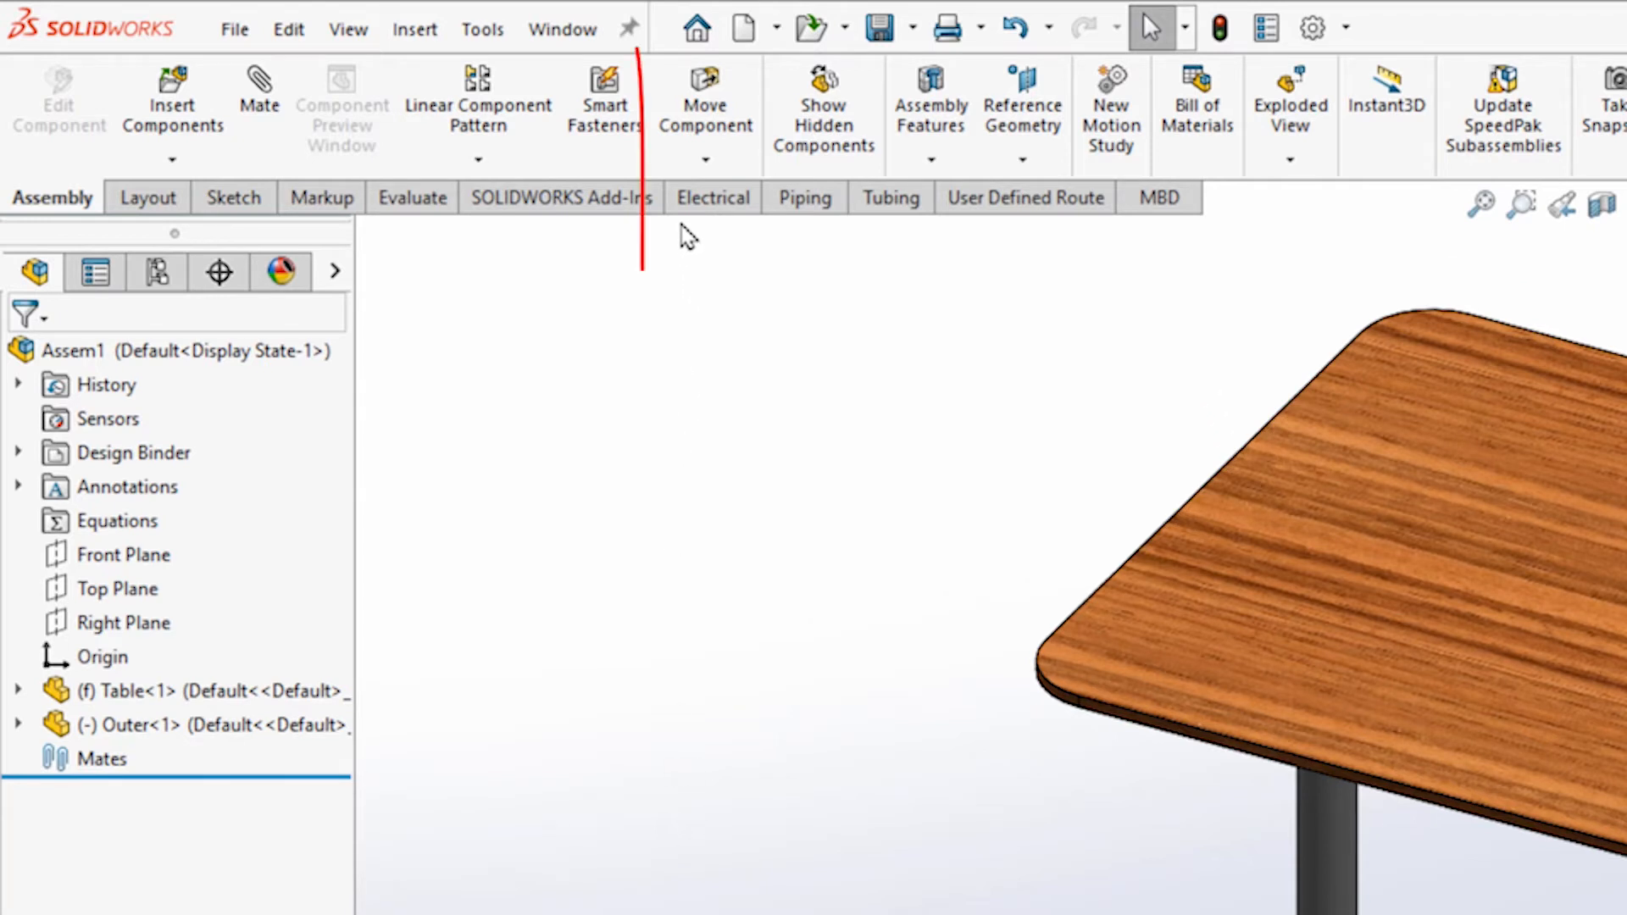
click(703, 159)
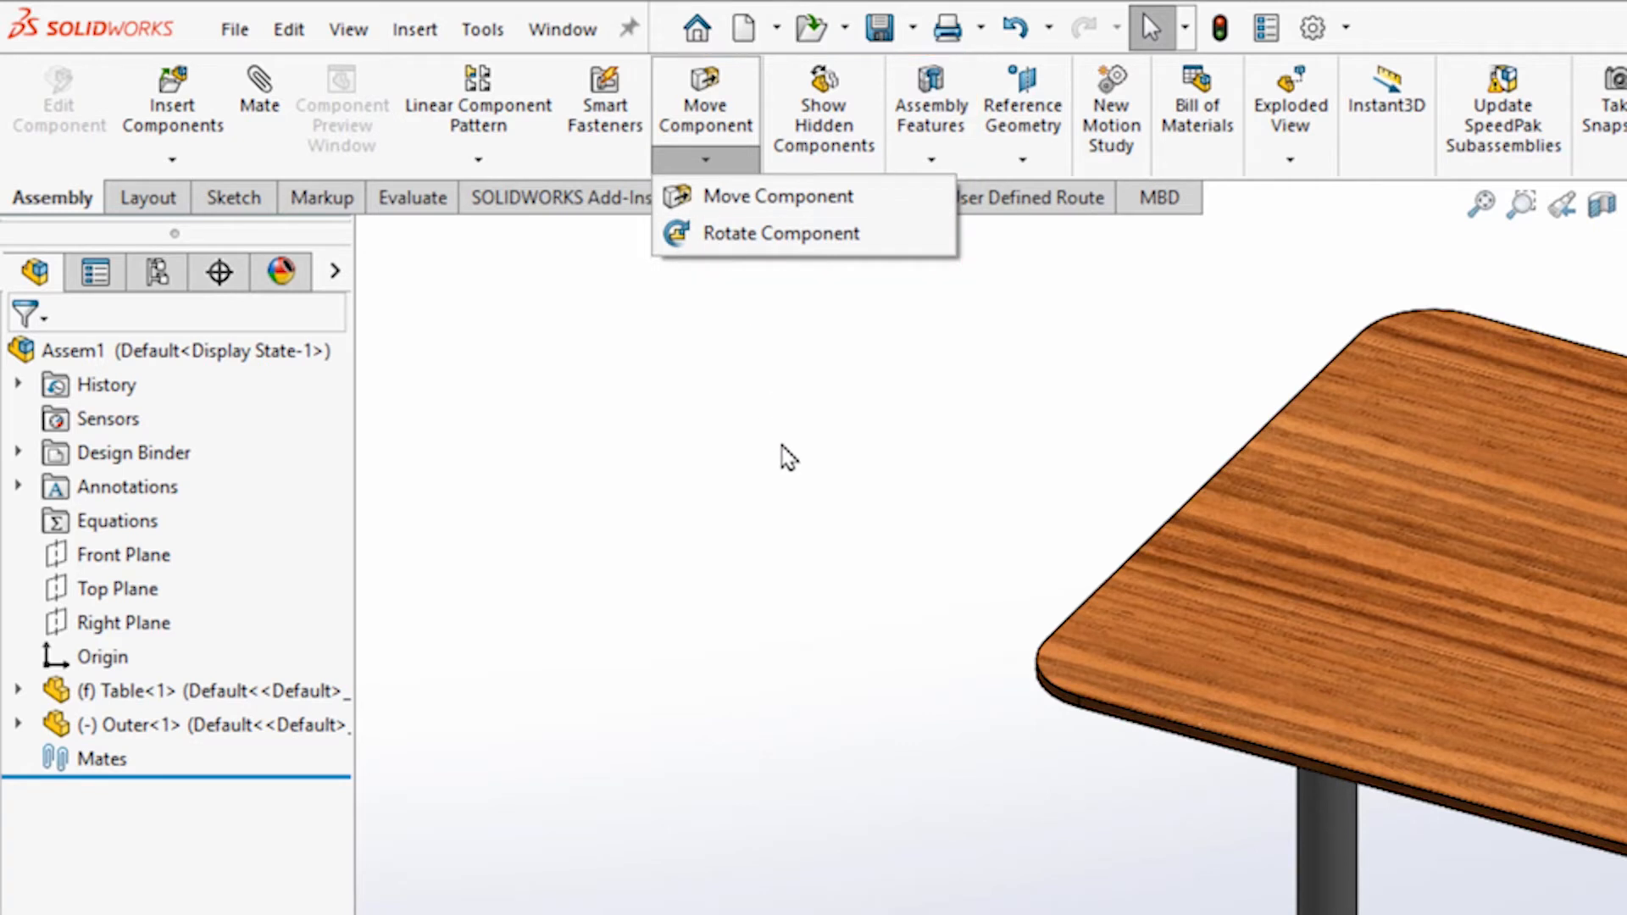
click(788, 459)
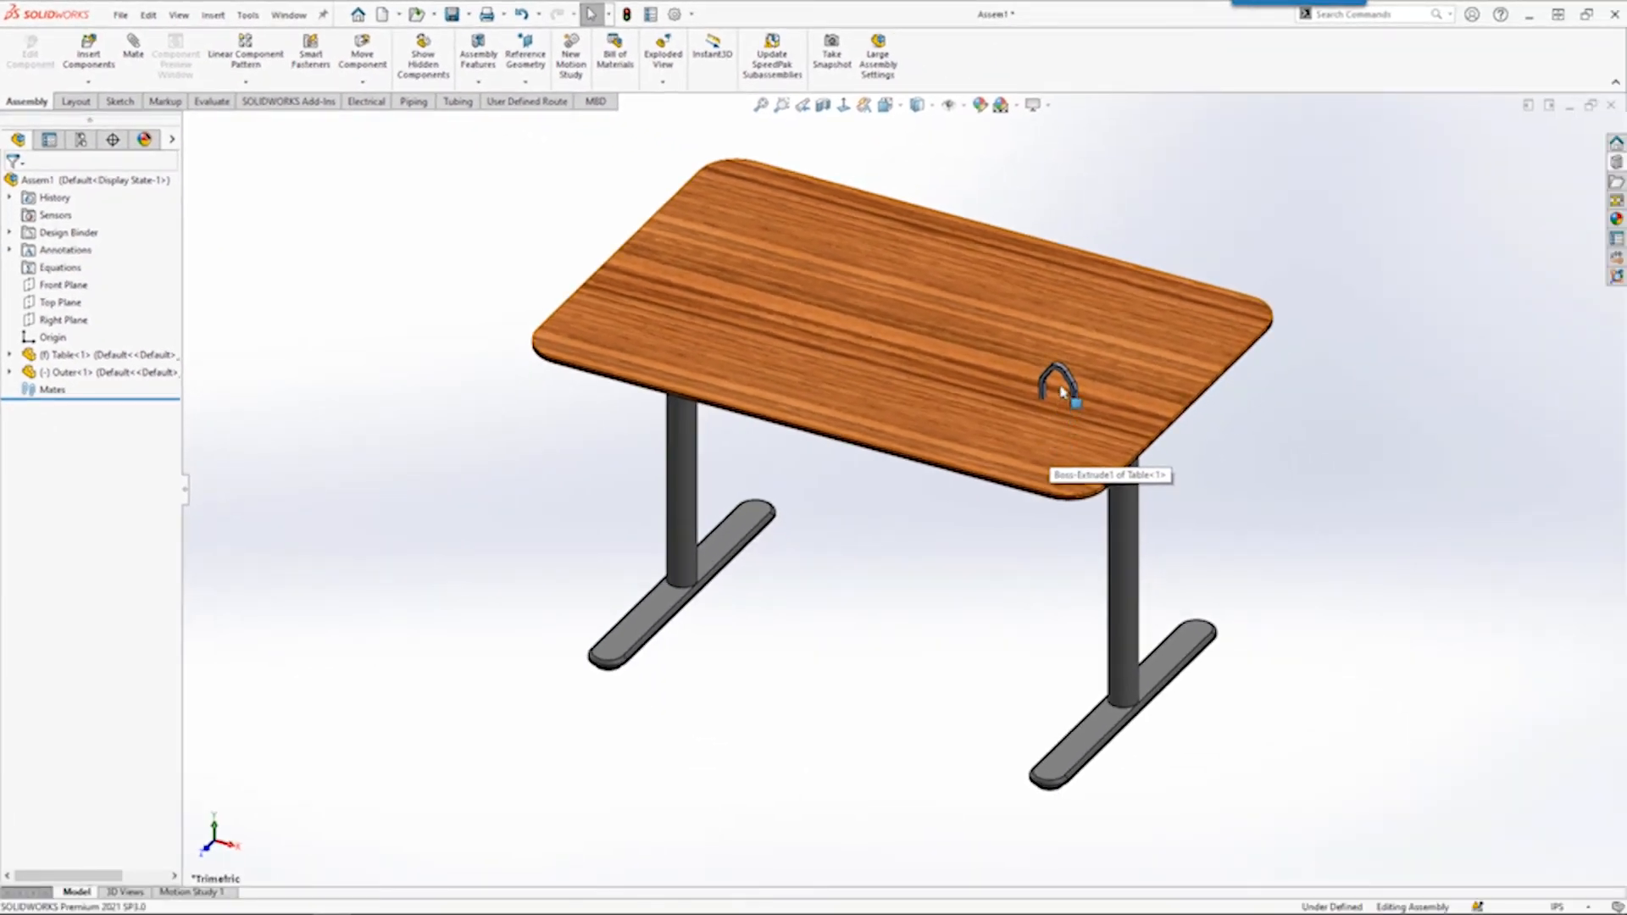
Move the Outer part up out of the tabletop and rotate it so the bottom faces of its legs are accessible.
scroll(1051, 432, down, 5)
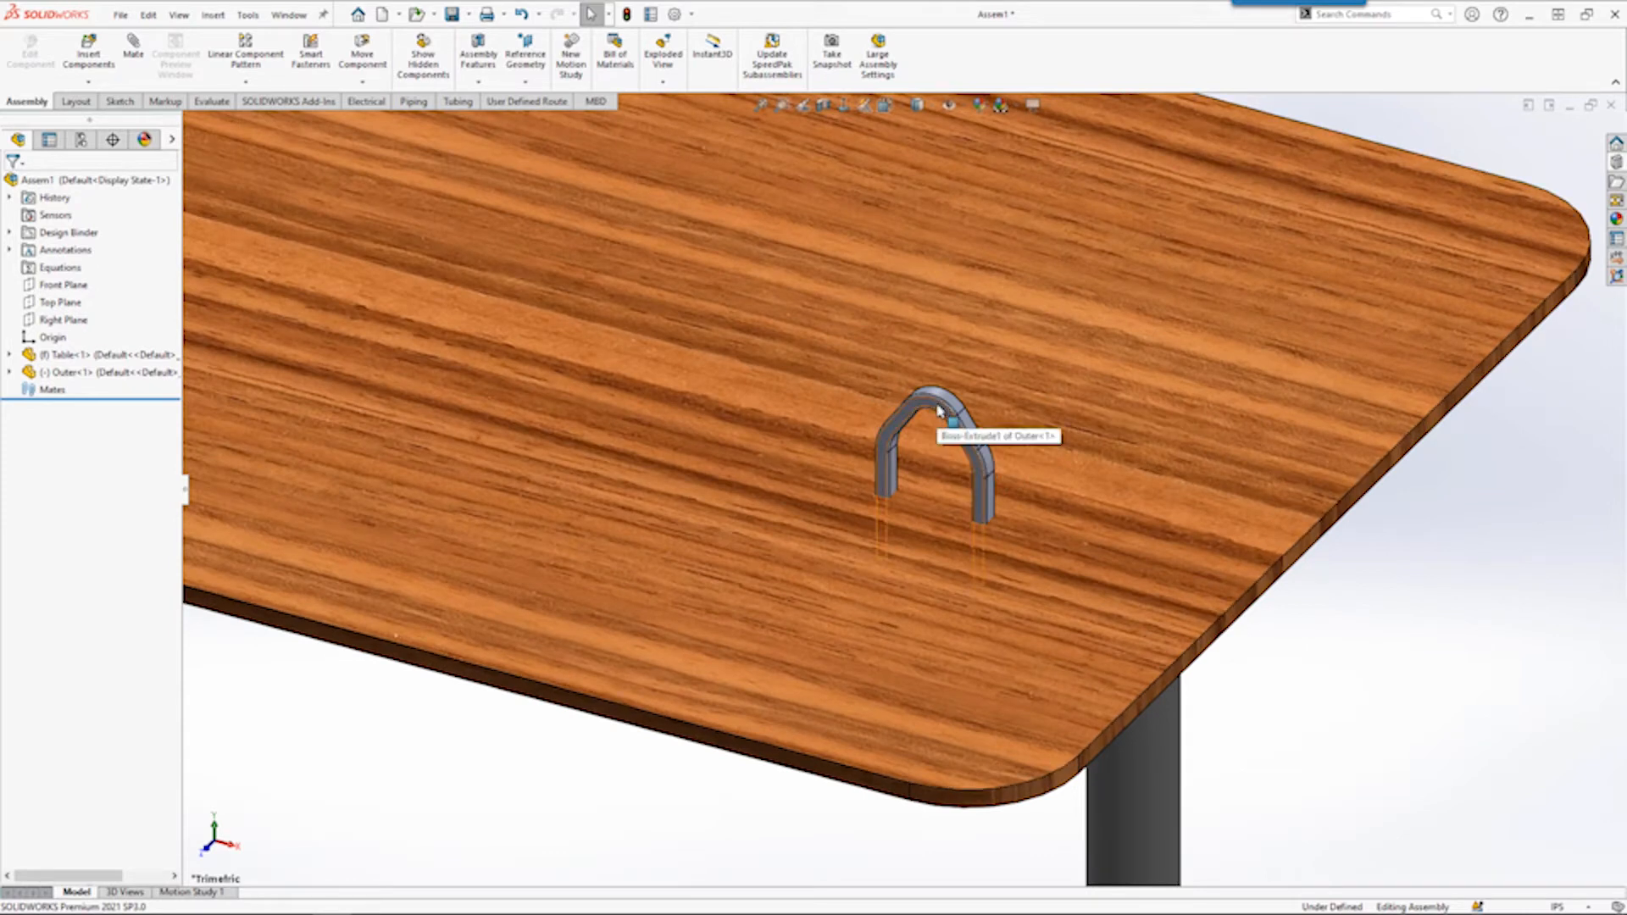
drag(939, 417, 932, 231)
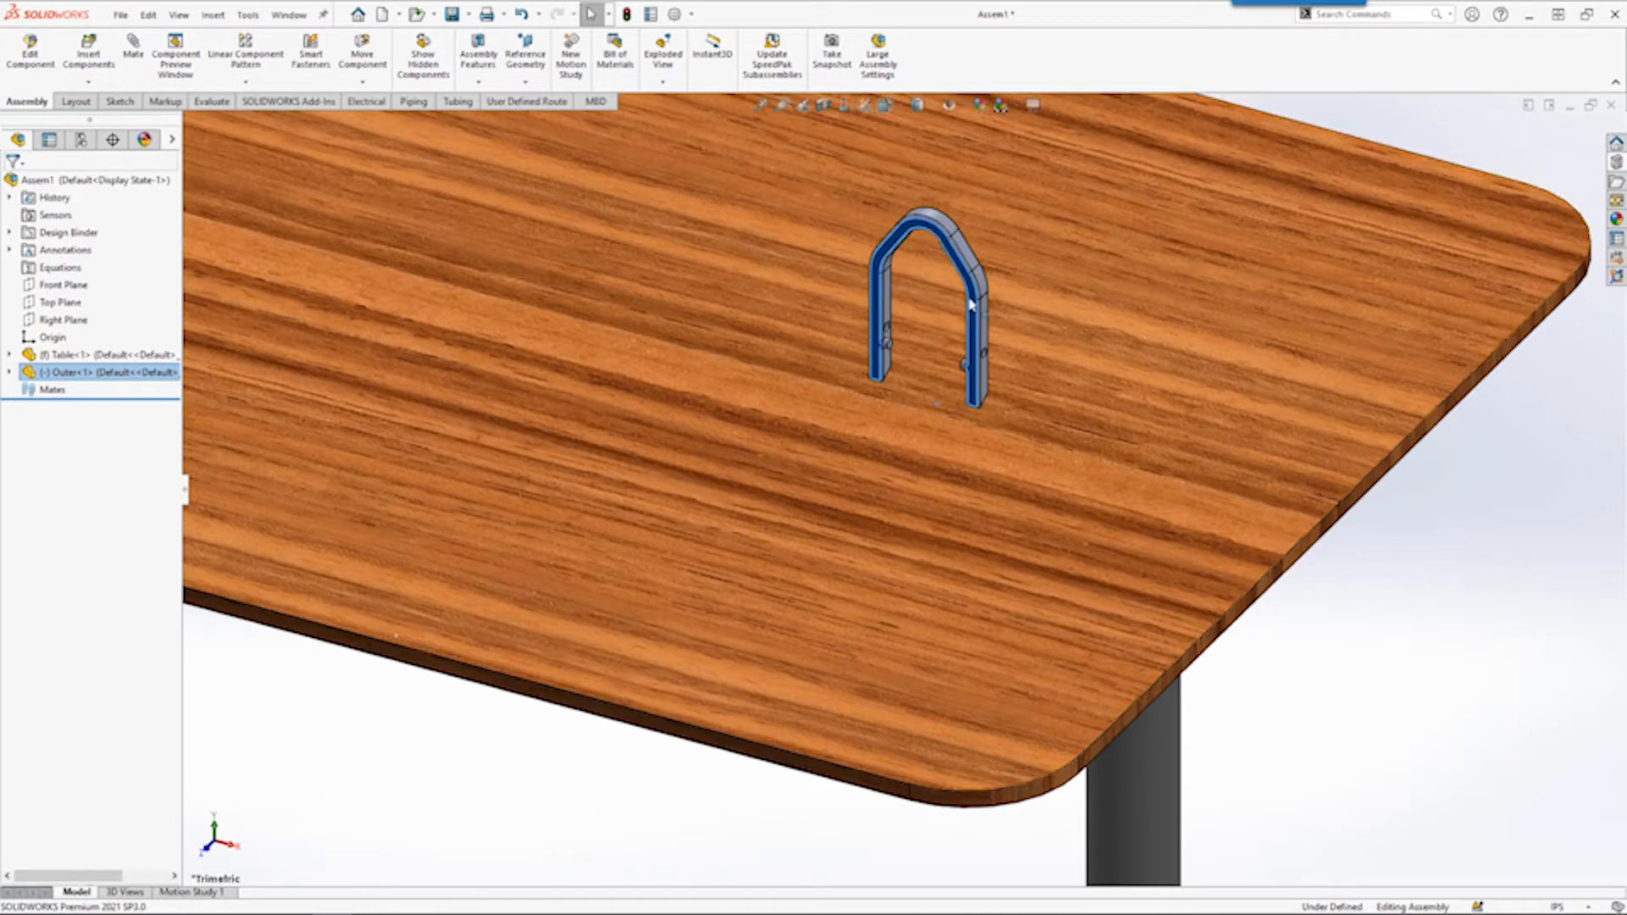
right_drag(969, 310, 1027, 82)
scroll(987, 413, down, 4)
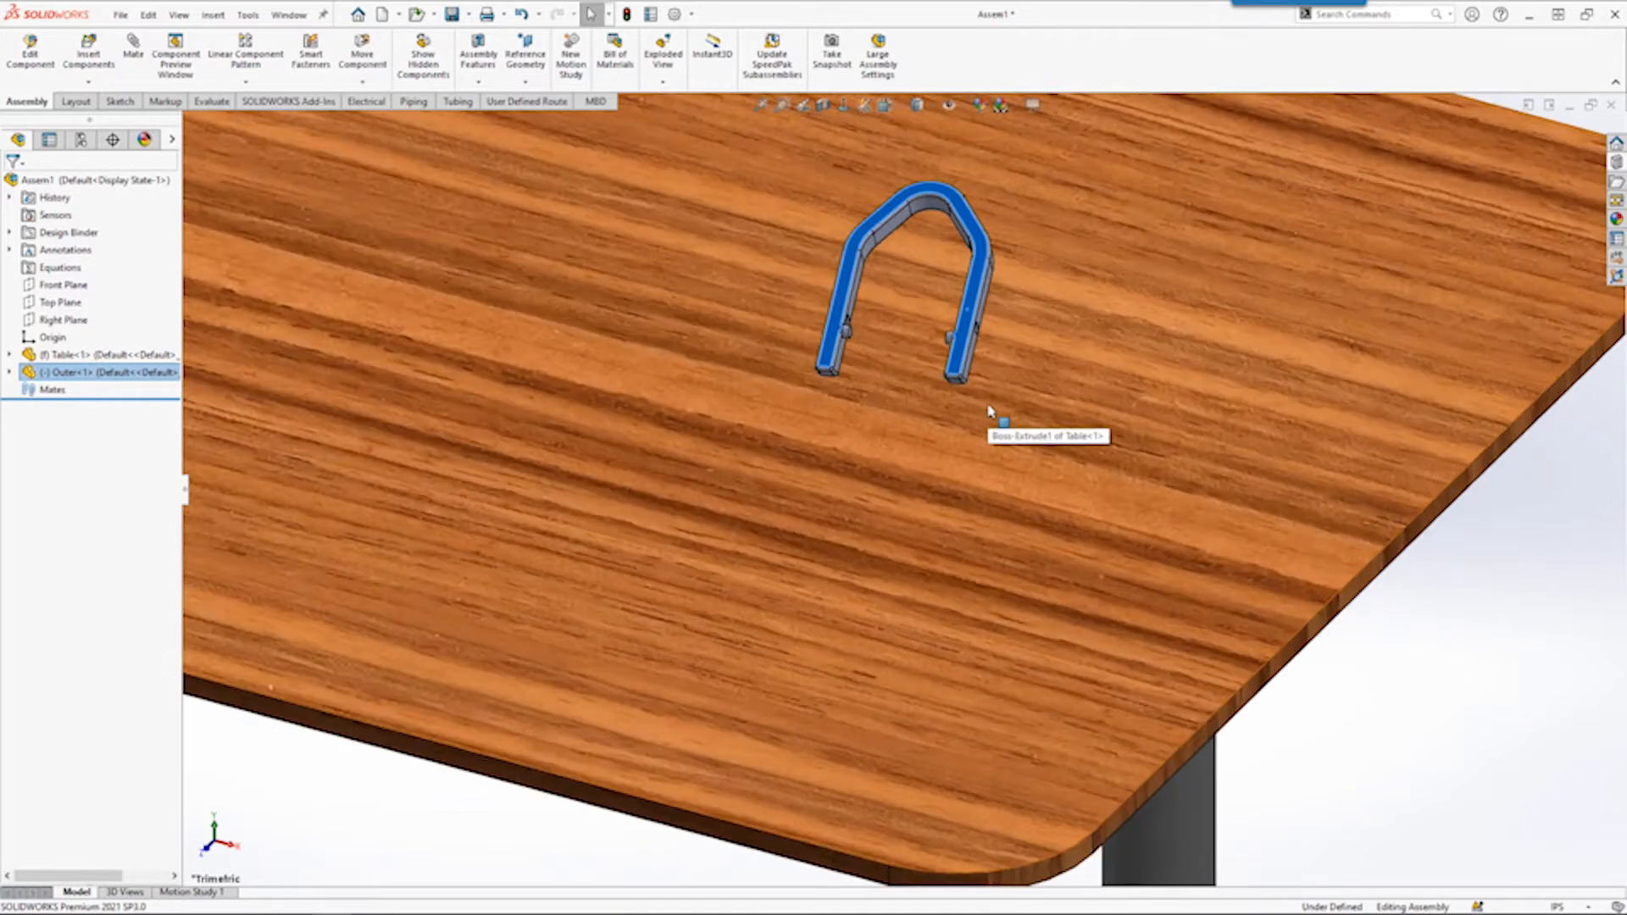
click(1519, 817)
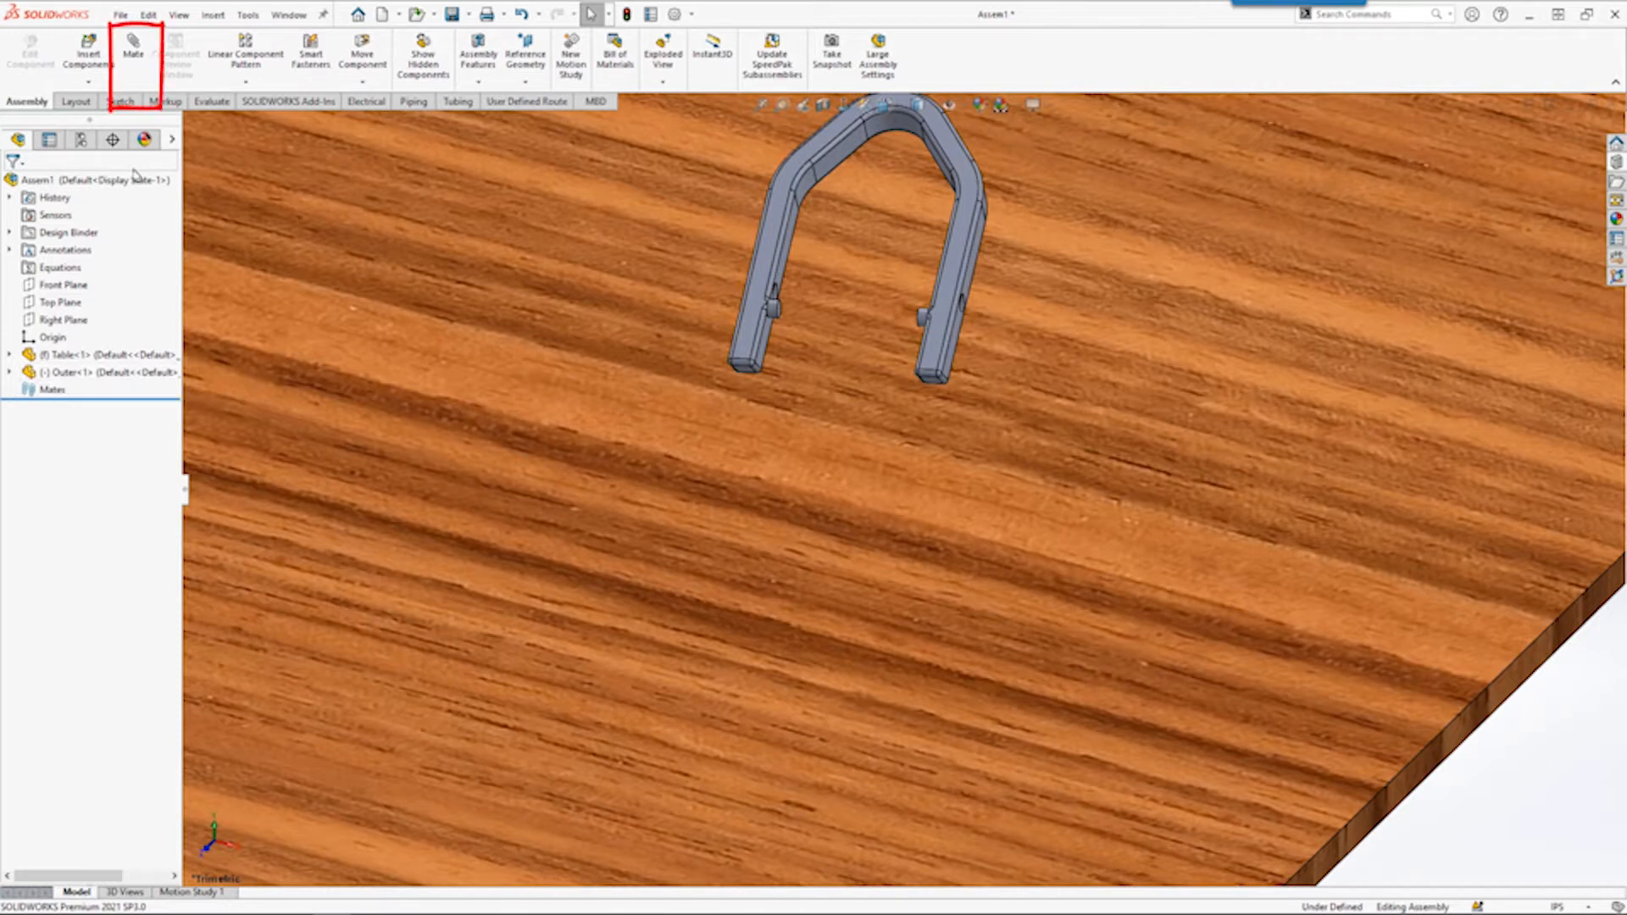
Add a coincident mate between the bottom face of the Outer part's leg and the table's top surface.
click(138, 61)
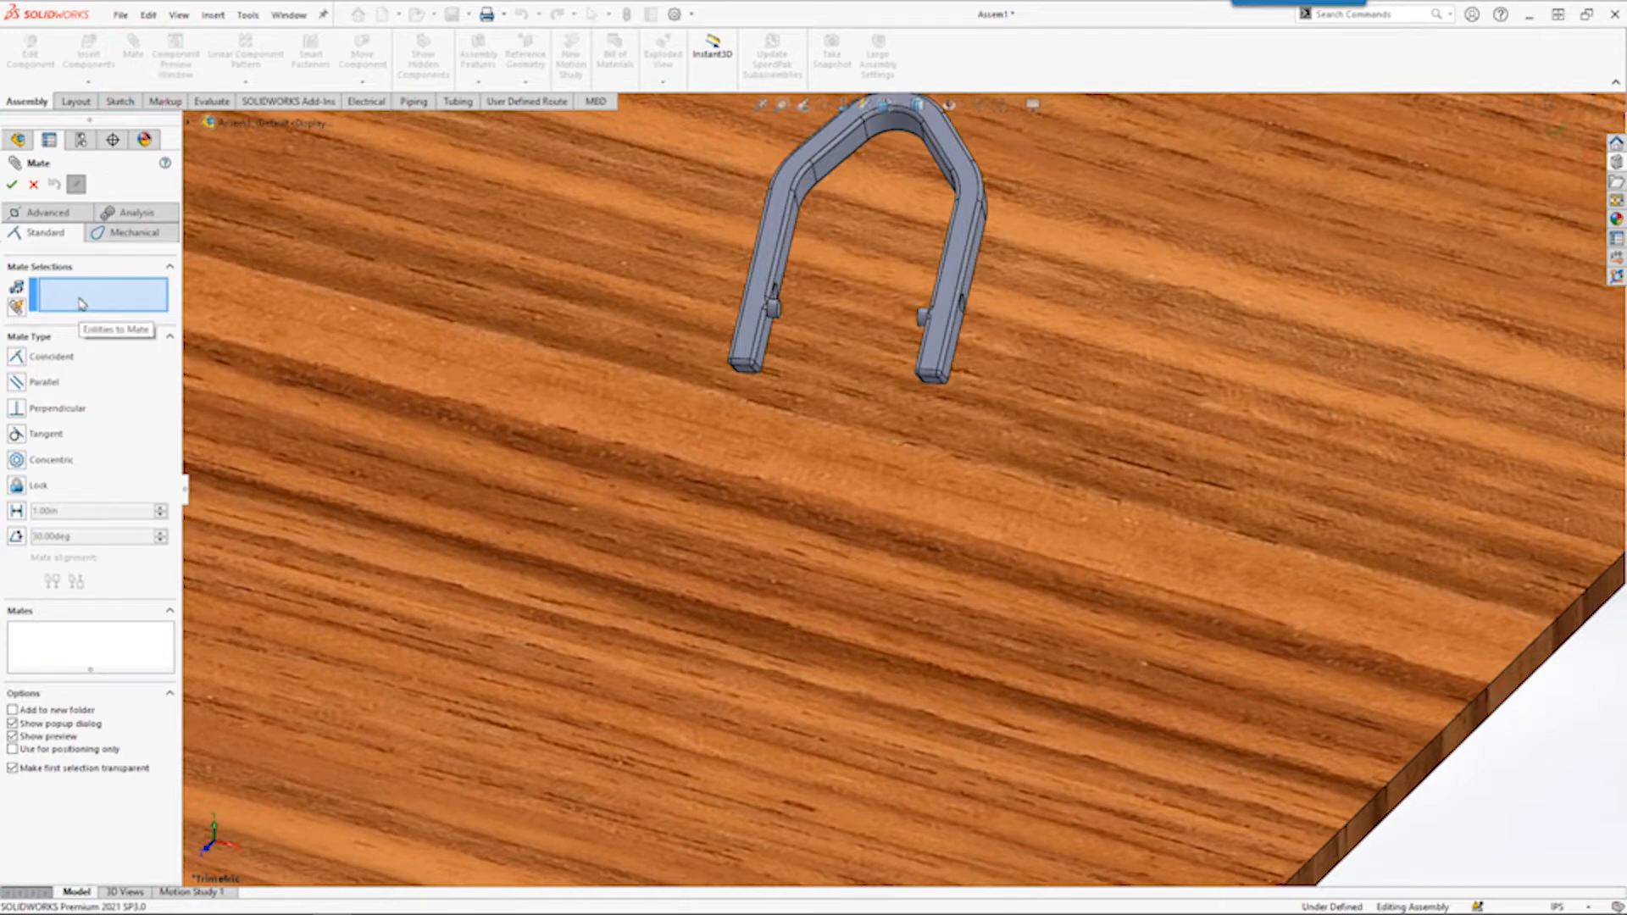
click(934, 386)
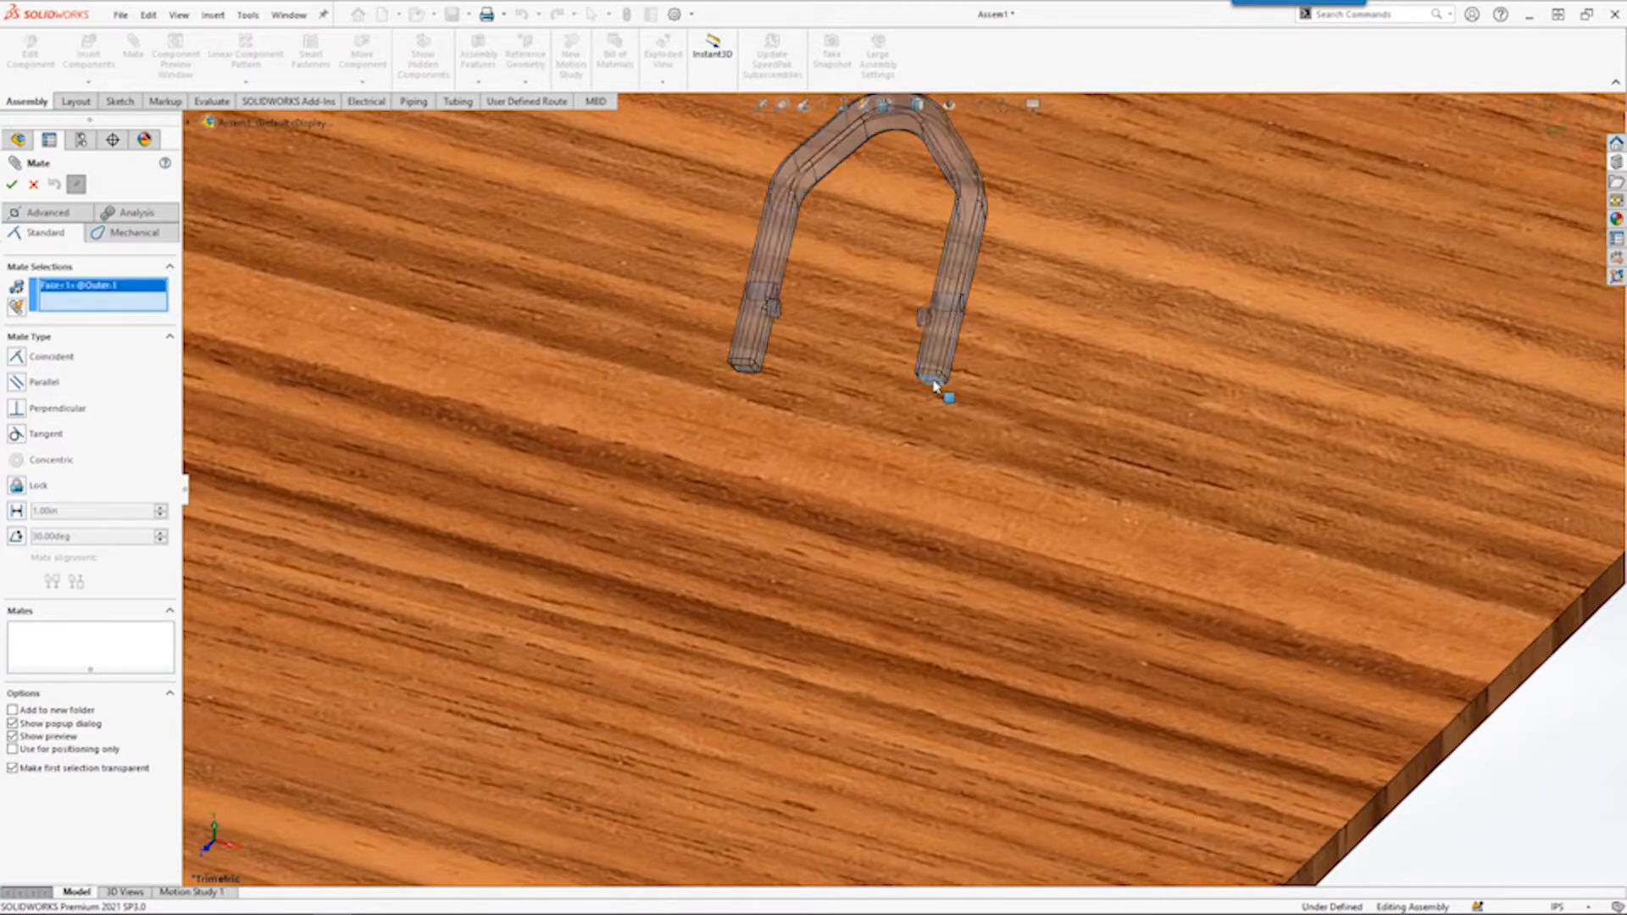
click(941, 514)
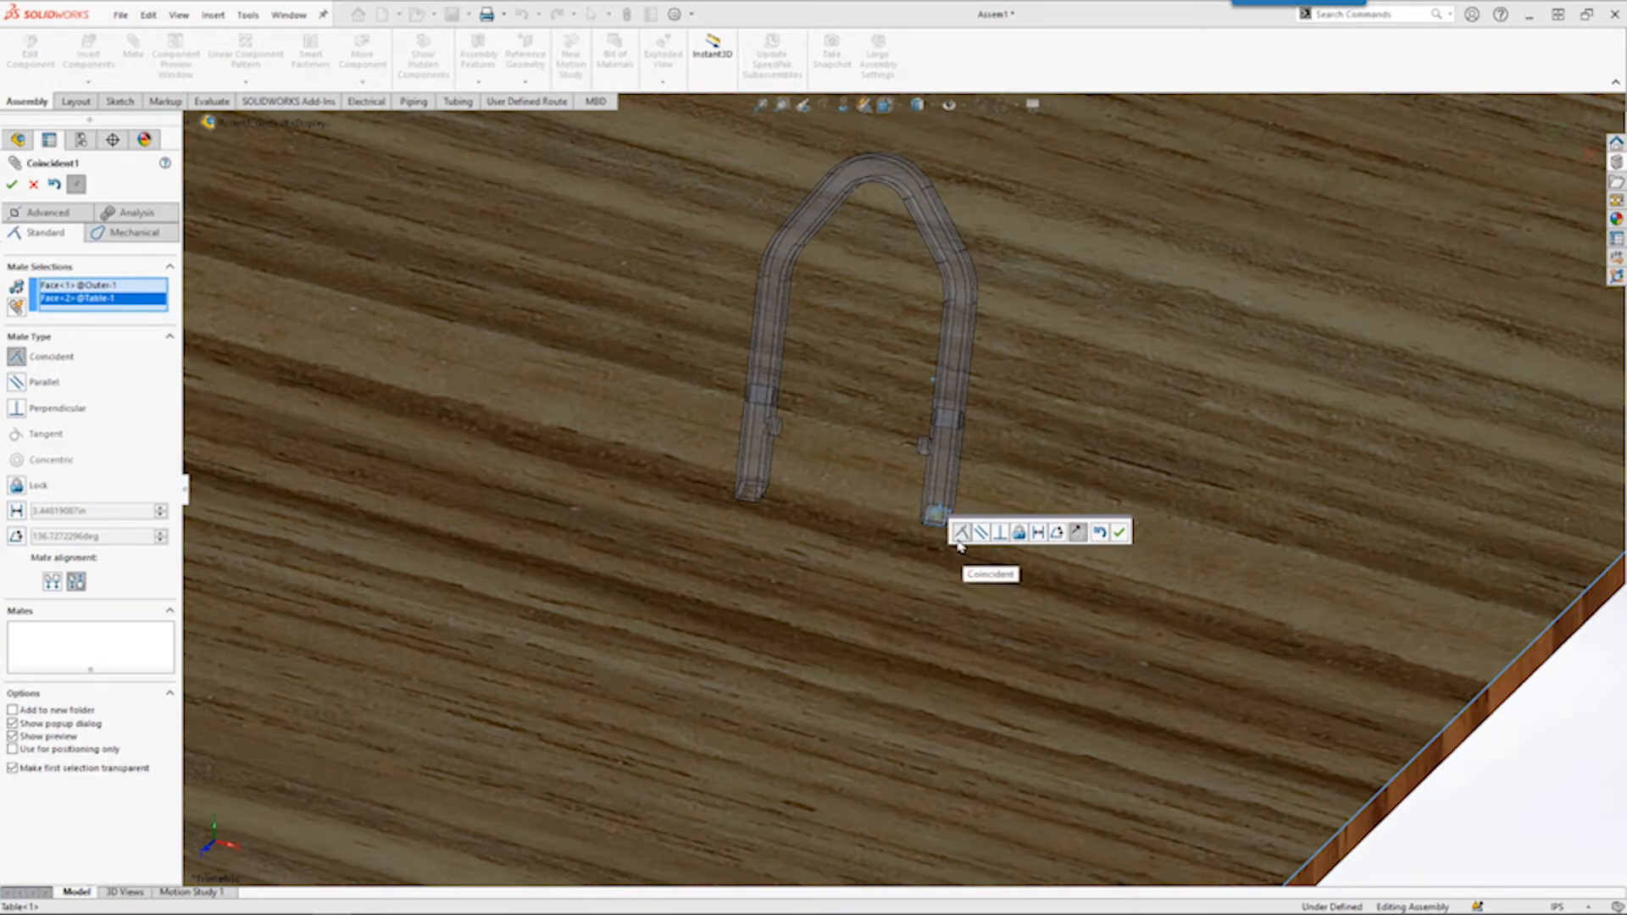
click(1121, 533)
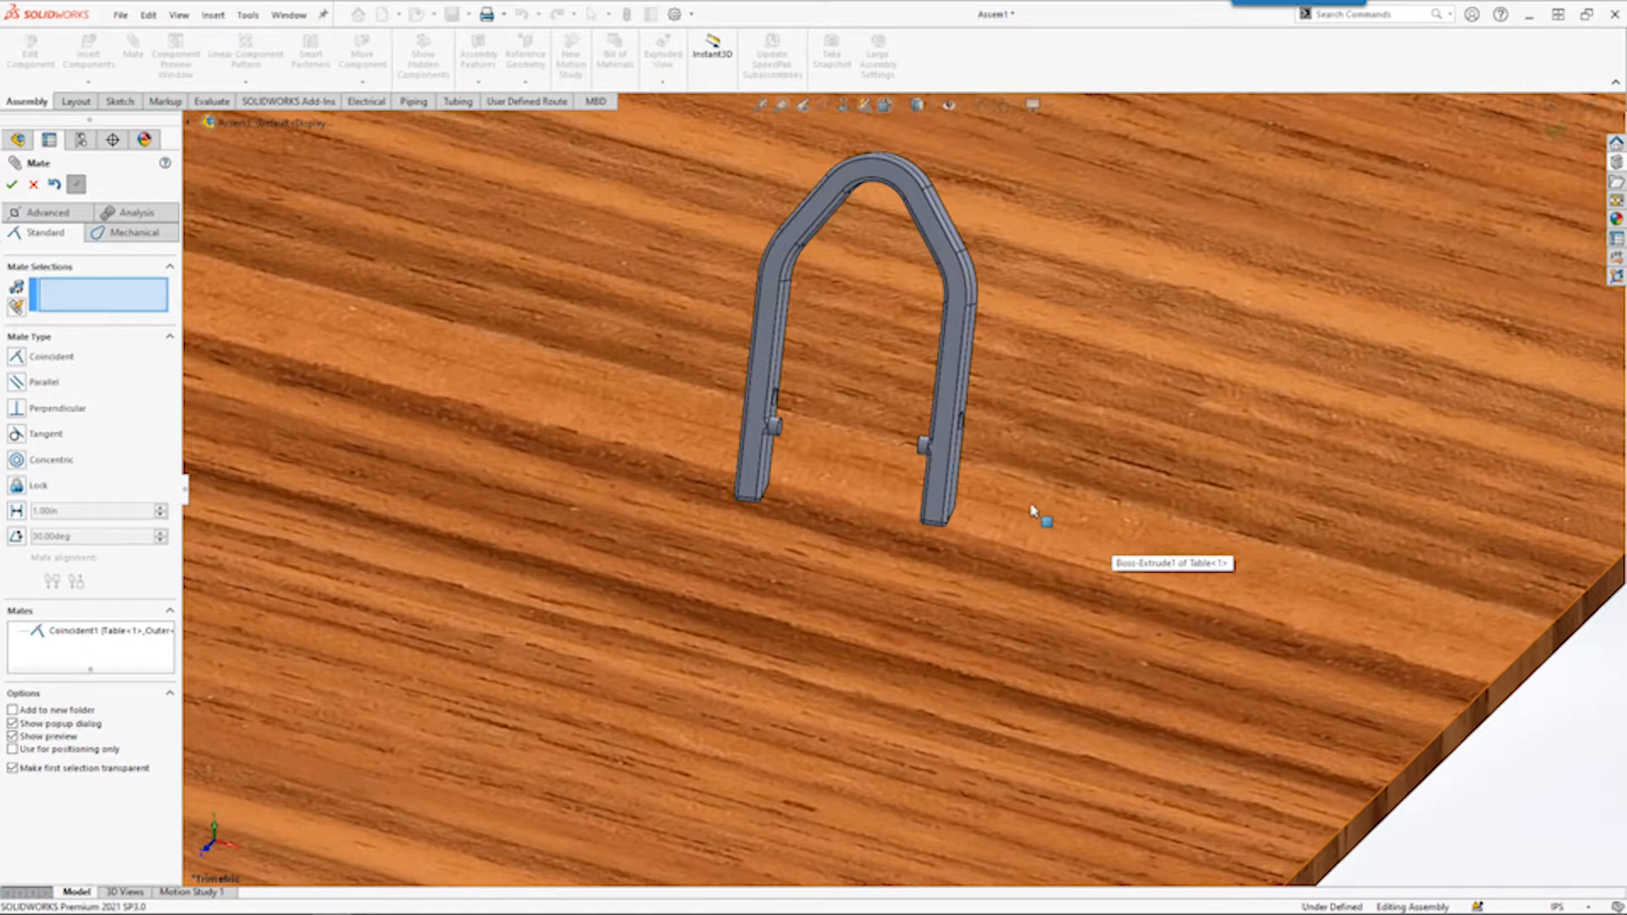
Add a 5 in distance mate between the outer side face of the Outer part's right leg and the tabletop's short end face.
scroll(974, 476, down, 3)
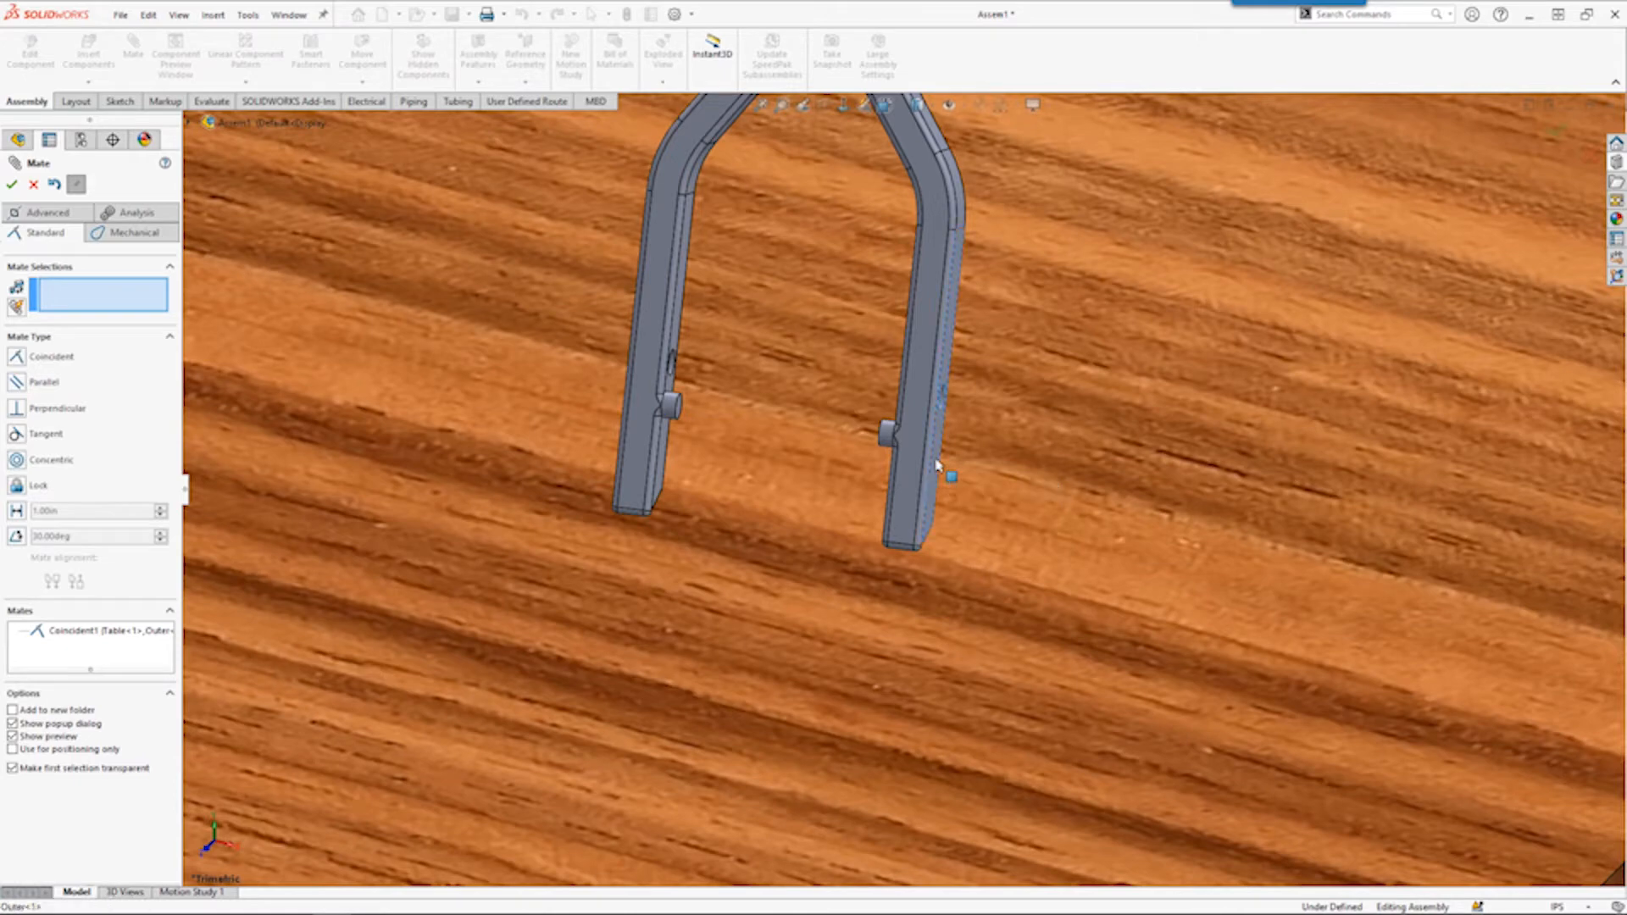
click(938, 466)
scroll(1060, 537, up, 5)
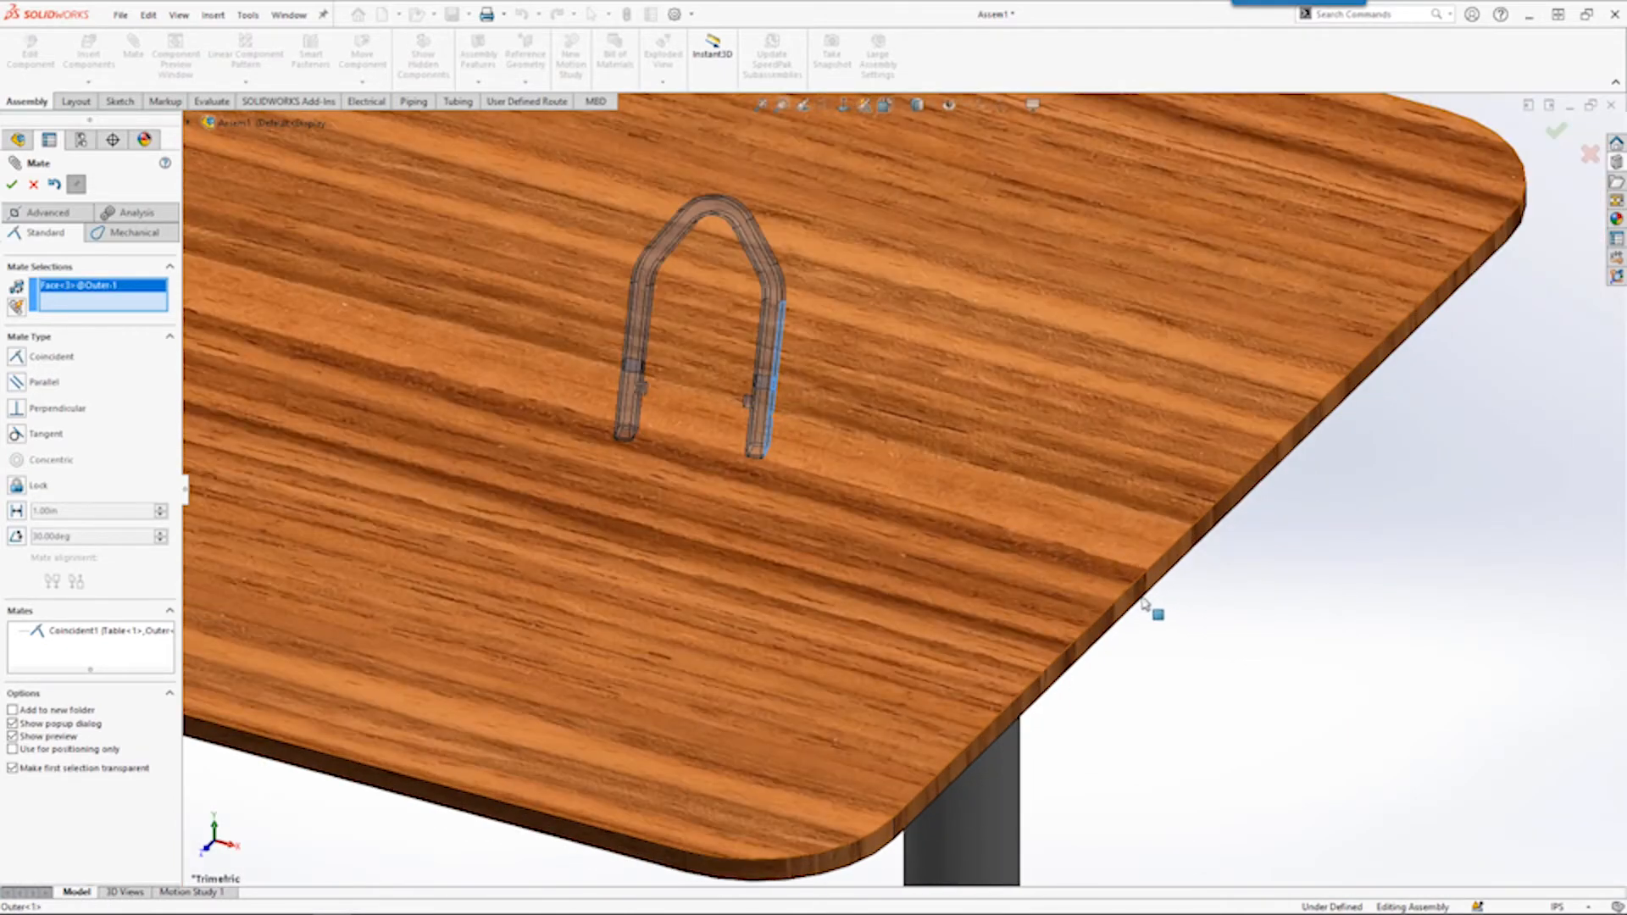
click(1129, 605)
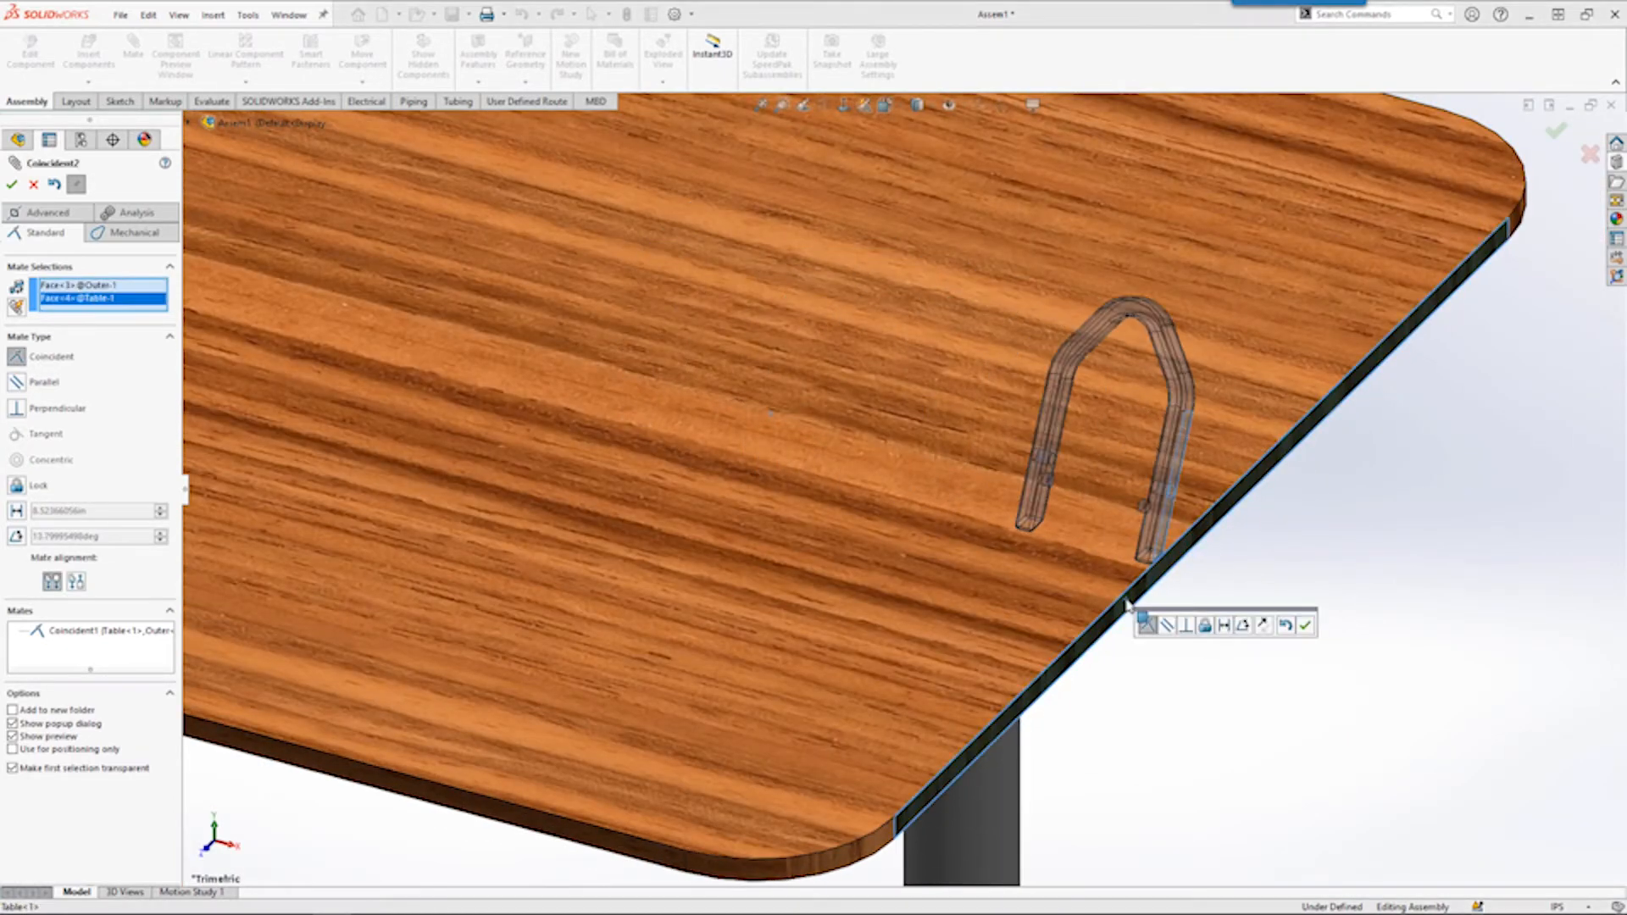
click(1225, 627)
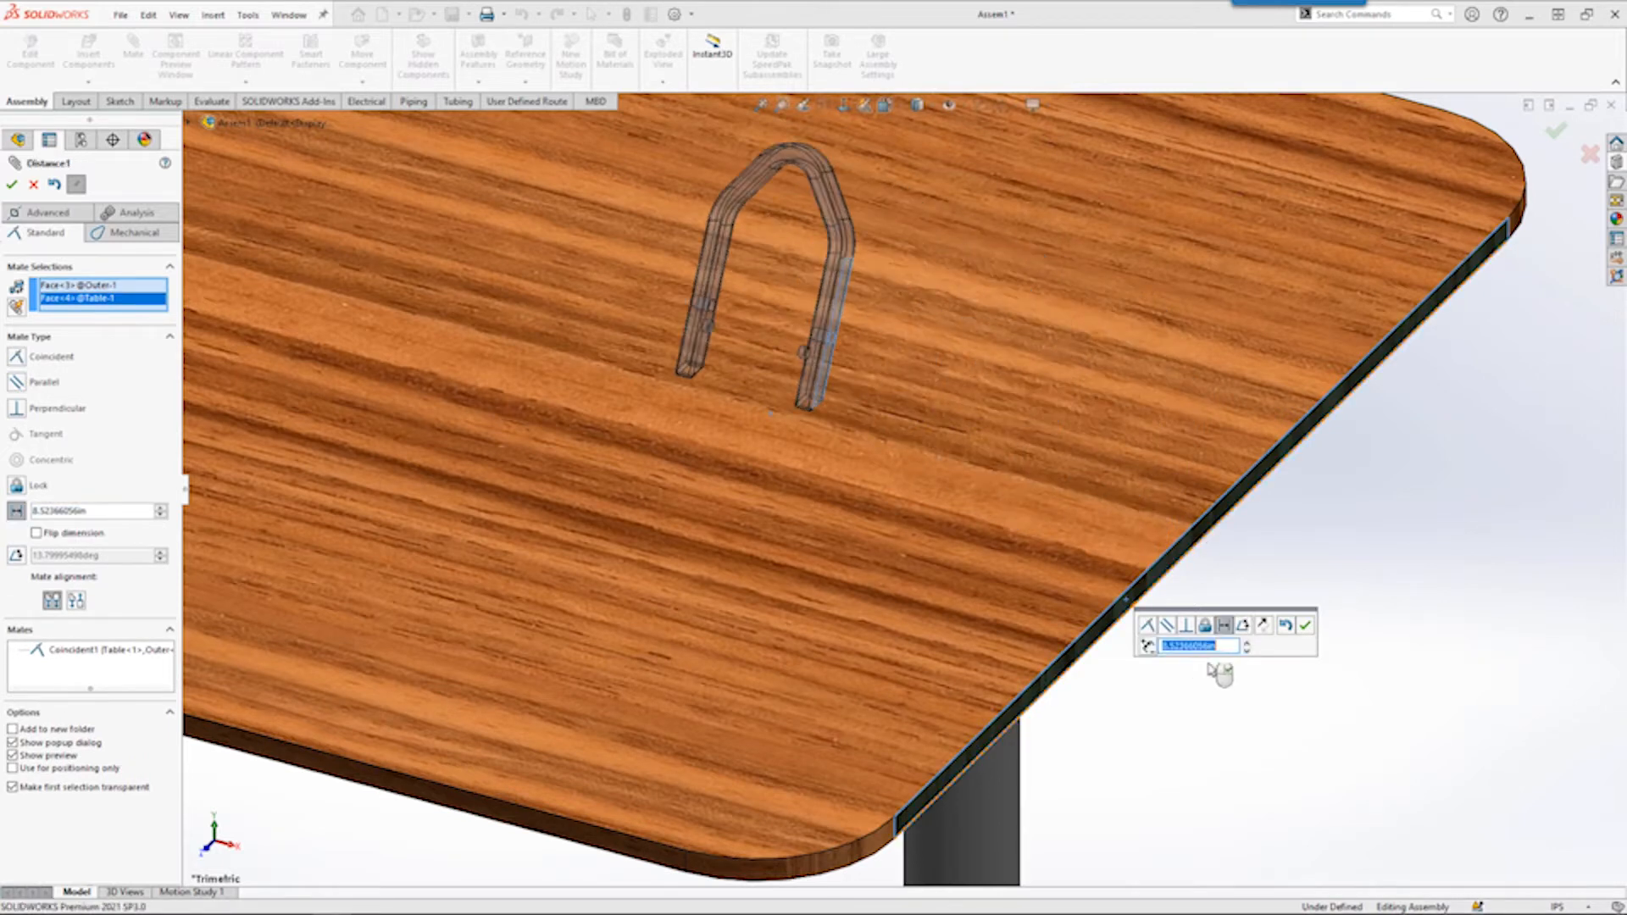
text(5)
click(1306, 627)
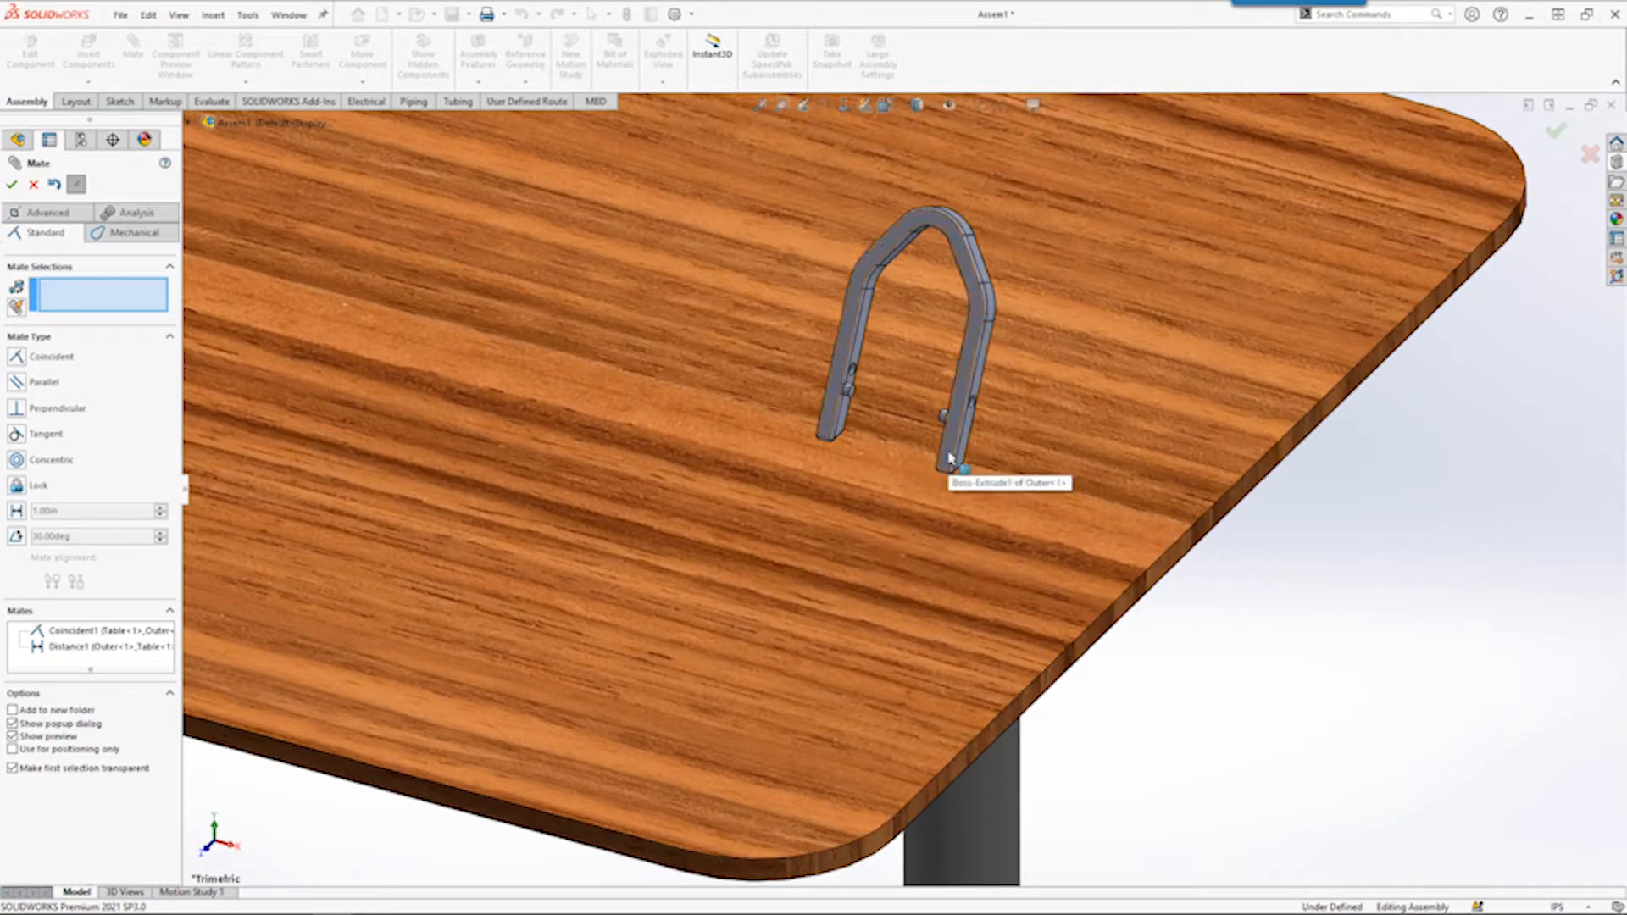
Slide the Outer part toward the table's long front side and mate its leg's bottom front edge 5 in from the tabletop's front face.
drag(950, 458, 739, 635)
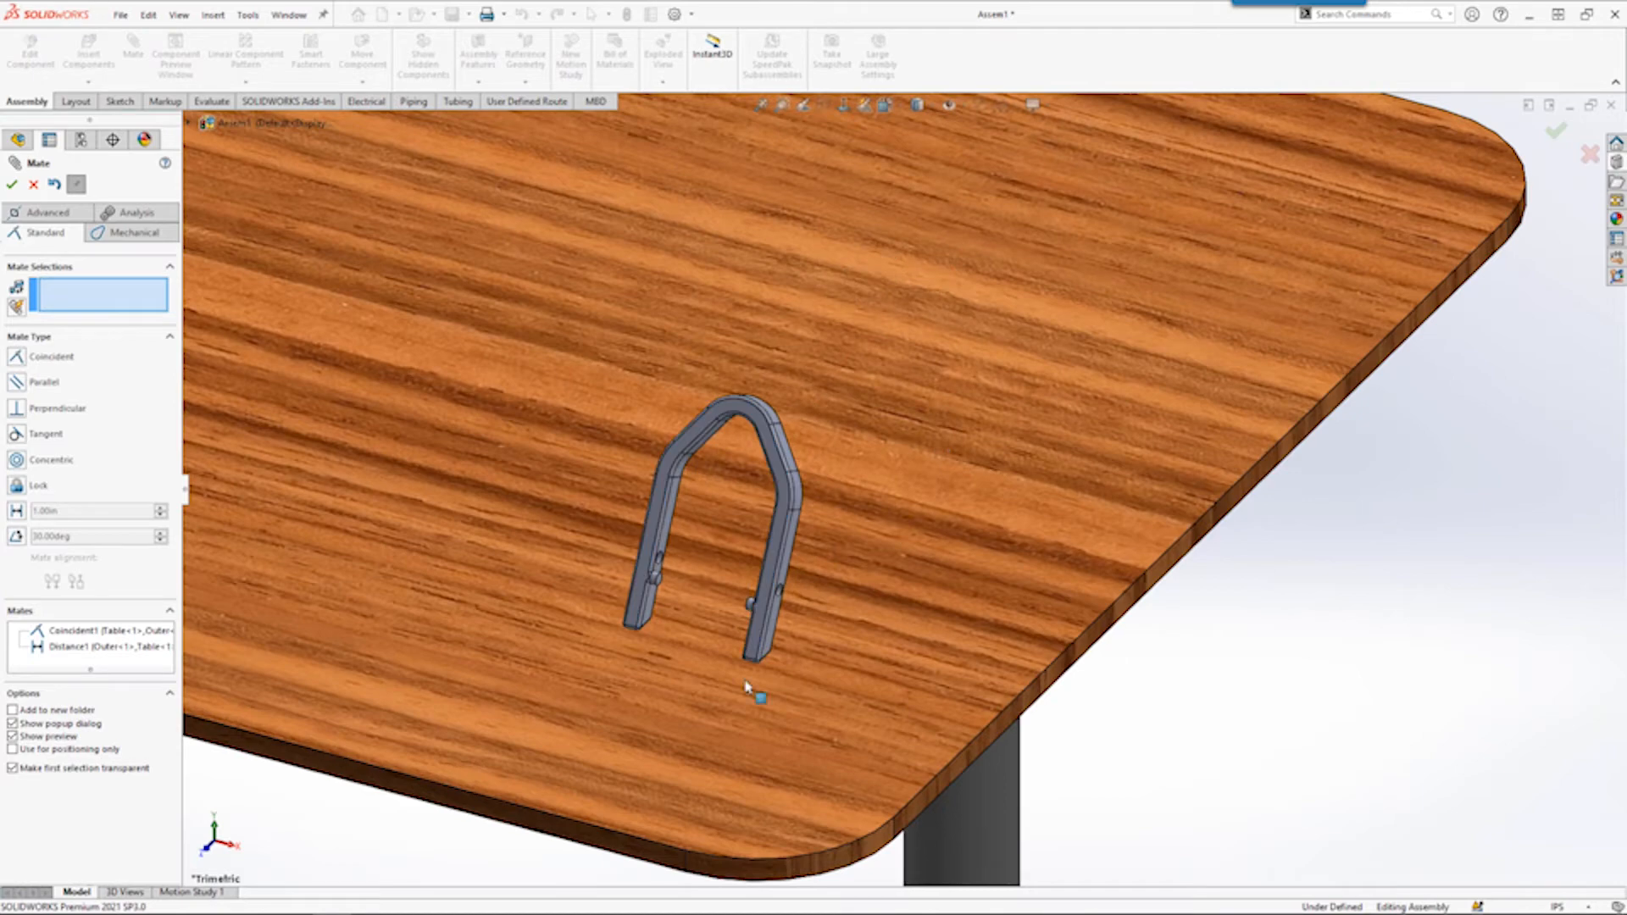
scroll(750, 743, up, 3)
scroll(750, 742, down, 1)
scroll(778, 722, down, 3)
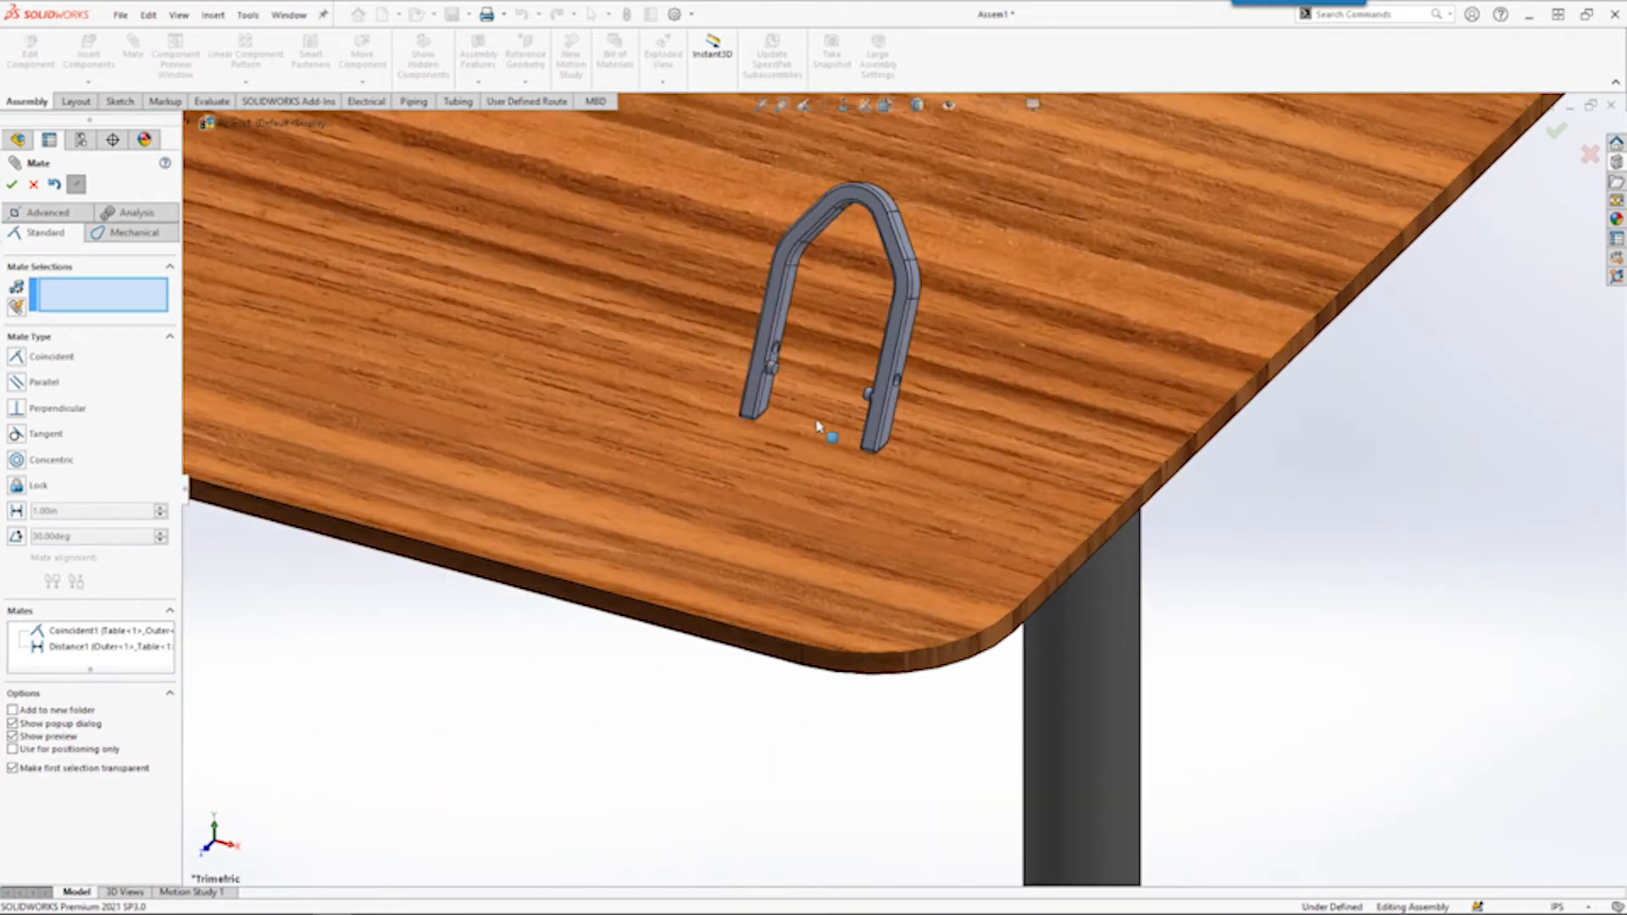
scroll(857, 458, down, 5)
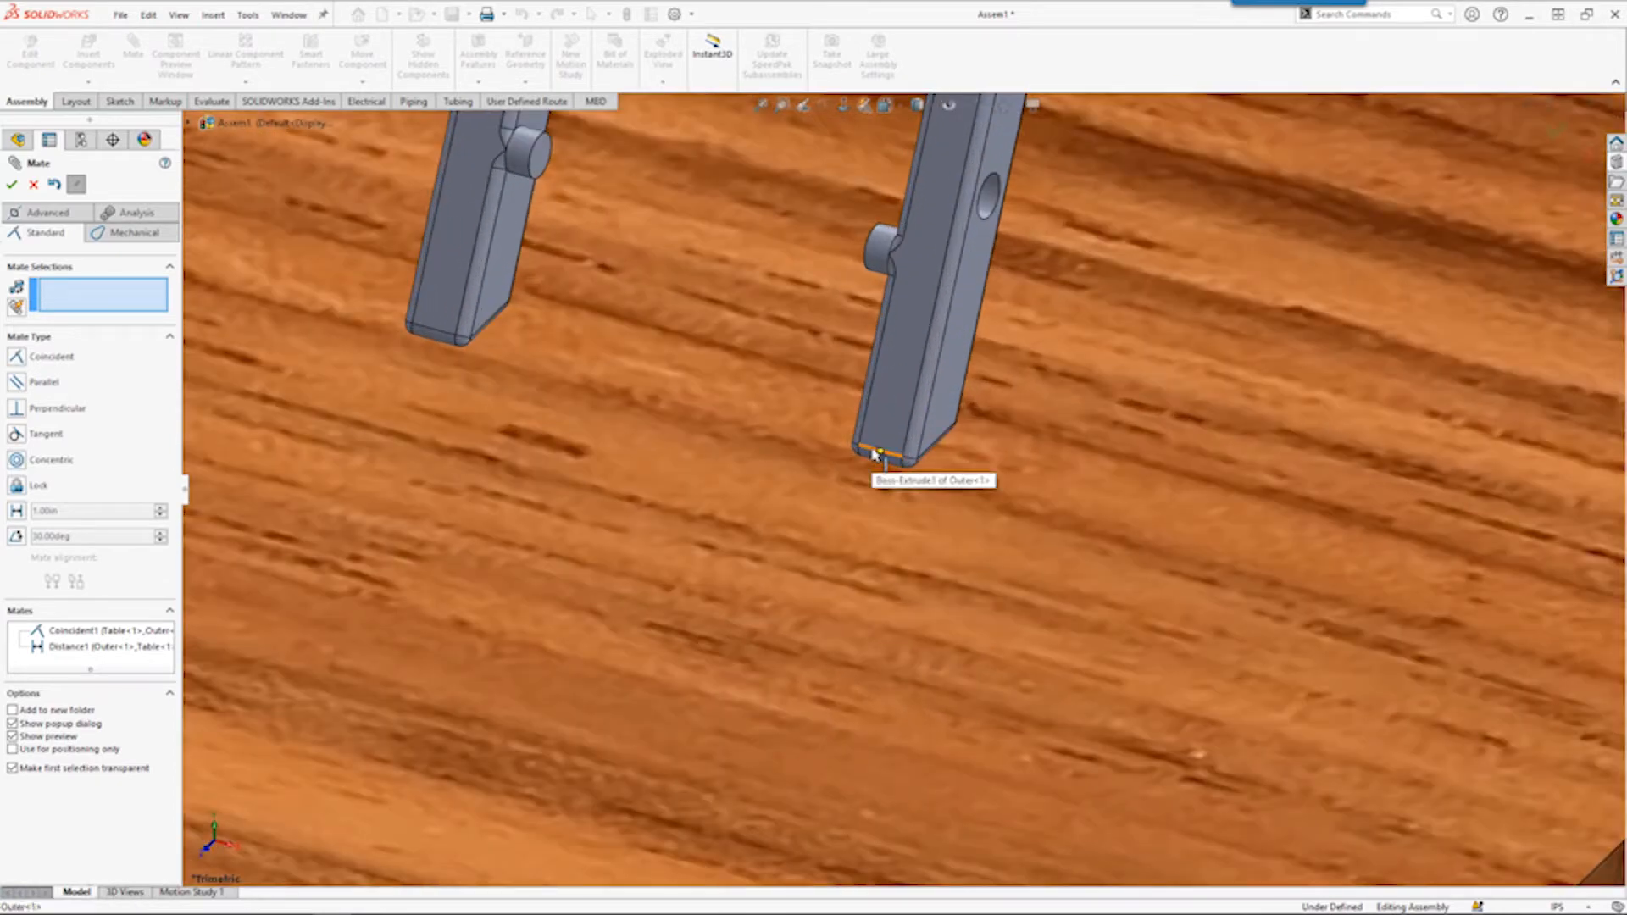
click(871, 454)
scroll(846, 490, up, 6)
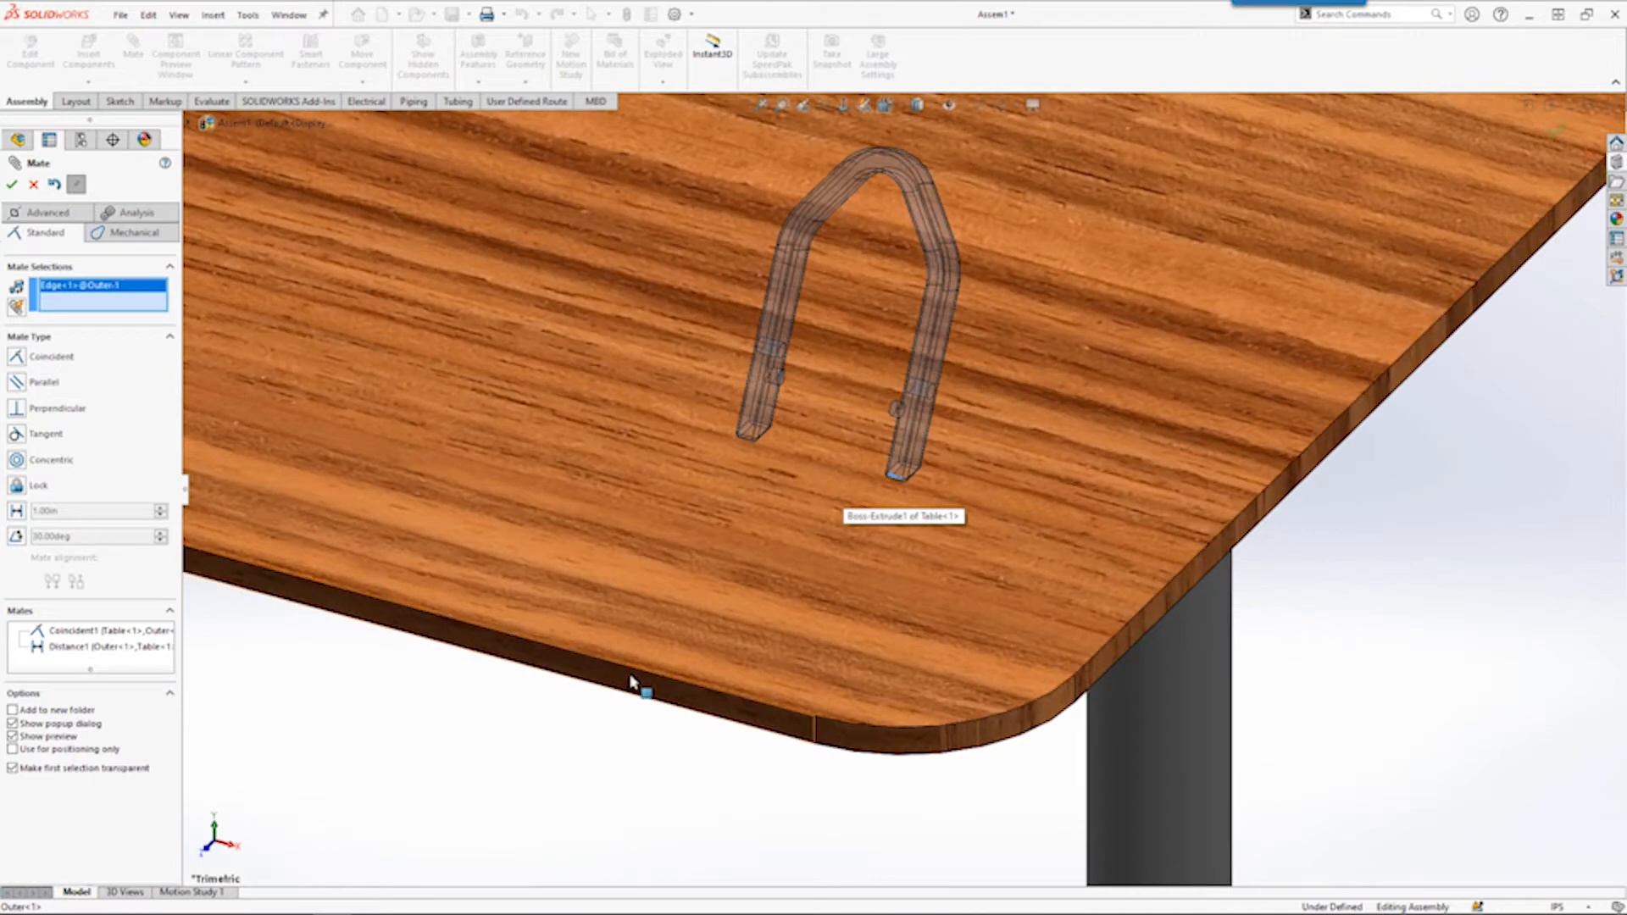
click(634, 683)
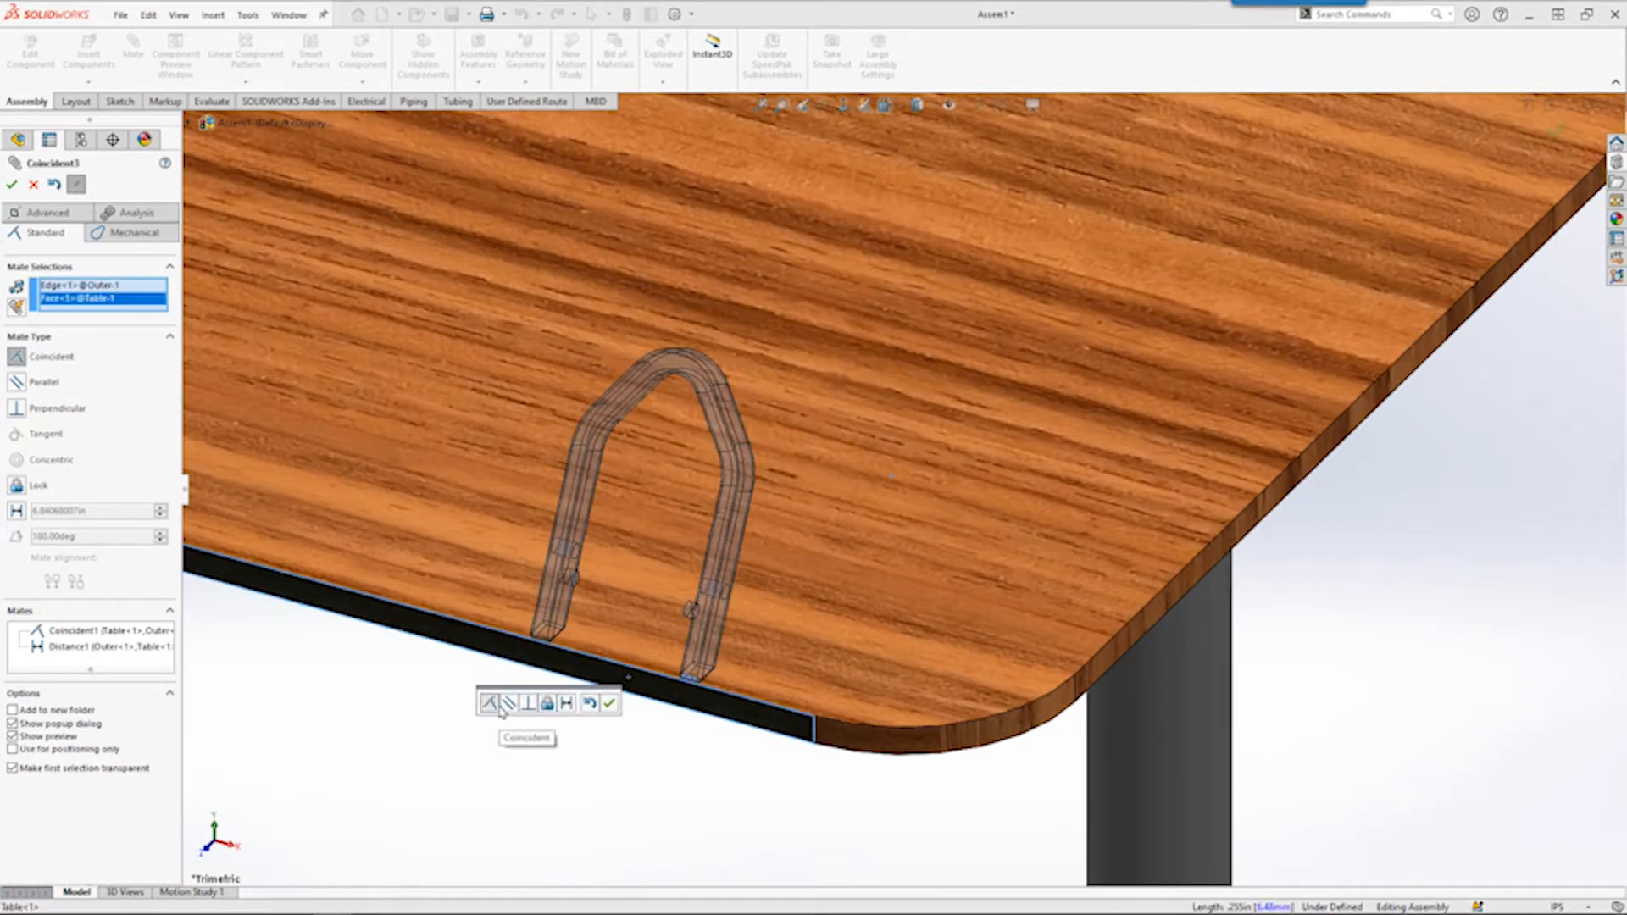
click(567, 704)
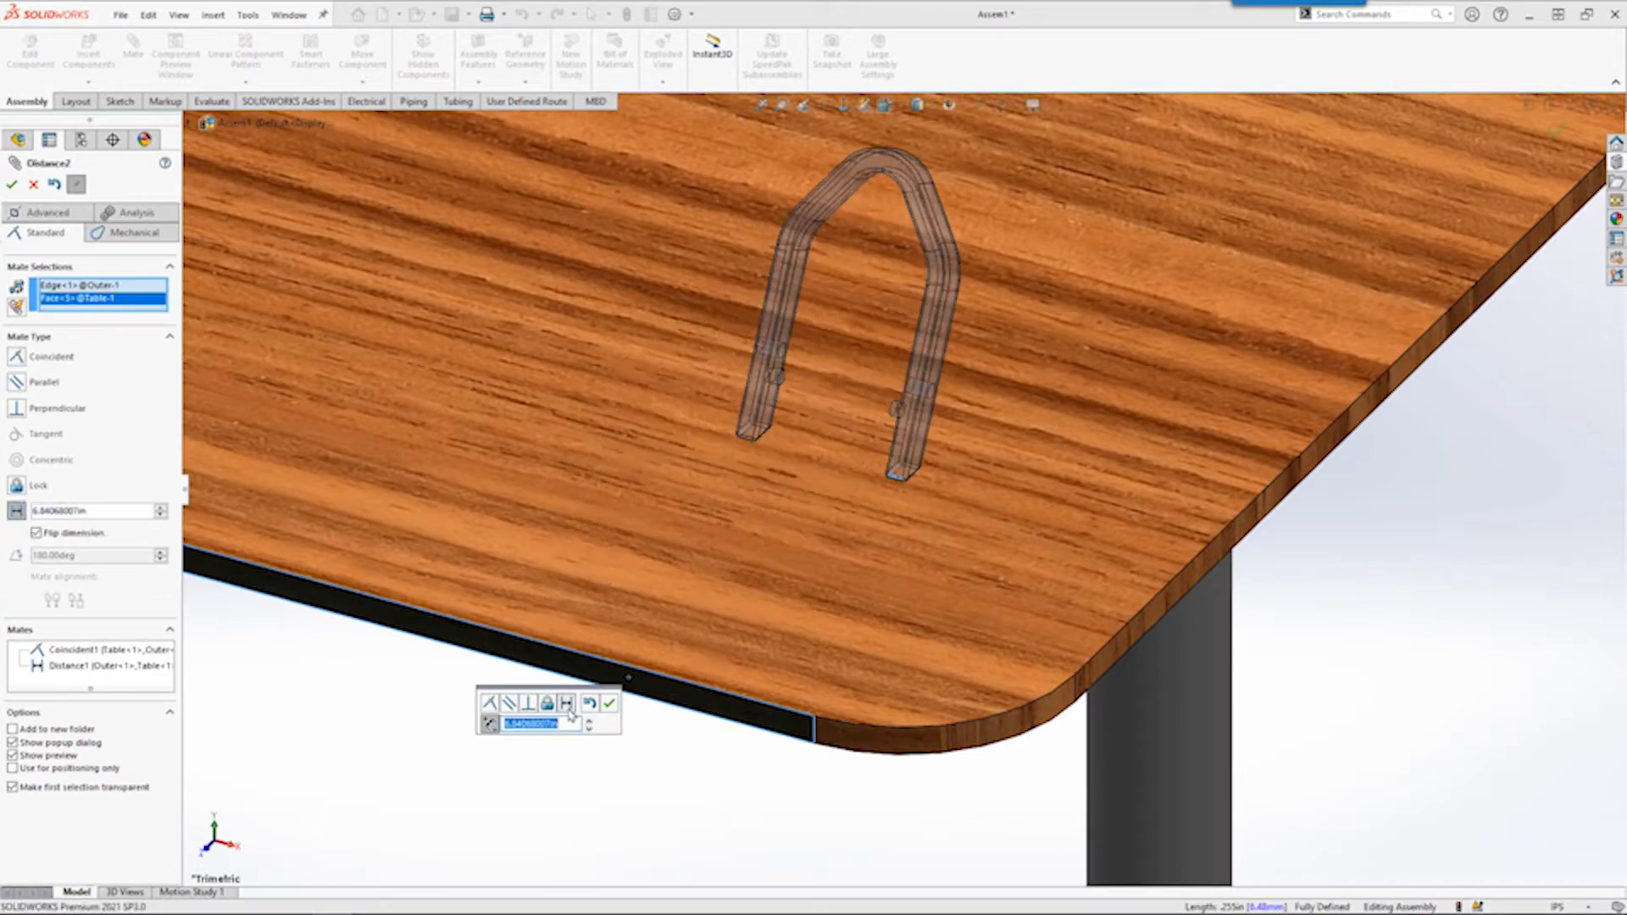
text(5)
click(611, 704)
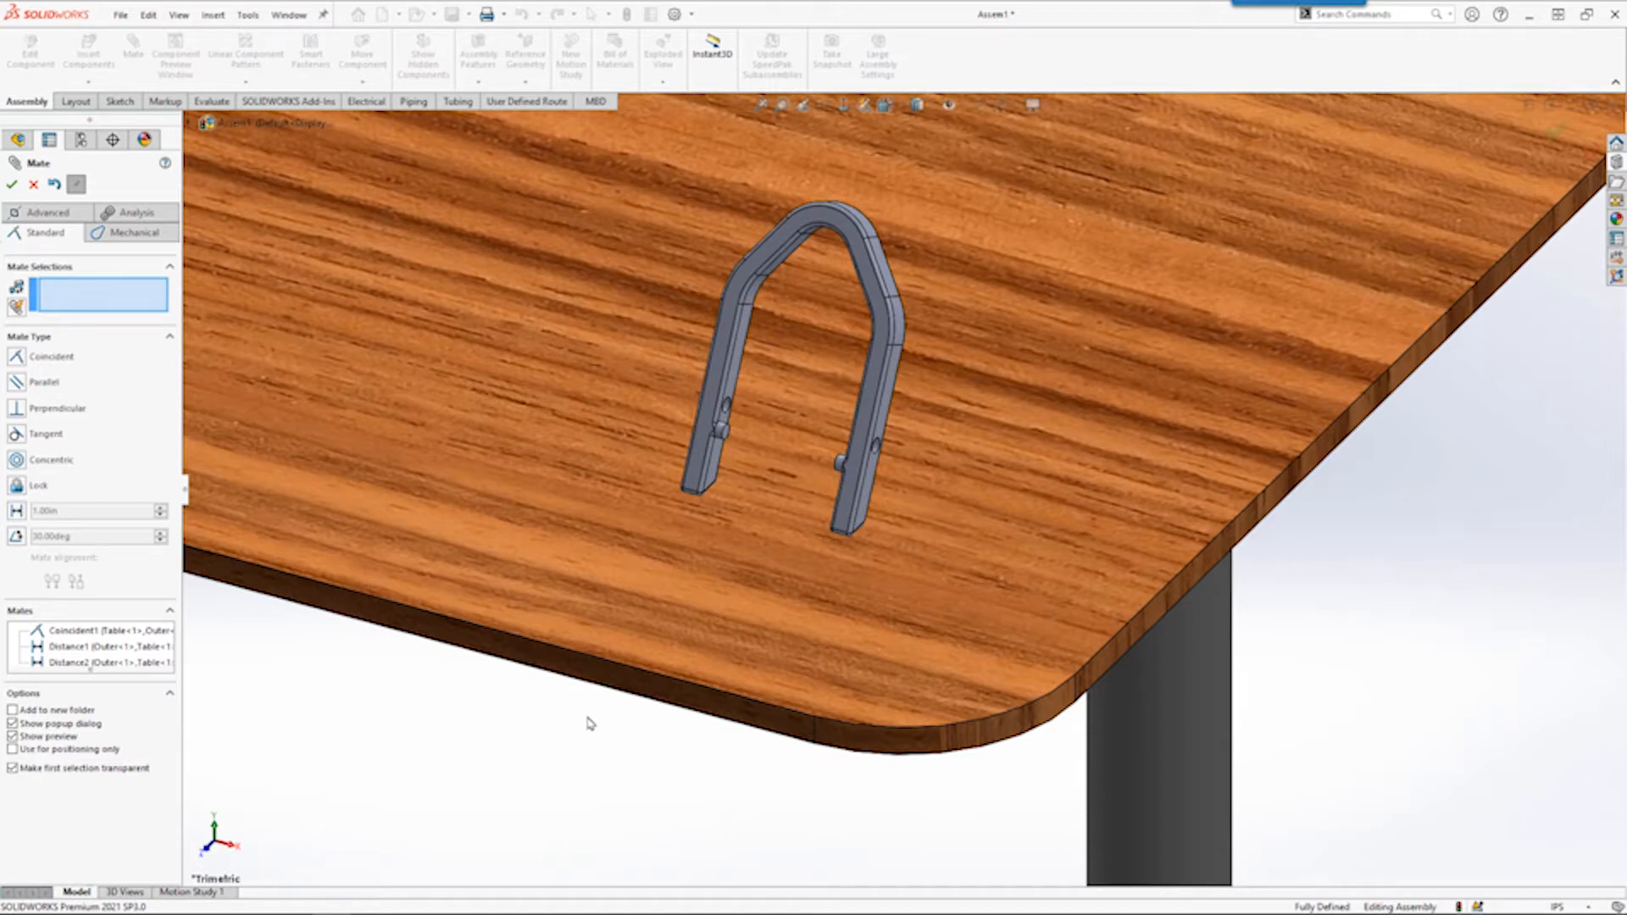
click(14, 184)
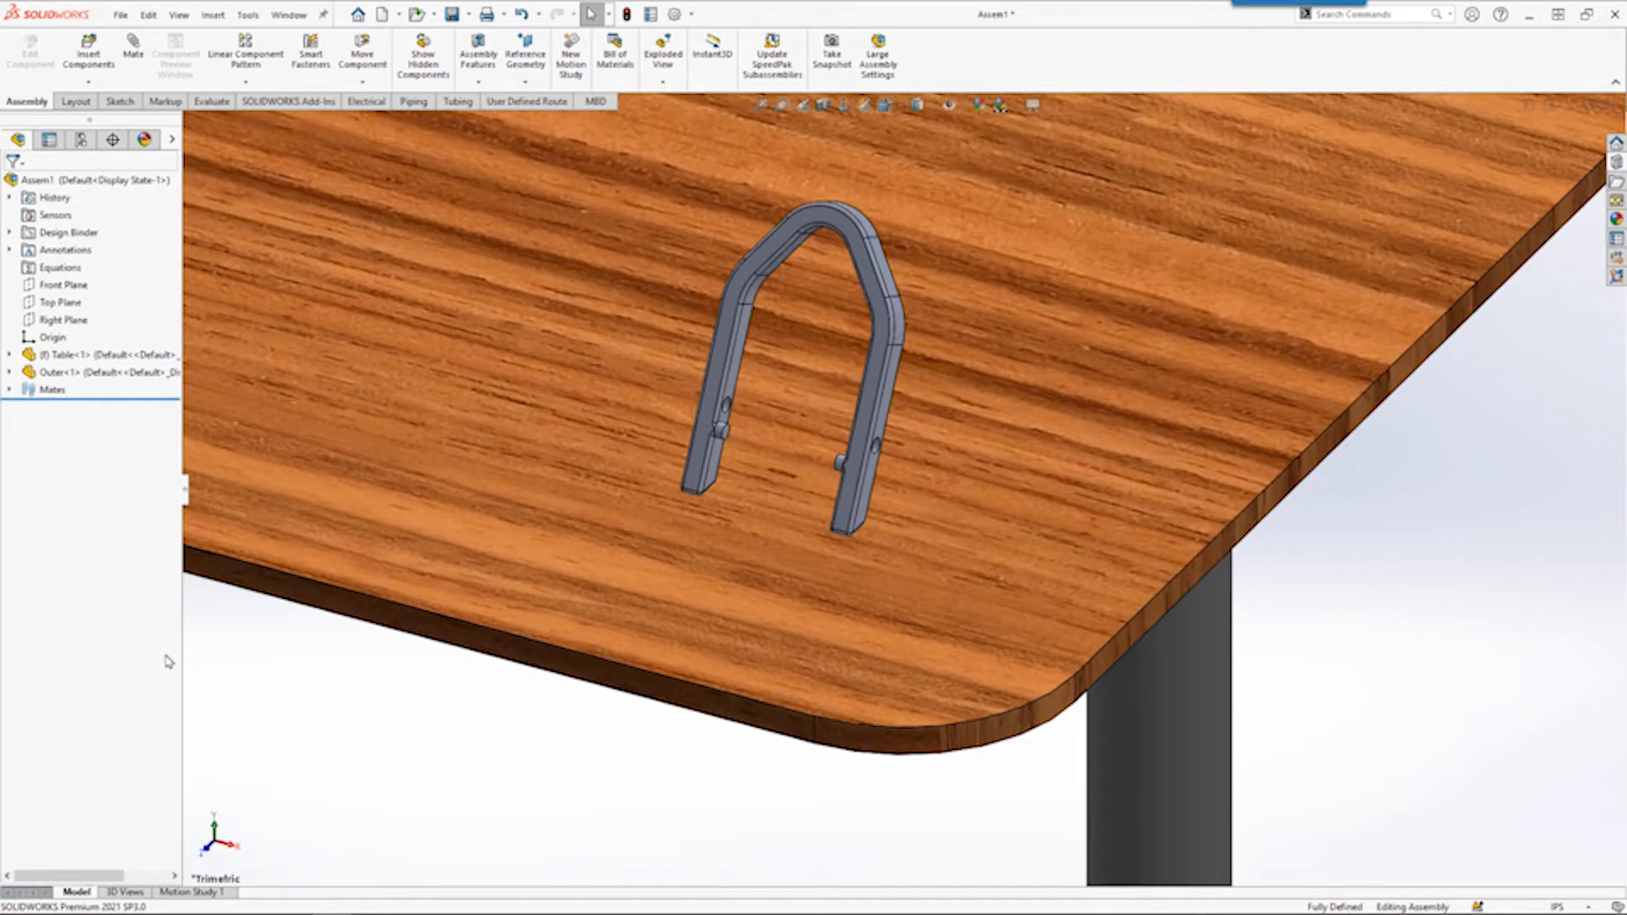
Insert the Inner.SLDPRT part and place it on the tabletop beside the Outer part.
click(90, 66)
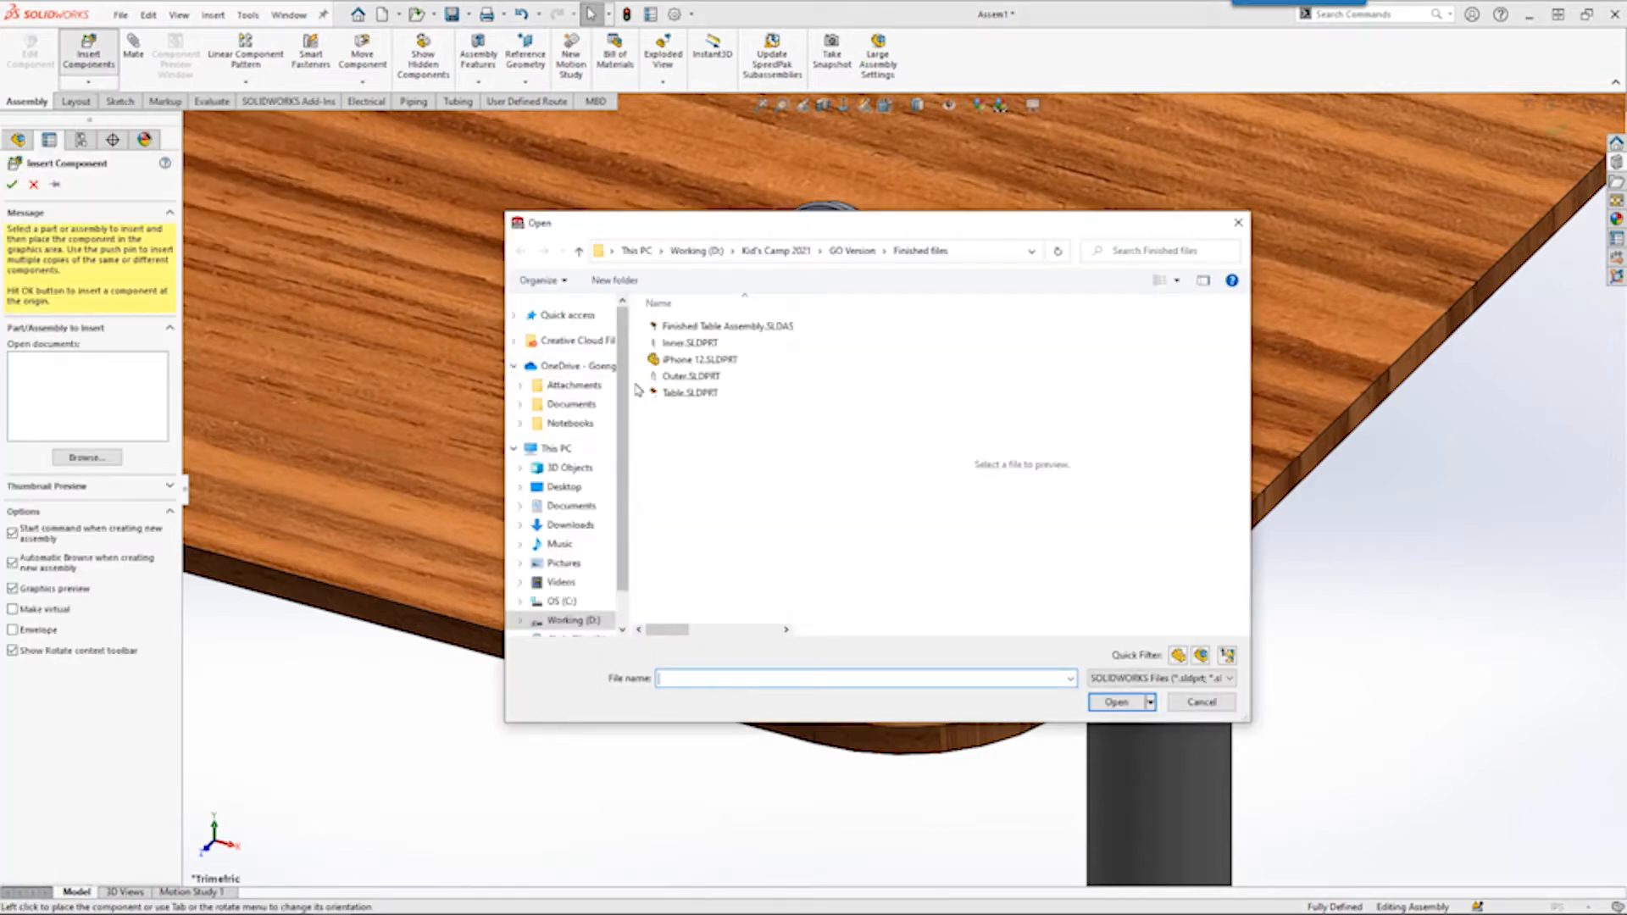
click(690, 343)
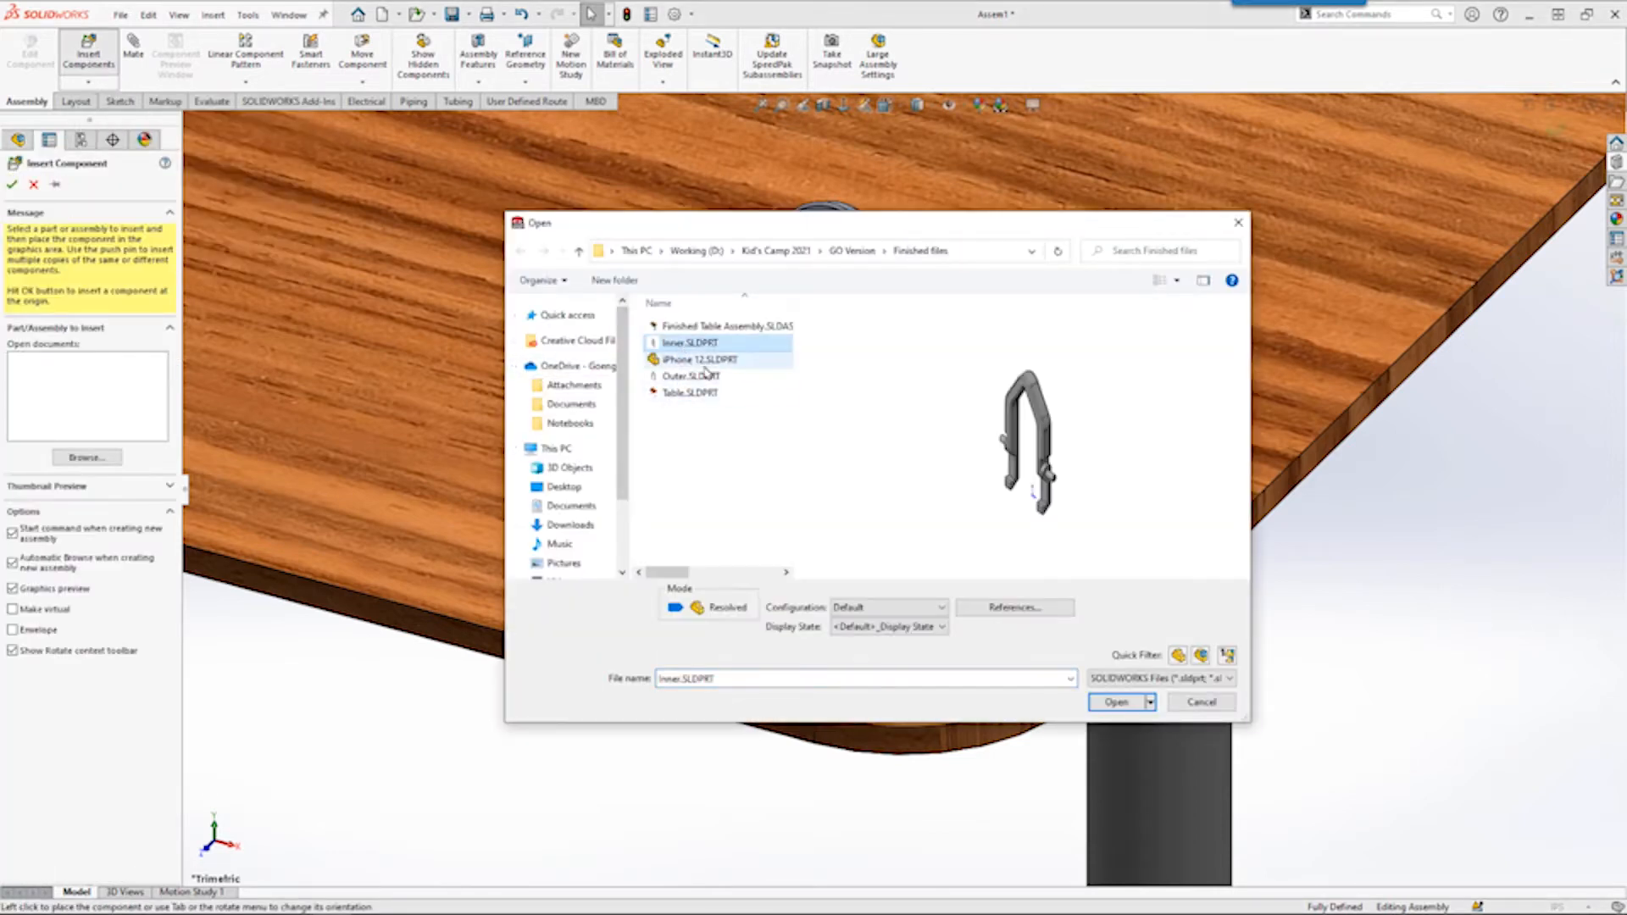
click(1117, 703)
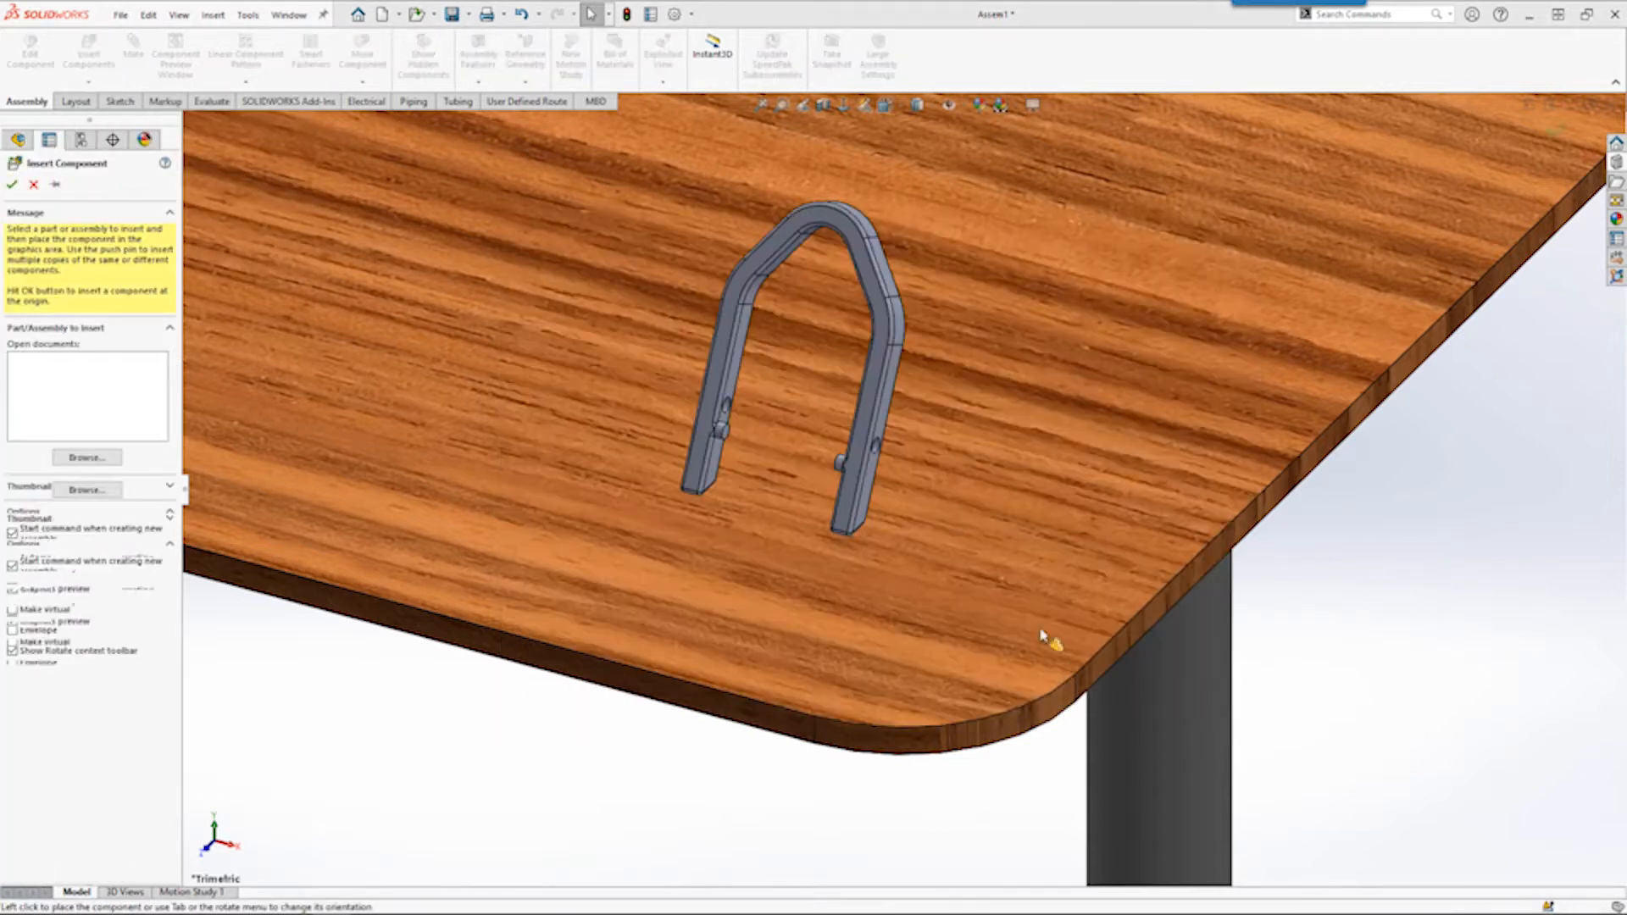
click(1002, 379)
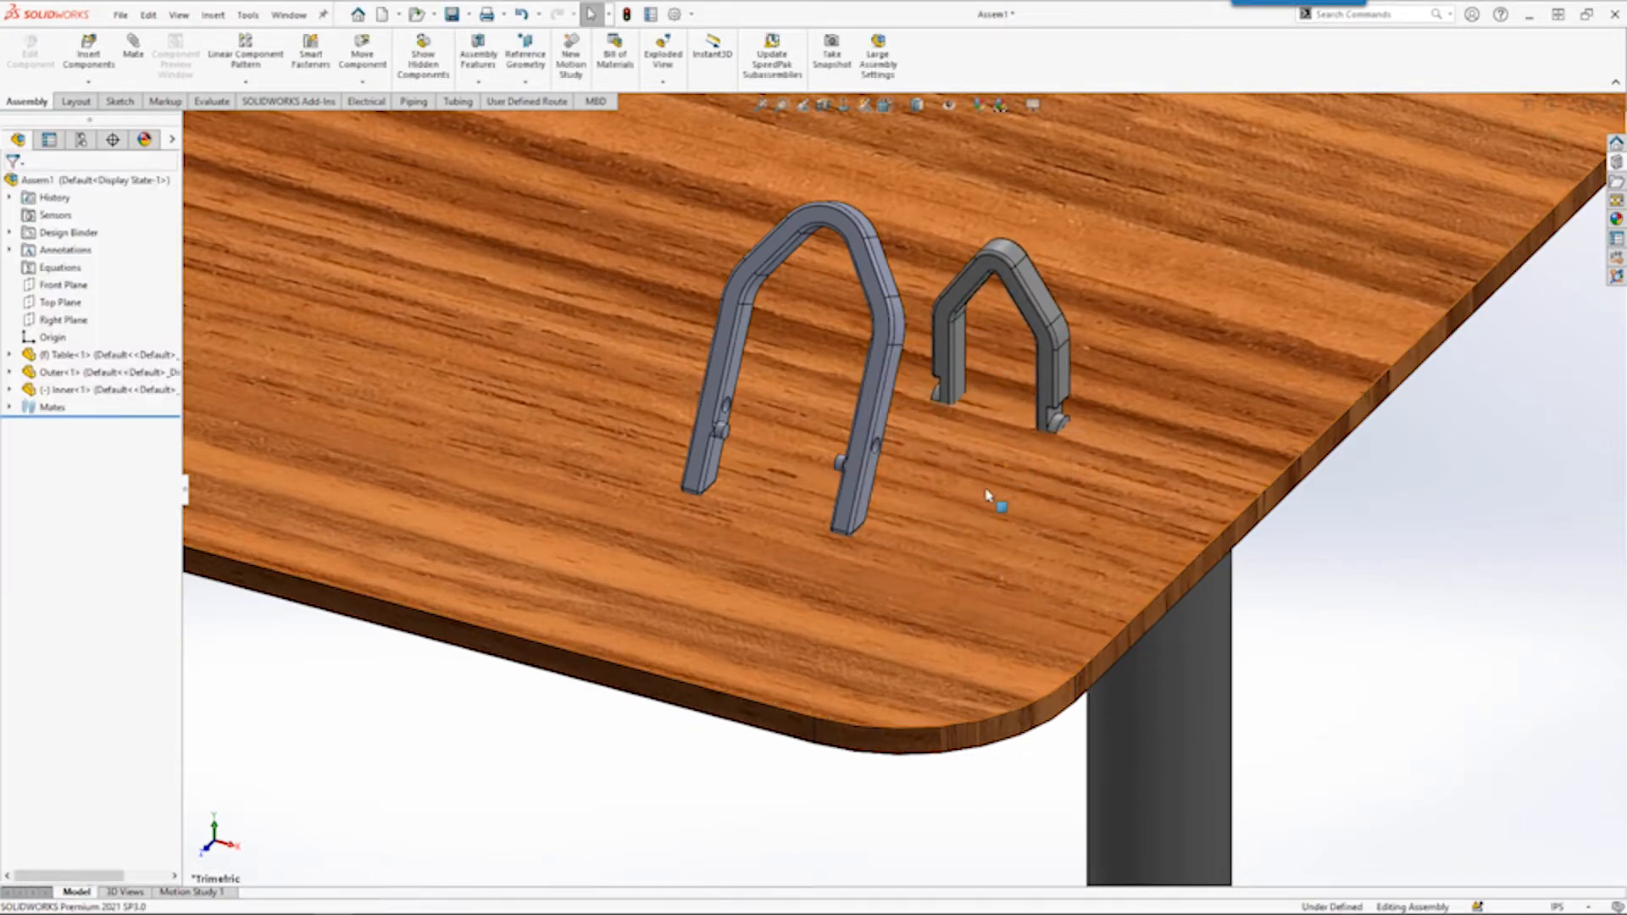
Move and rotate the Inner part so its legs and pivot pins are clear of the tabletop, behind the Outer part.
drag(943, 369, 916, 215)
right_drag(915, 215, 949, 151)
drag(948, 150, 1017, 189)
click(1369, 532)
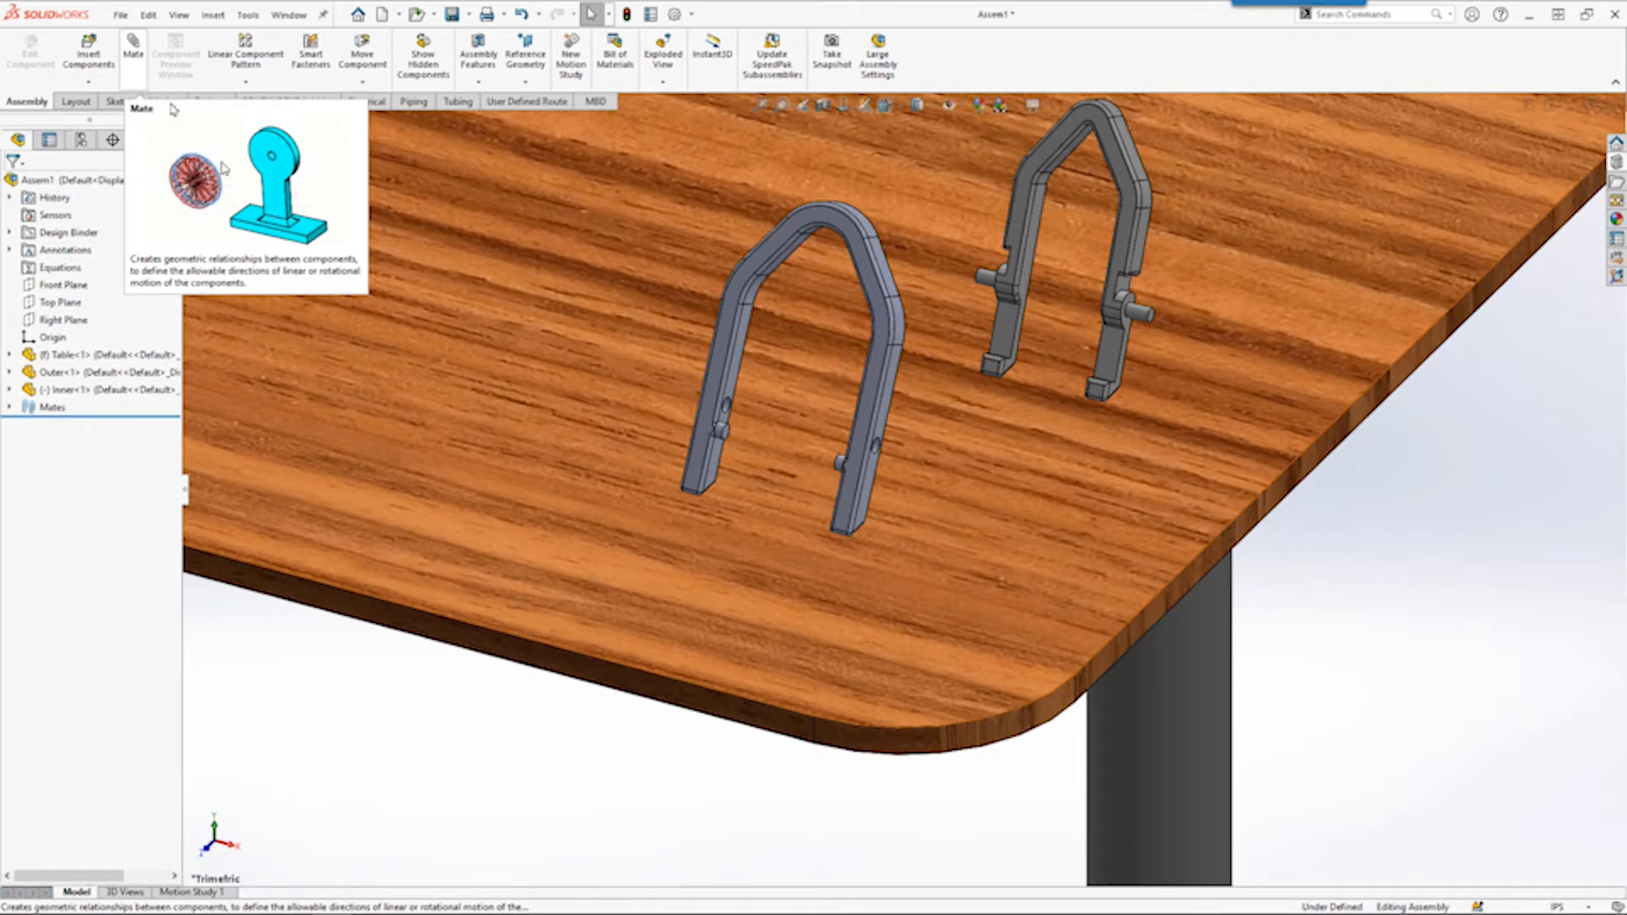
Add a concentric mate between the cylindrical face of the Inner part's left pin and the hole in the Outer part's left leg.
scroll(963, 363, down, 3)
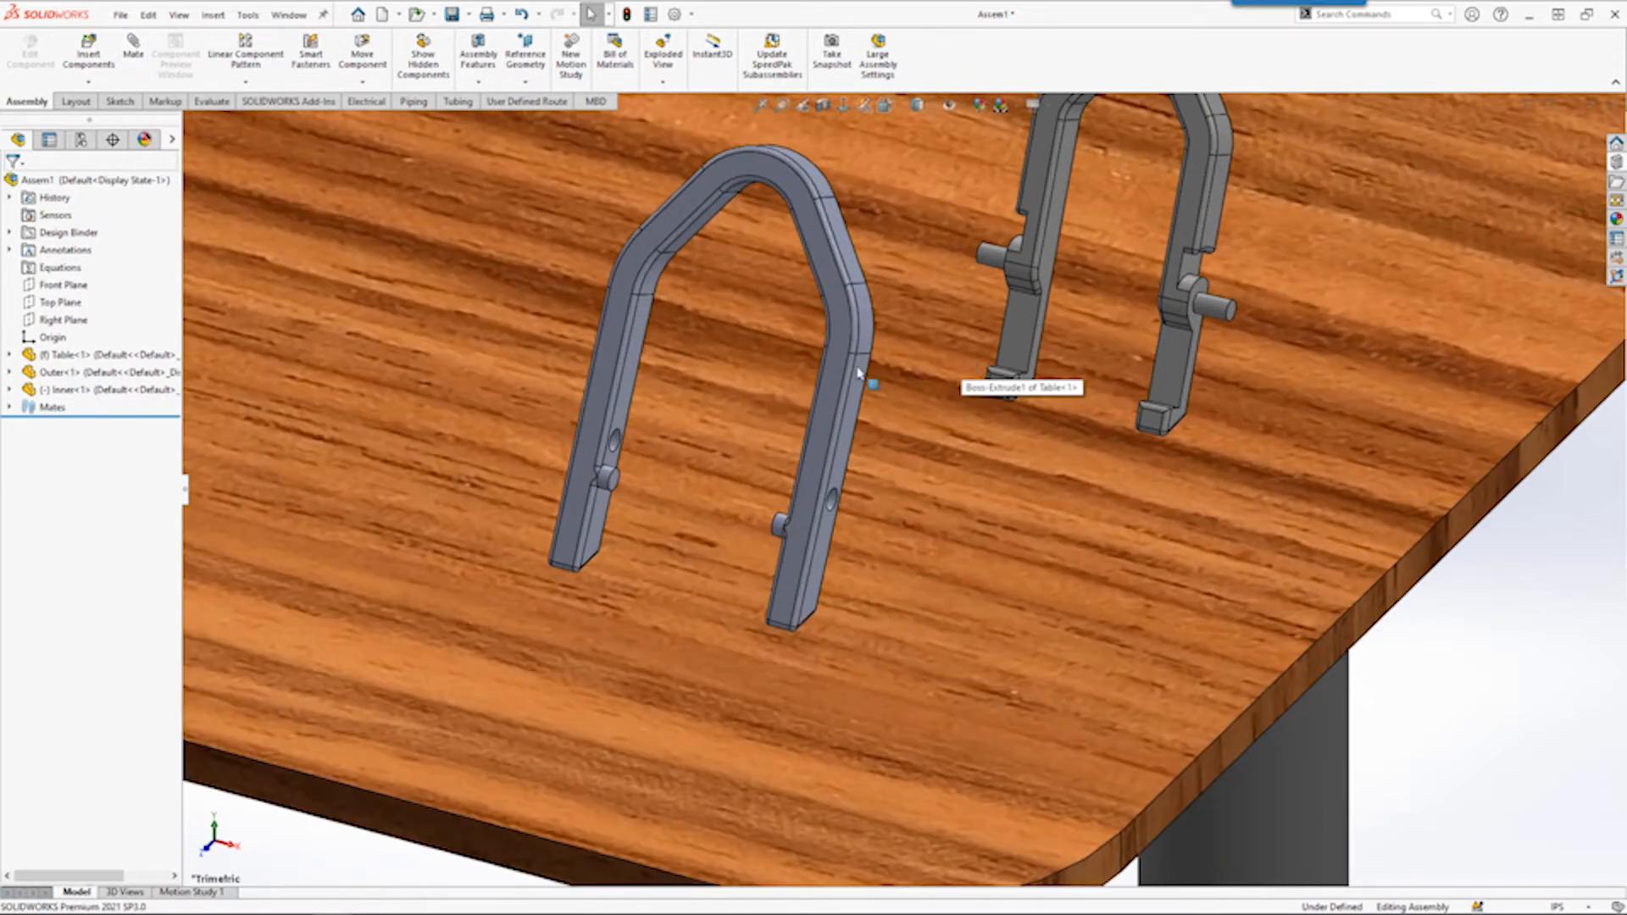
click(991, 256)
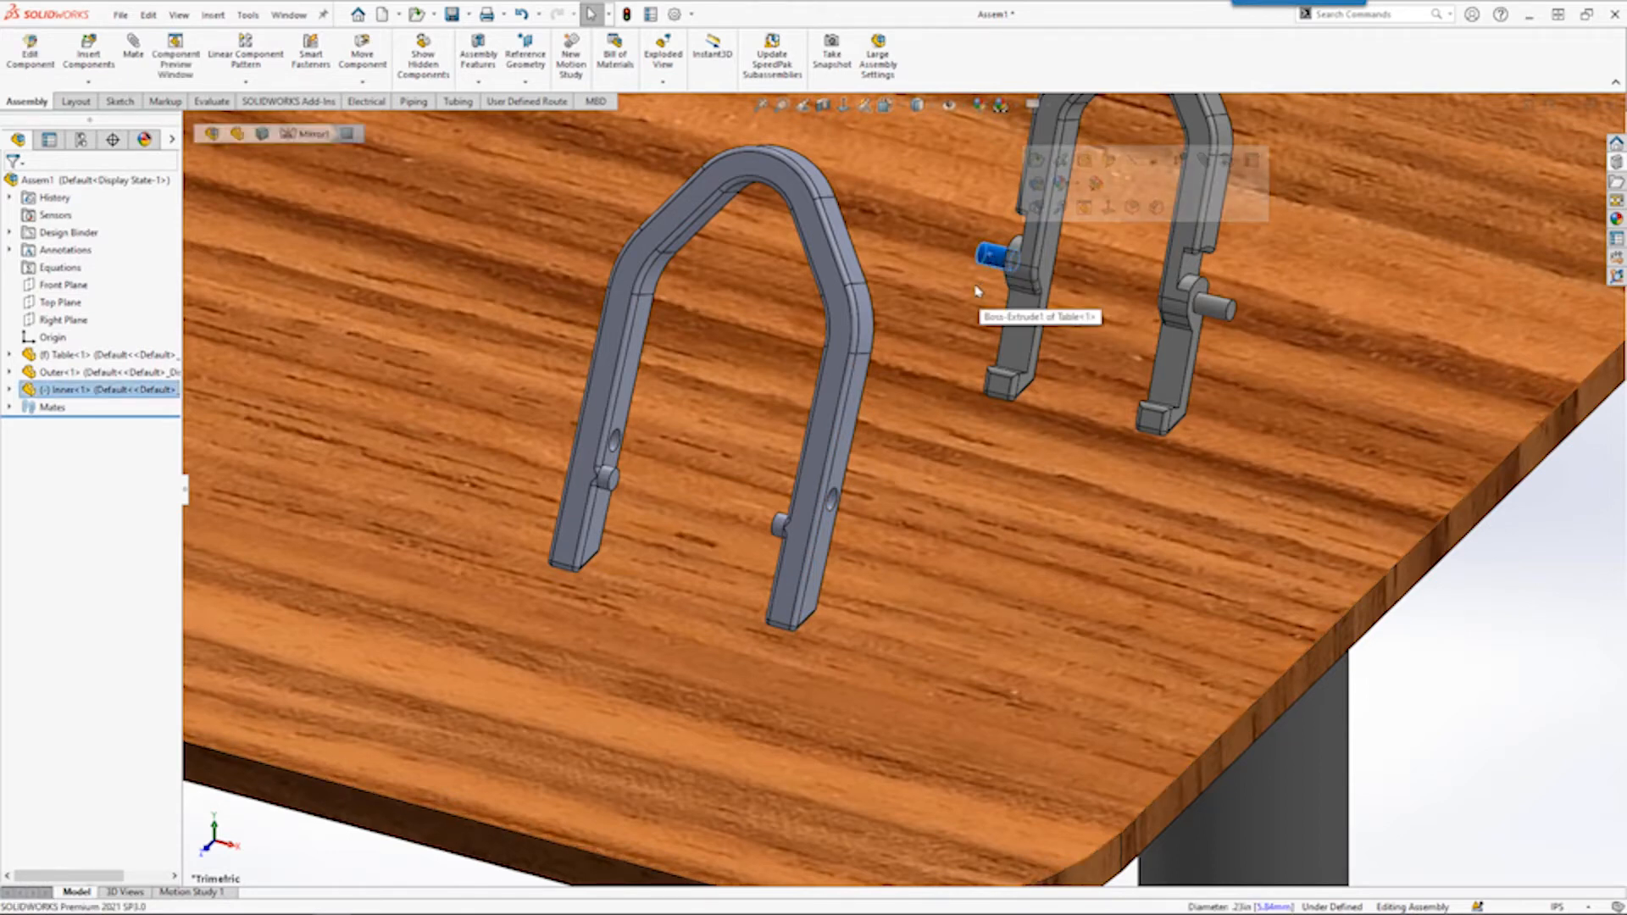
ctrl+click(617, 448)
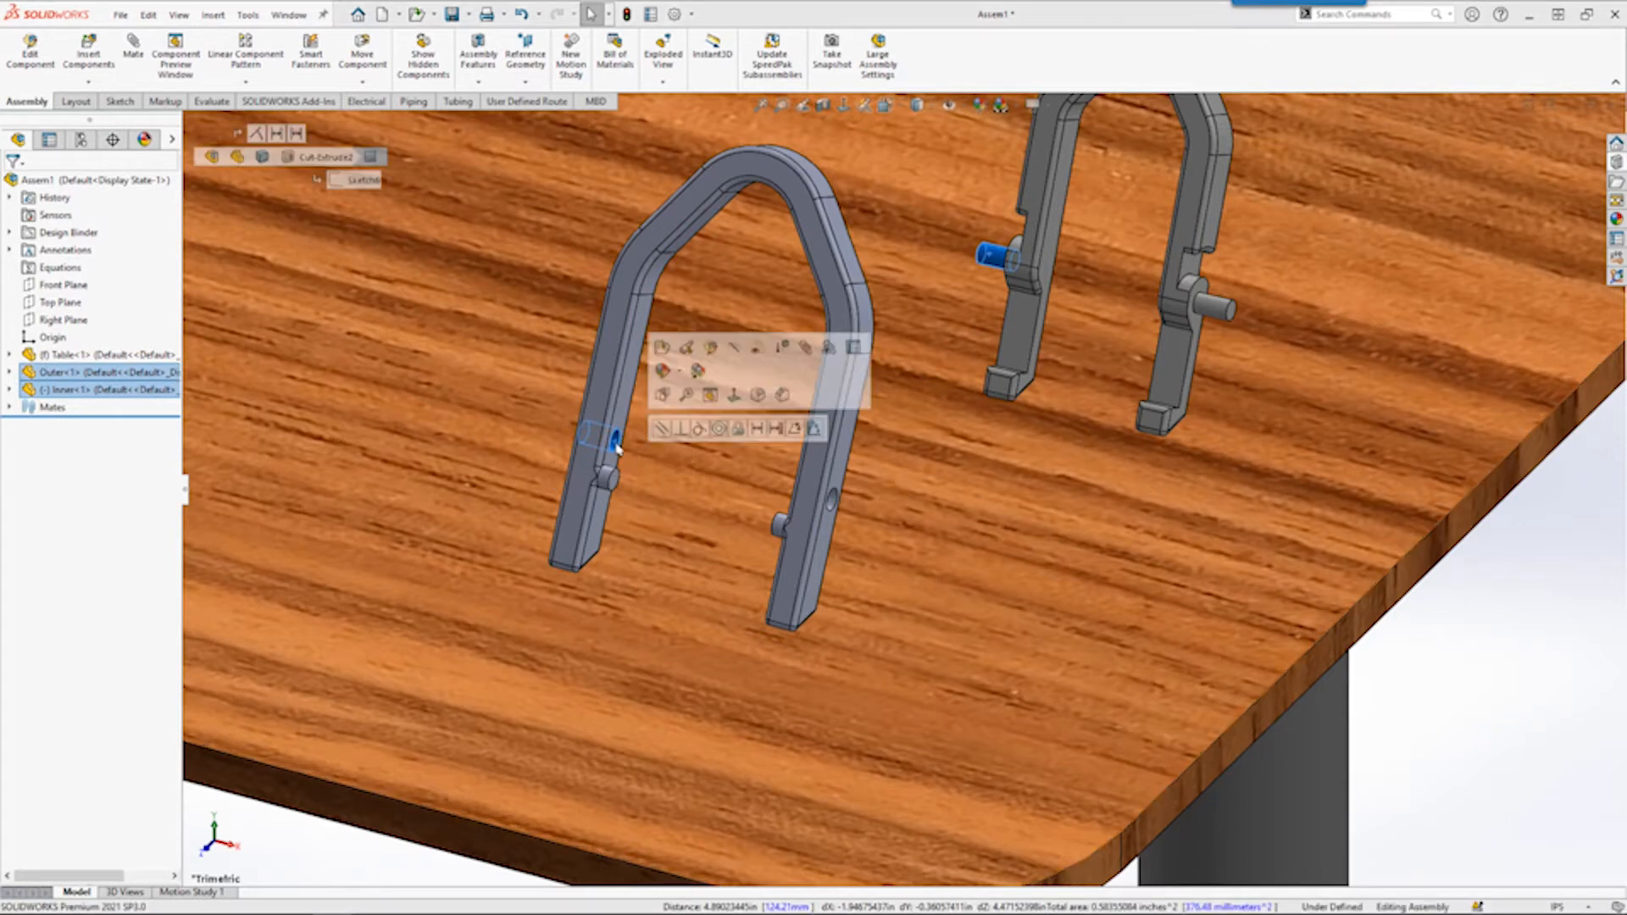
click(719, 429)
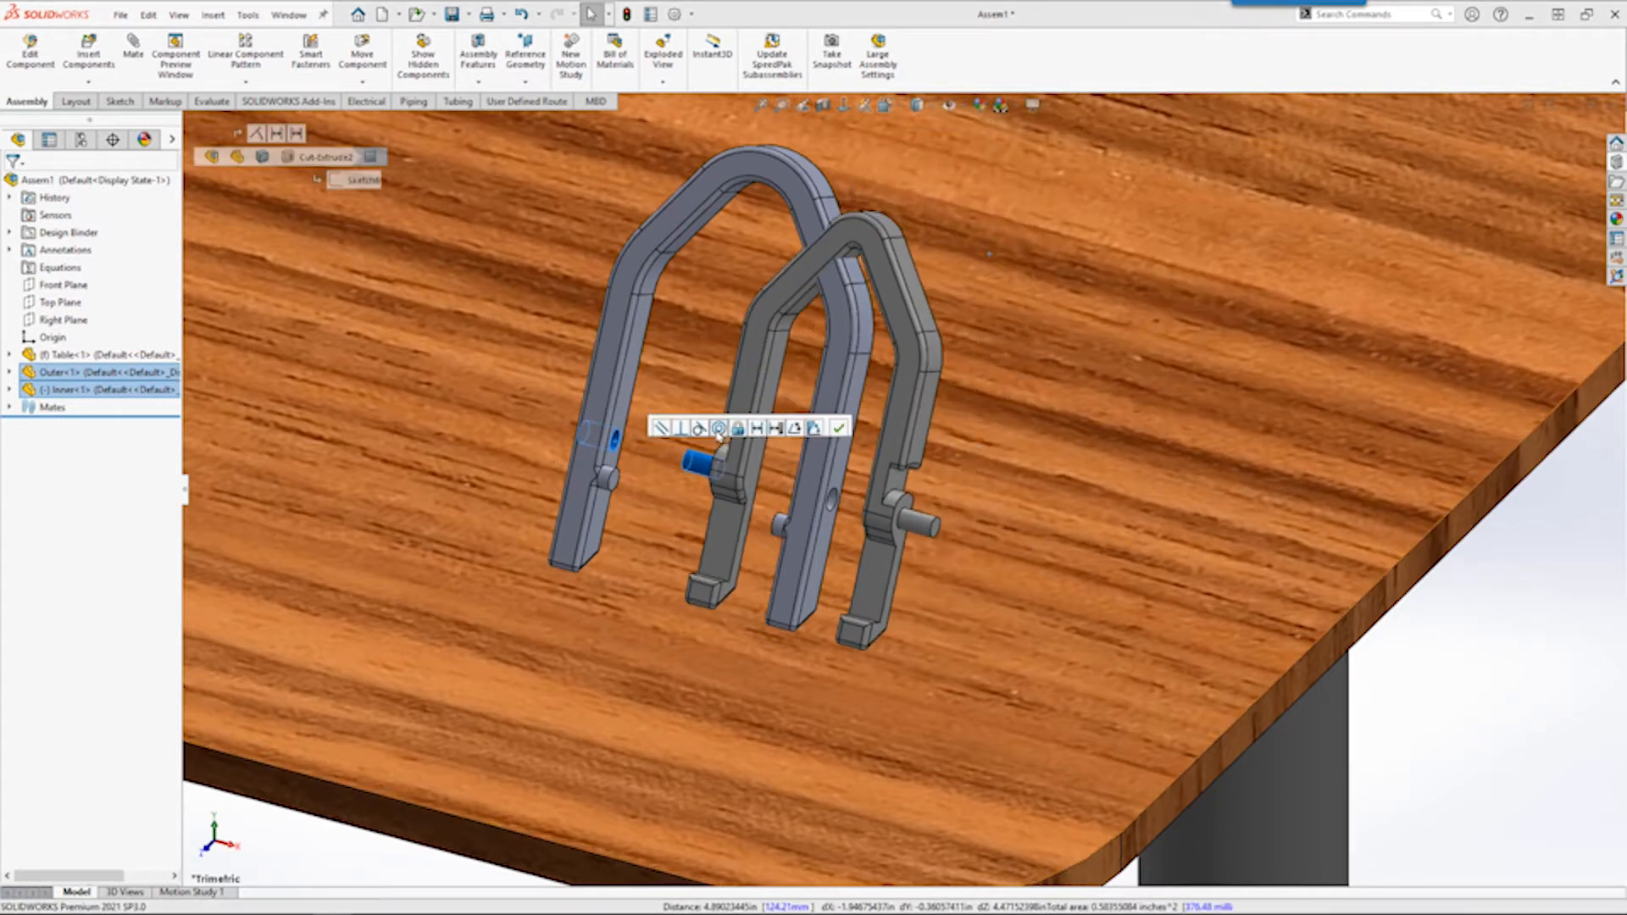
click(988, 657)
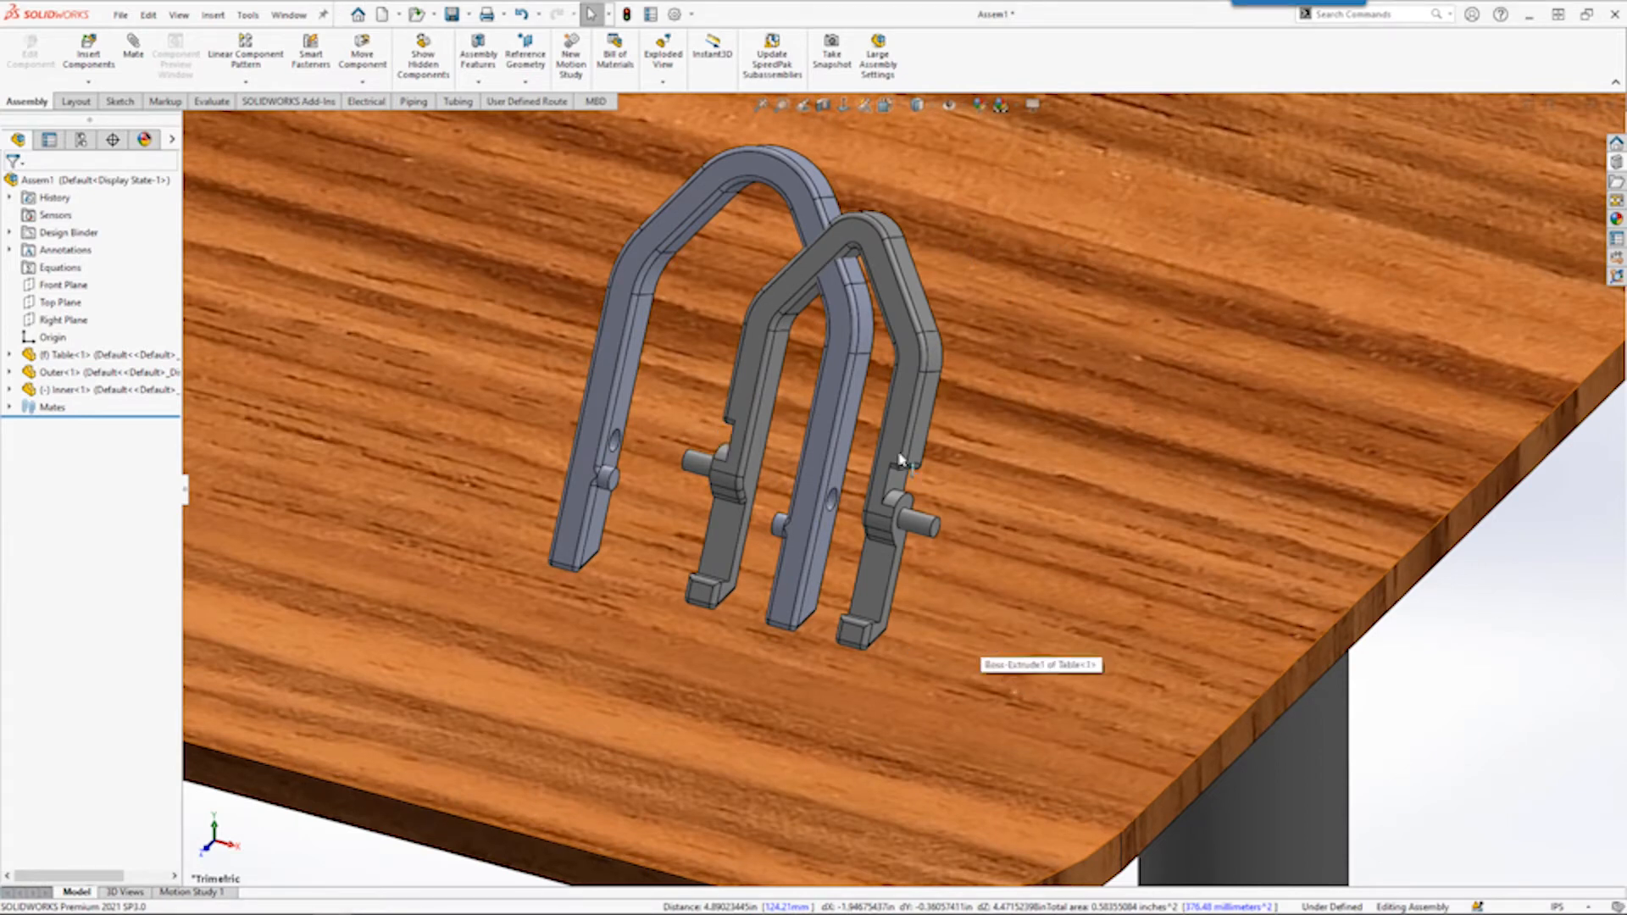
Drag the Inner part slightly to test how it moves along and around the concentric pin axis.
mouse_move(886, 441)
mouse_down()
mouse_move(1110, 500)
mouse_move(656, 356)
mouse_move(924, 467)
mouse_move(1059, 479)
mouse_move(860, 444)
mouse_move(904, 443)
mouse_move(888, 435)
mouse_up()
key(Escape)
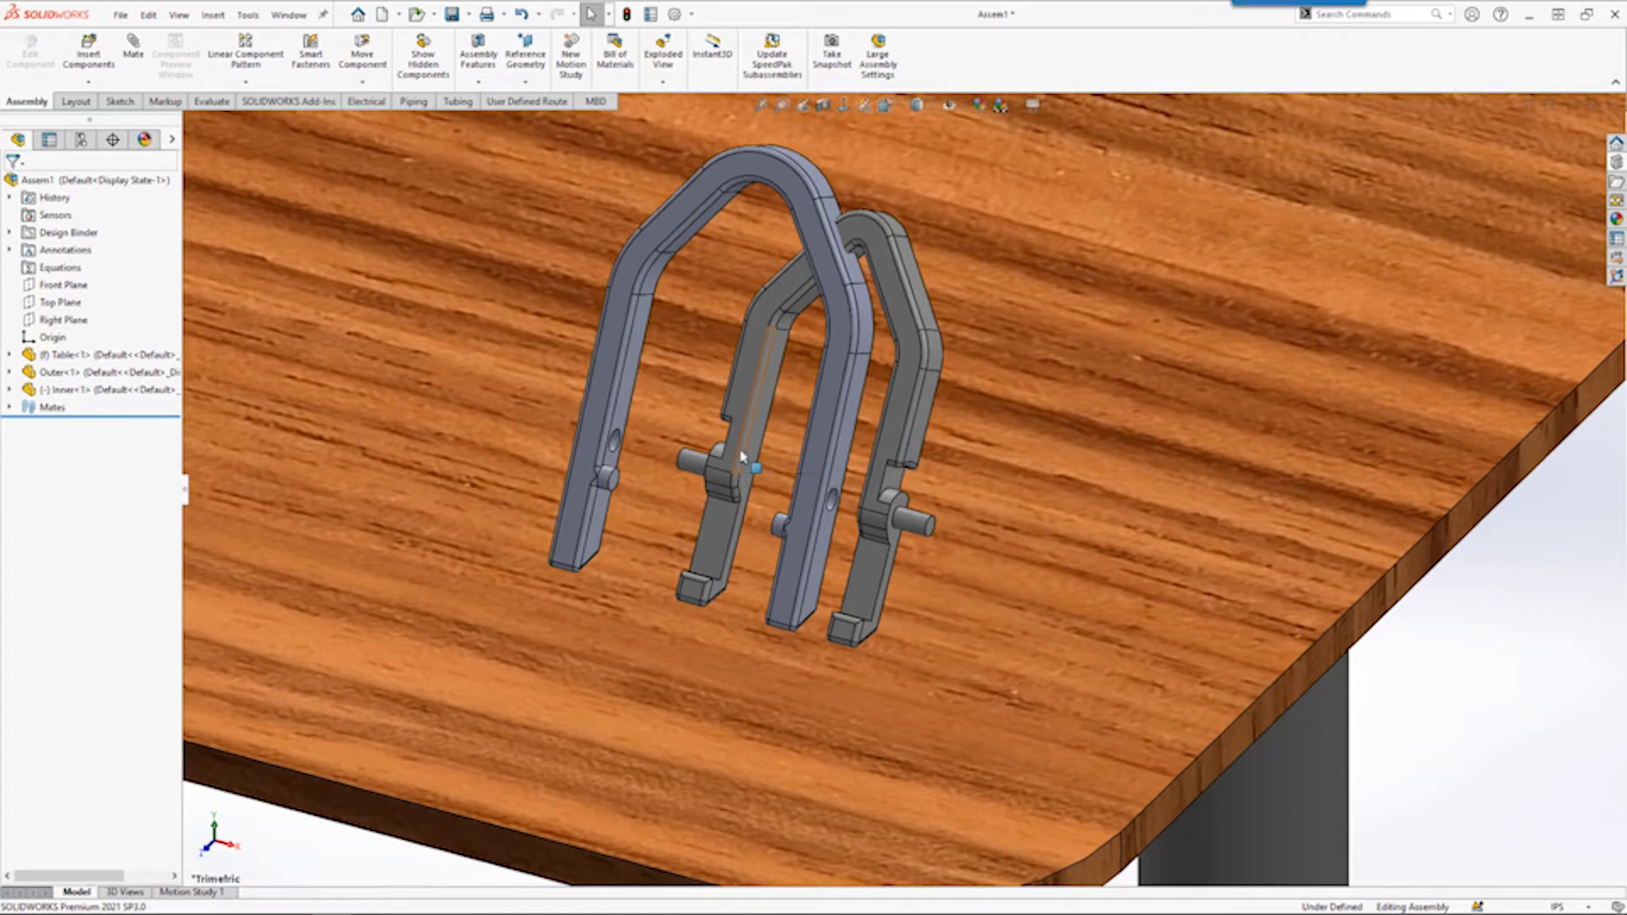
drag(742, 458, 736, 416)
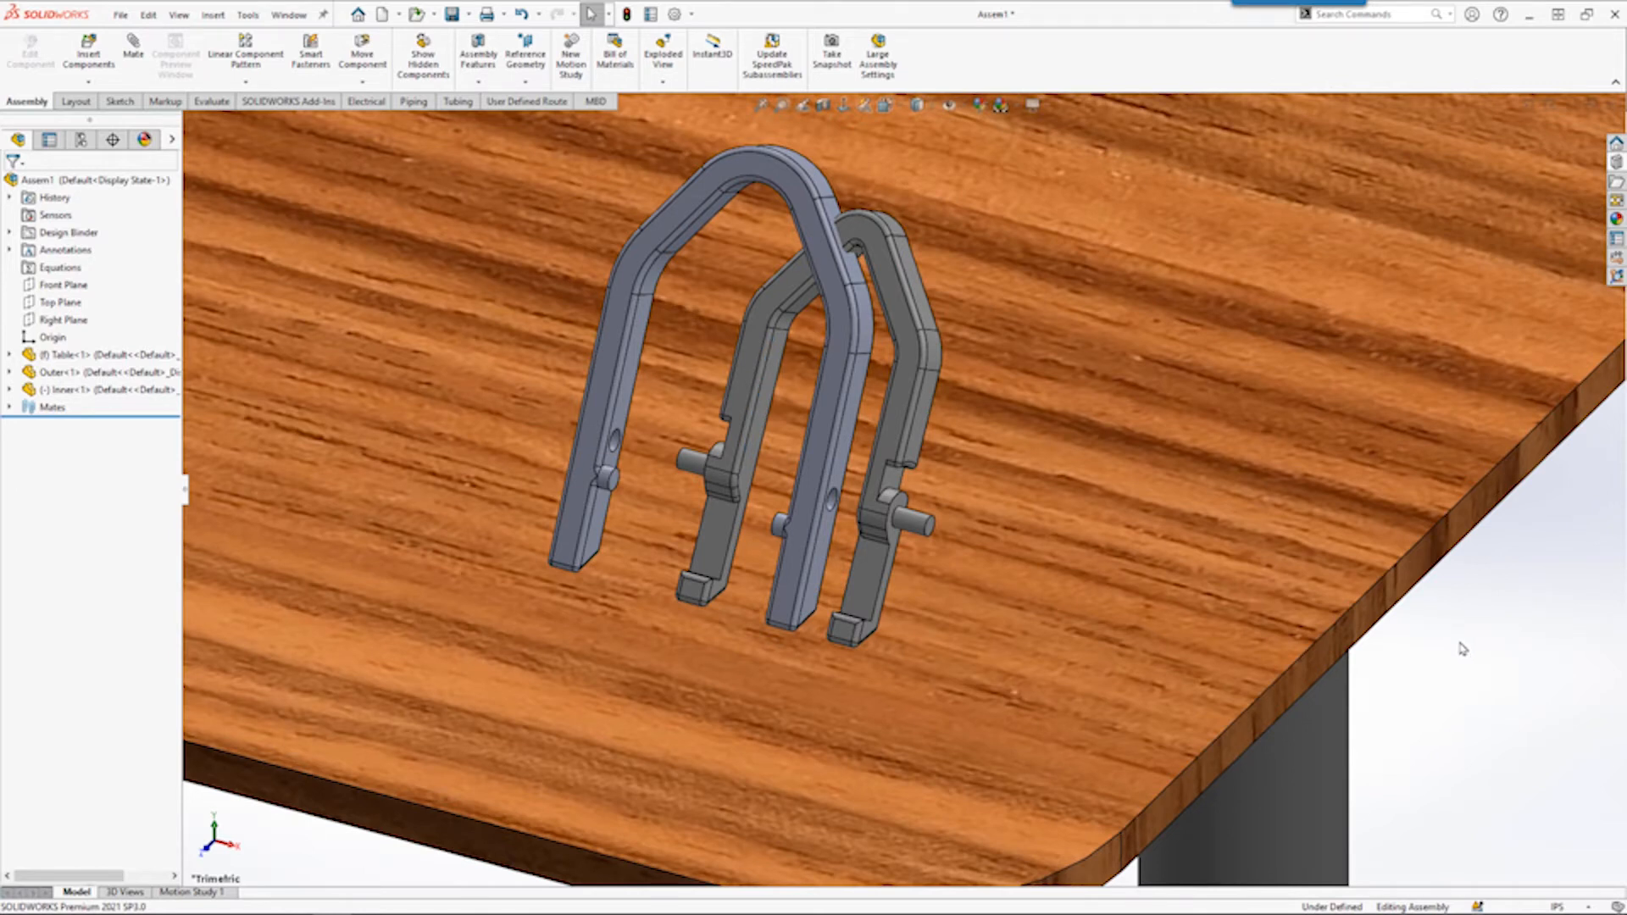
Add a width mate centering the two outer side faces of the Inner part's legs between the Outer part's two outer leg faces.
scroll(1286, 654, down, 2)
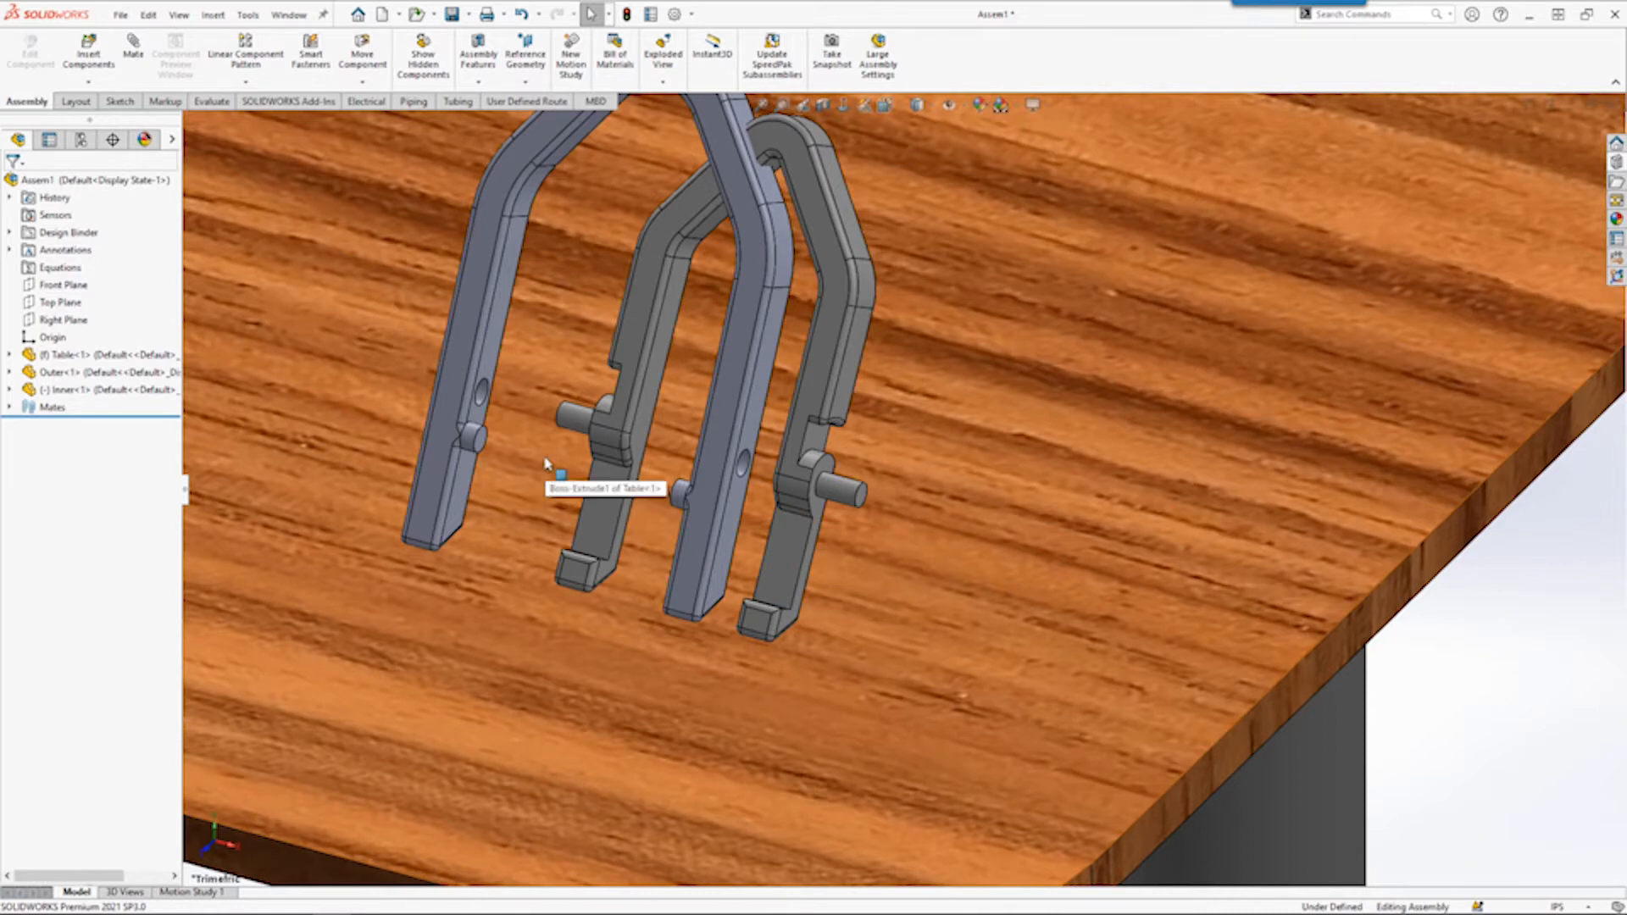
click(818, 511)
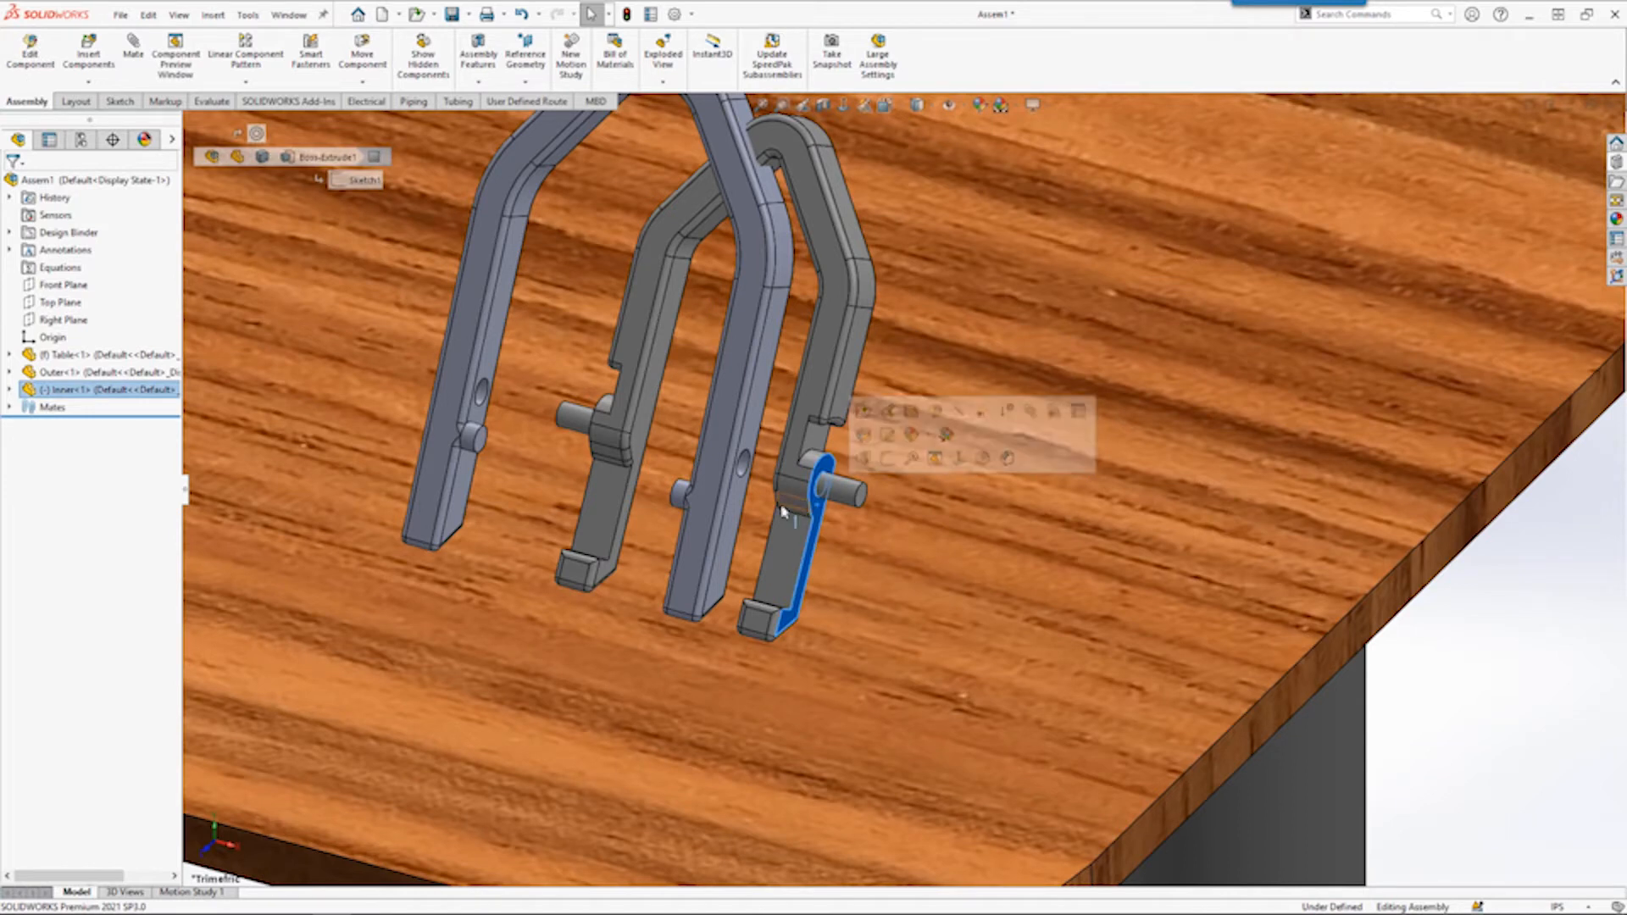
ctrl+click(735, 517)
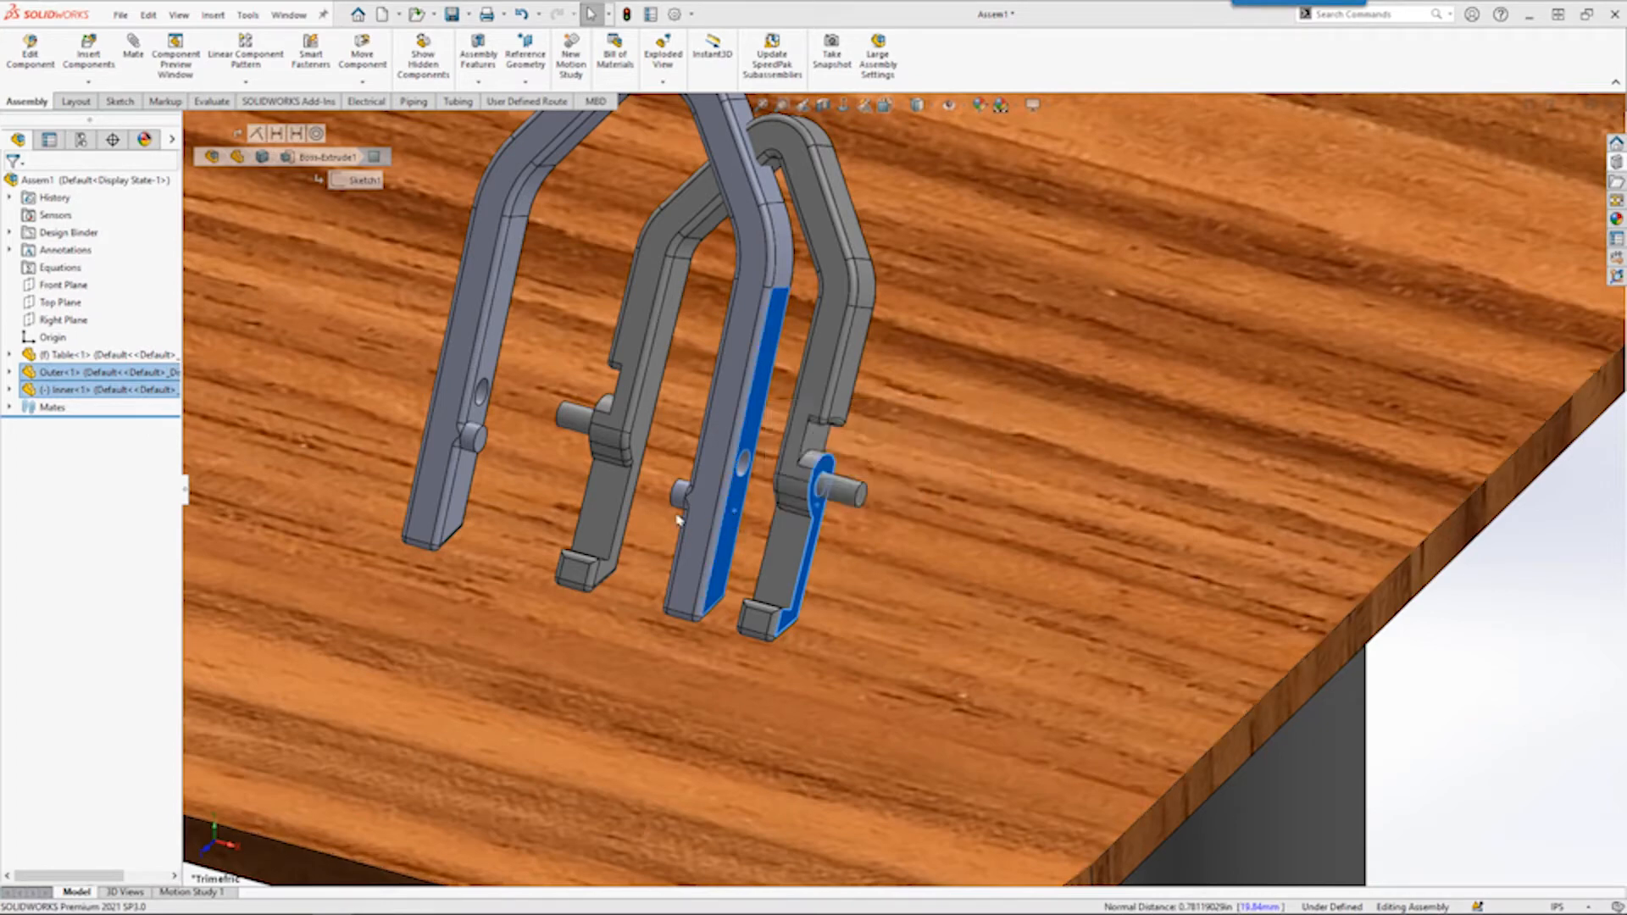
middle_drag(639, 527, 775, 568)
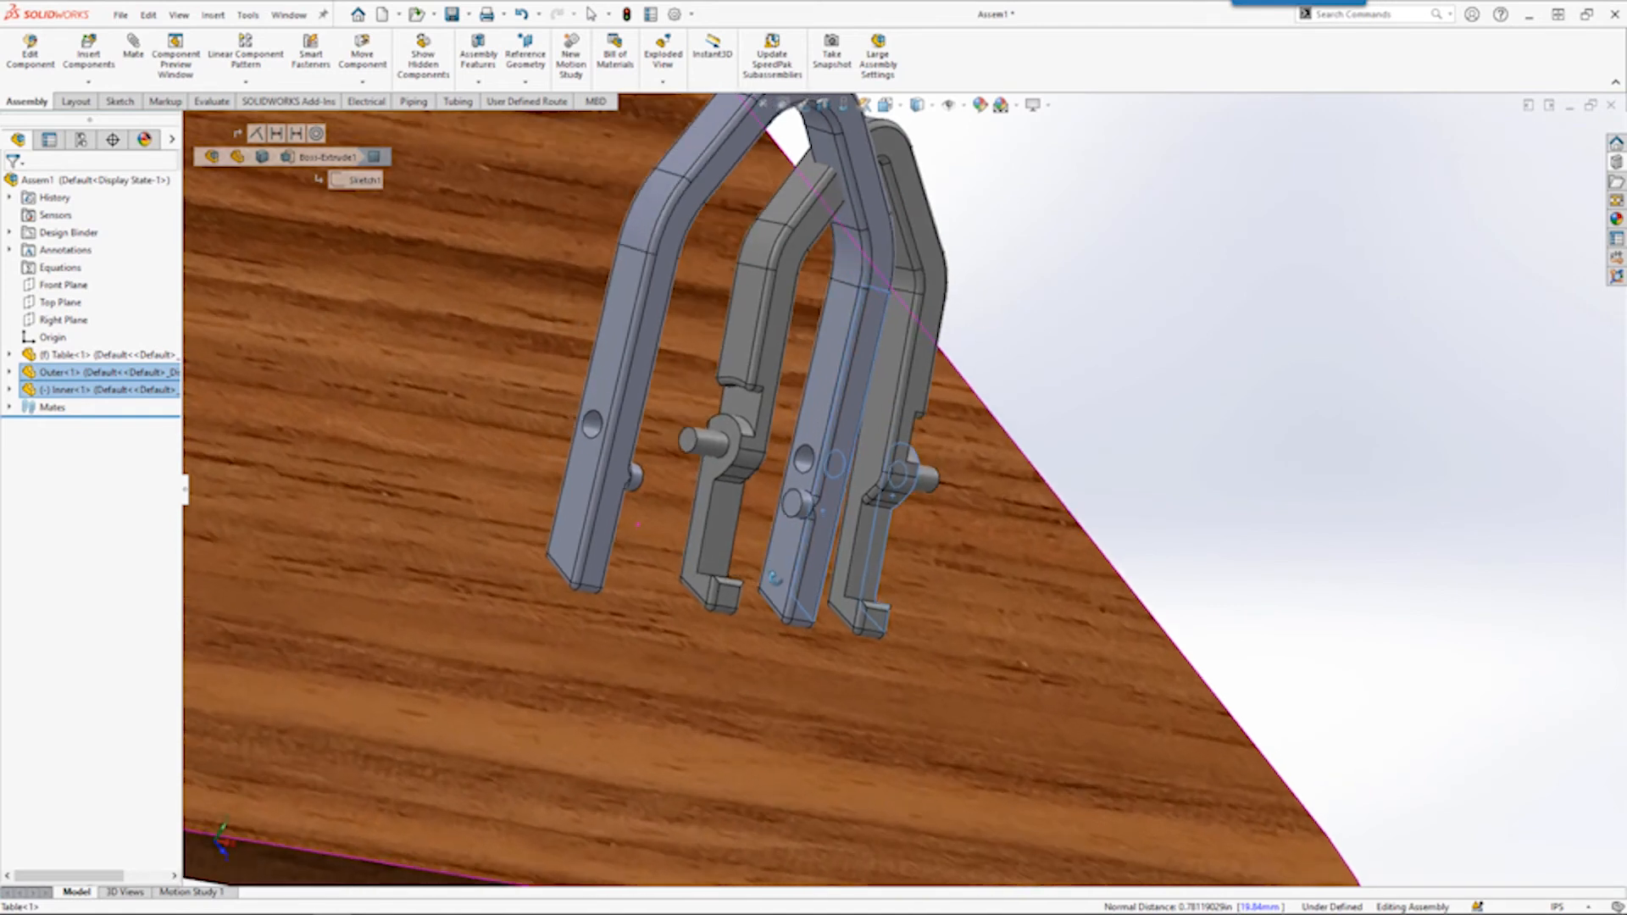
click(706, 496)
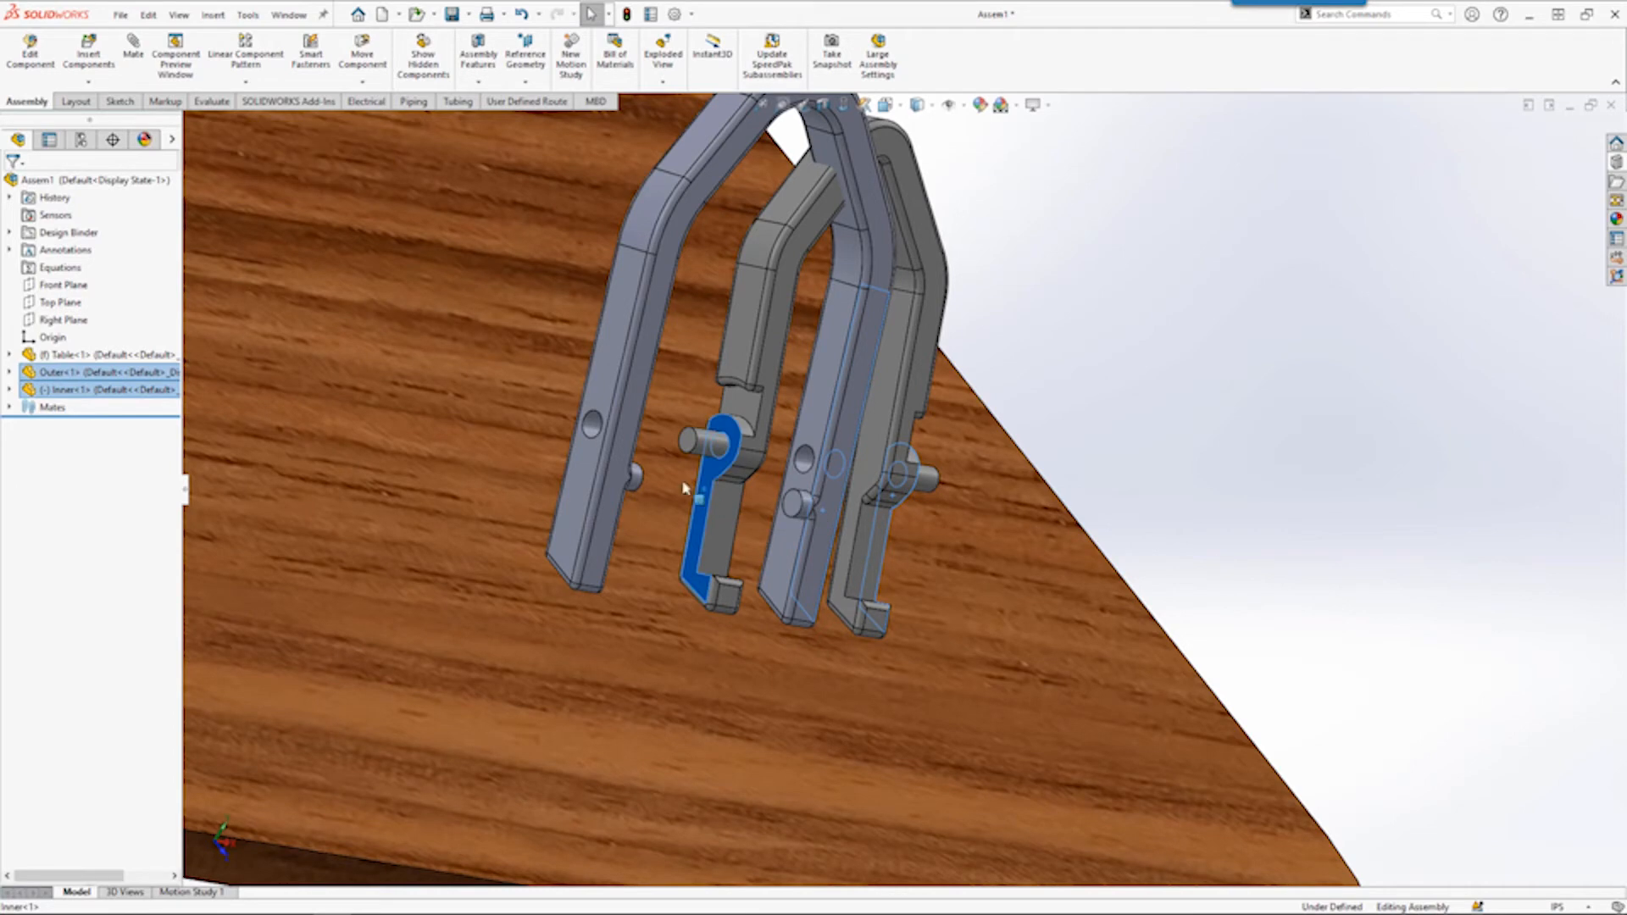
ctrl+click(579, 471)
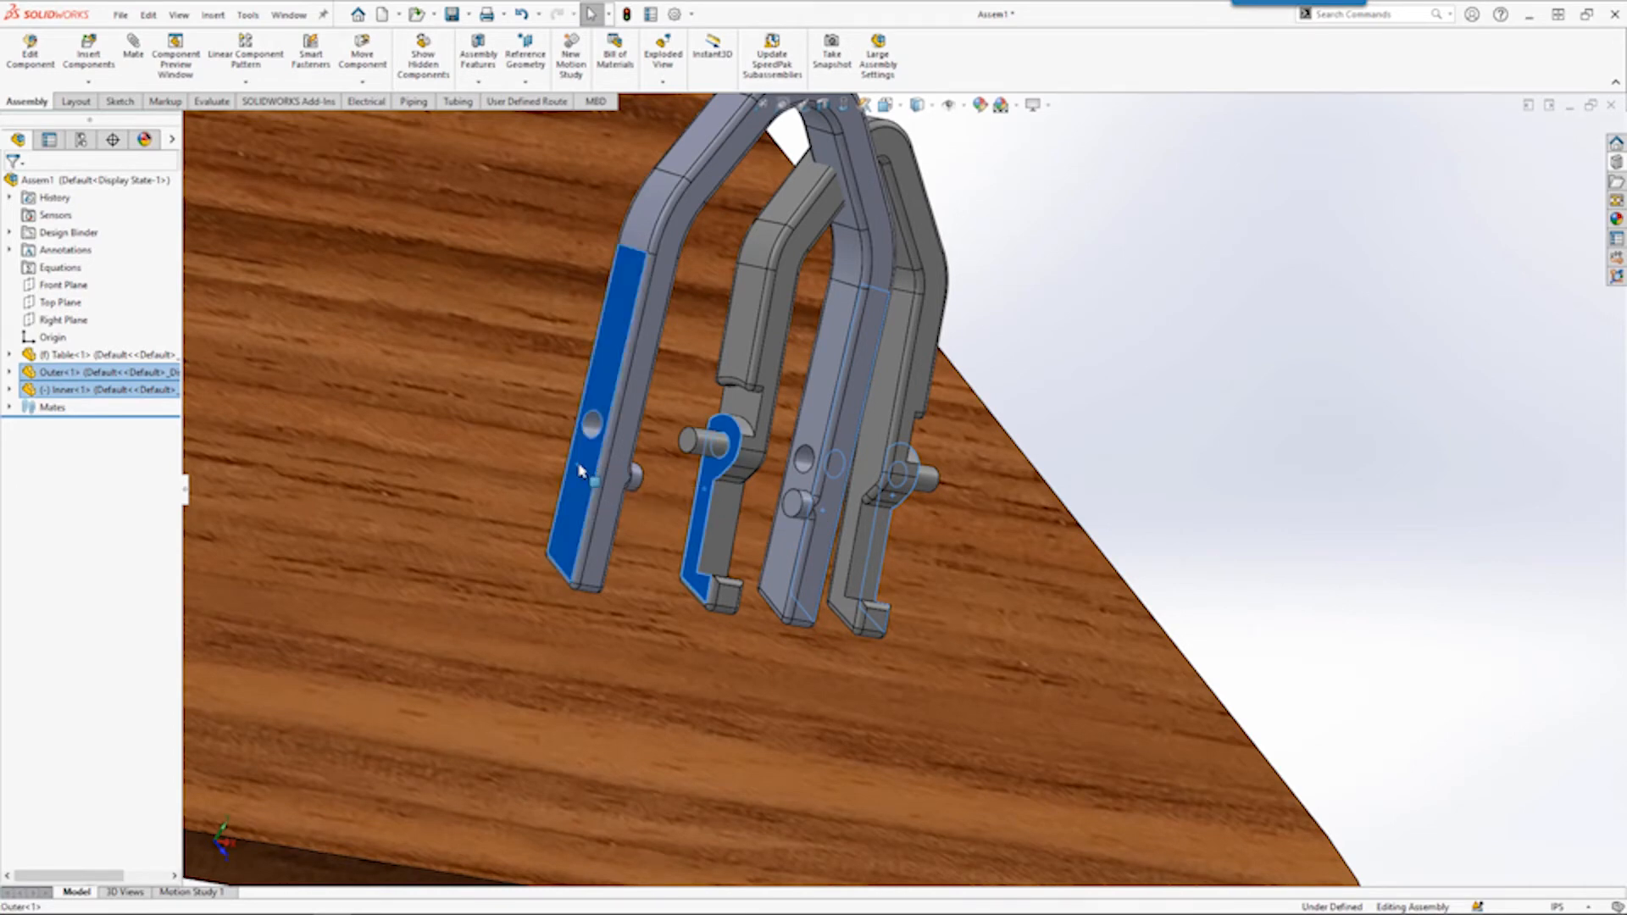
ctrl+click(580, 471)
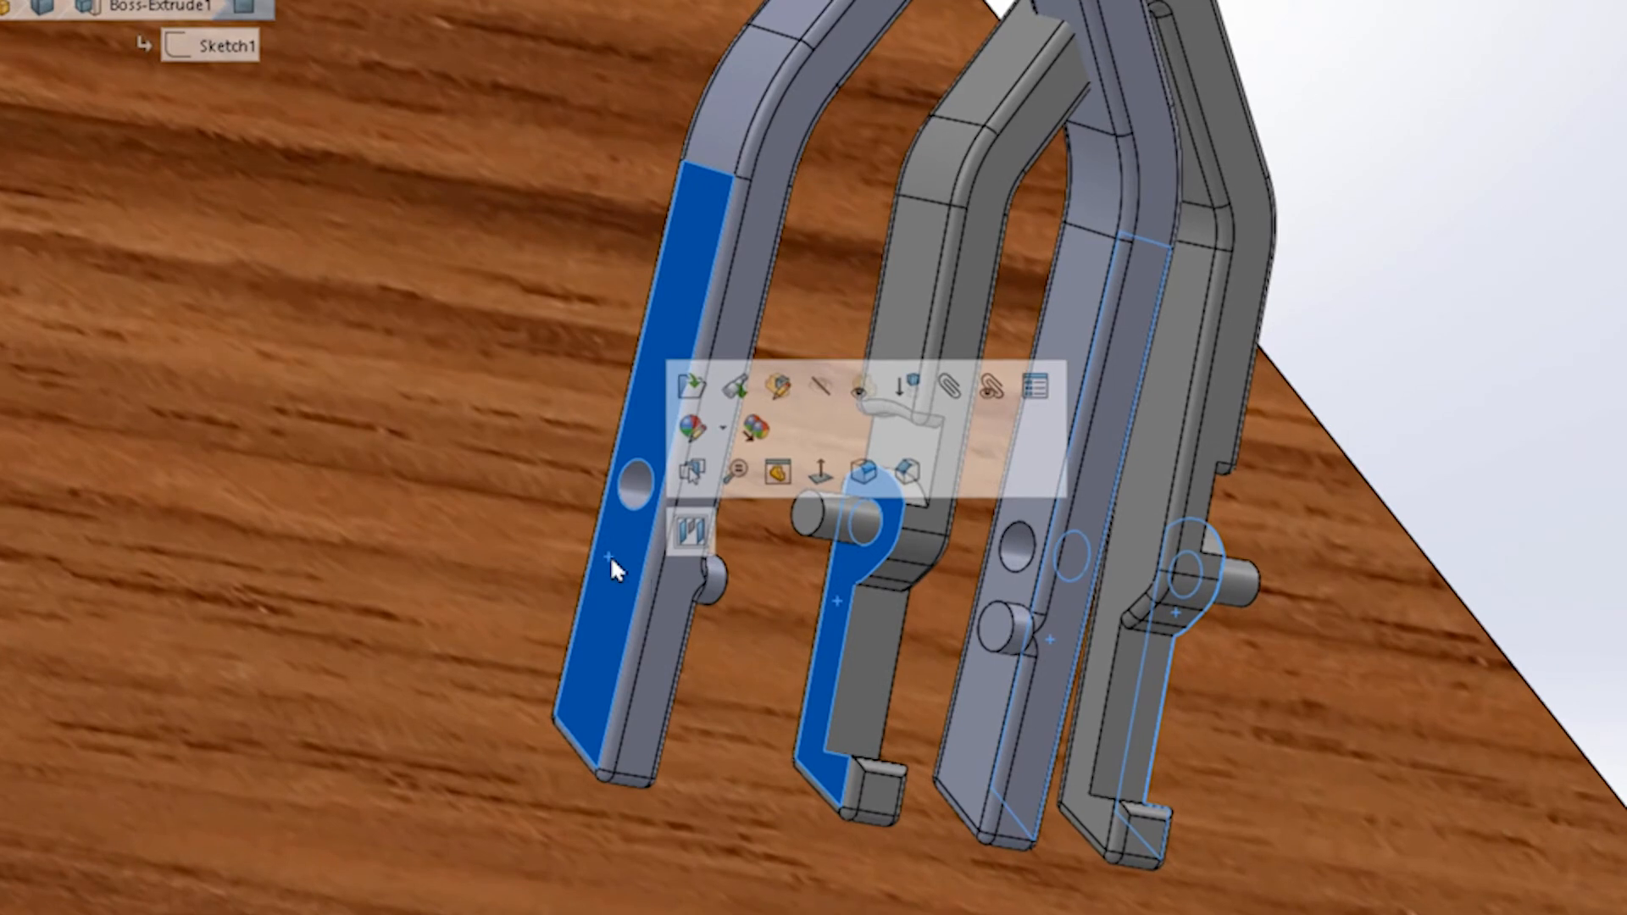
click(690, 532)
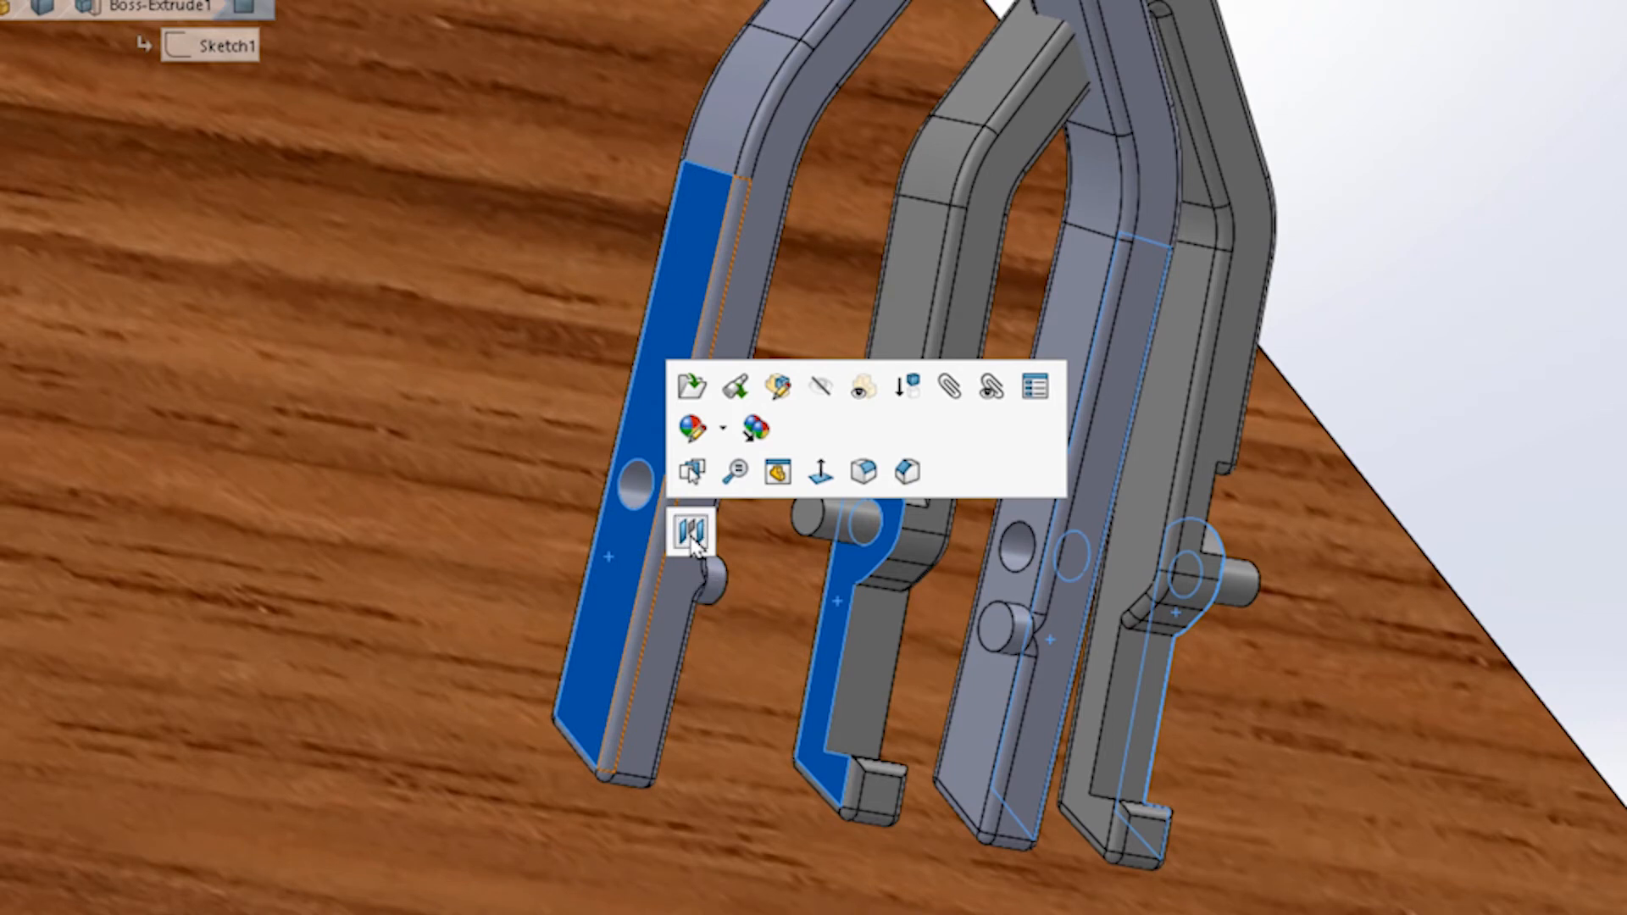
click(691, 532)
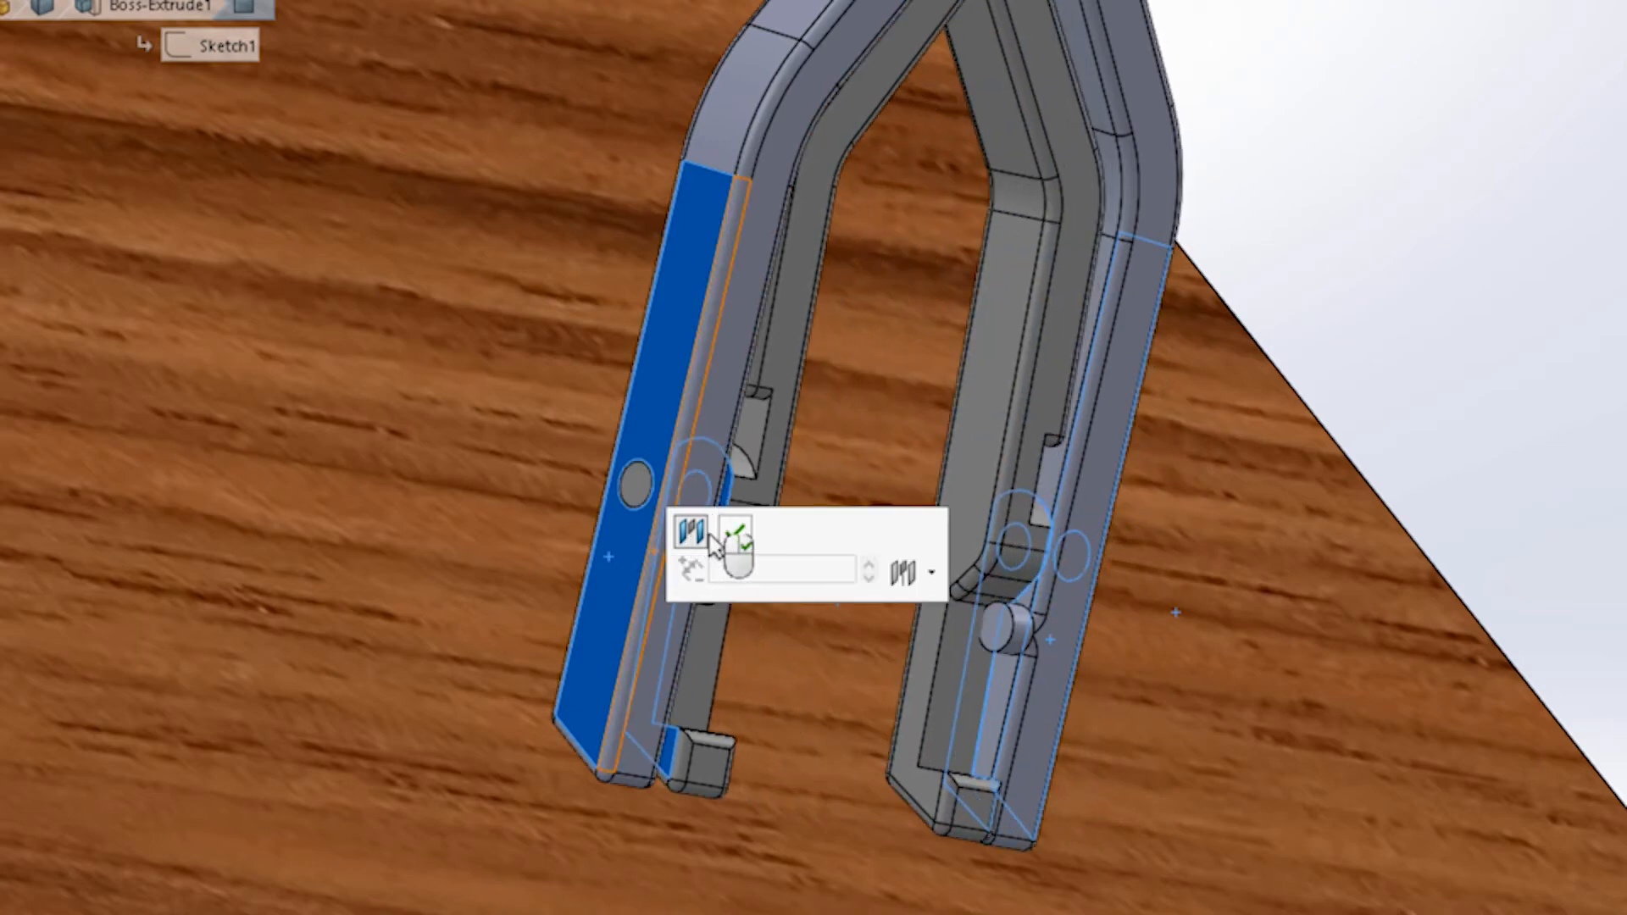
click(736, 535)
Swing the Inner part about its pins until it lies roughly horizontal between the Outer part's legs.
middle_drag(1187, 653, 1247, 450)
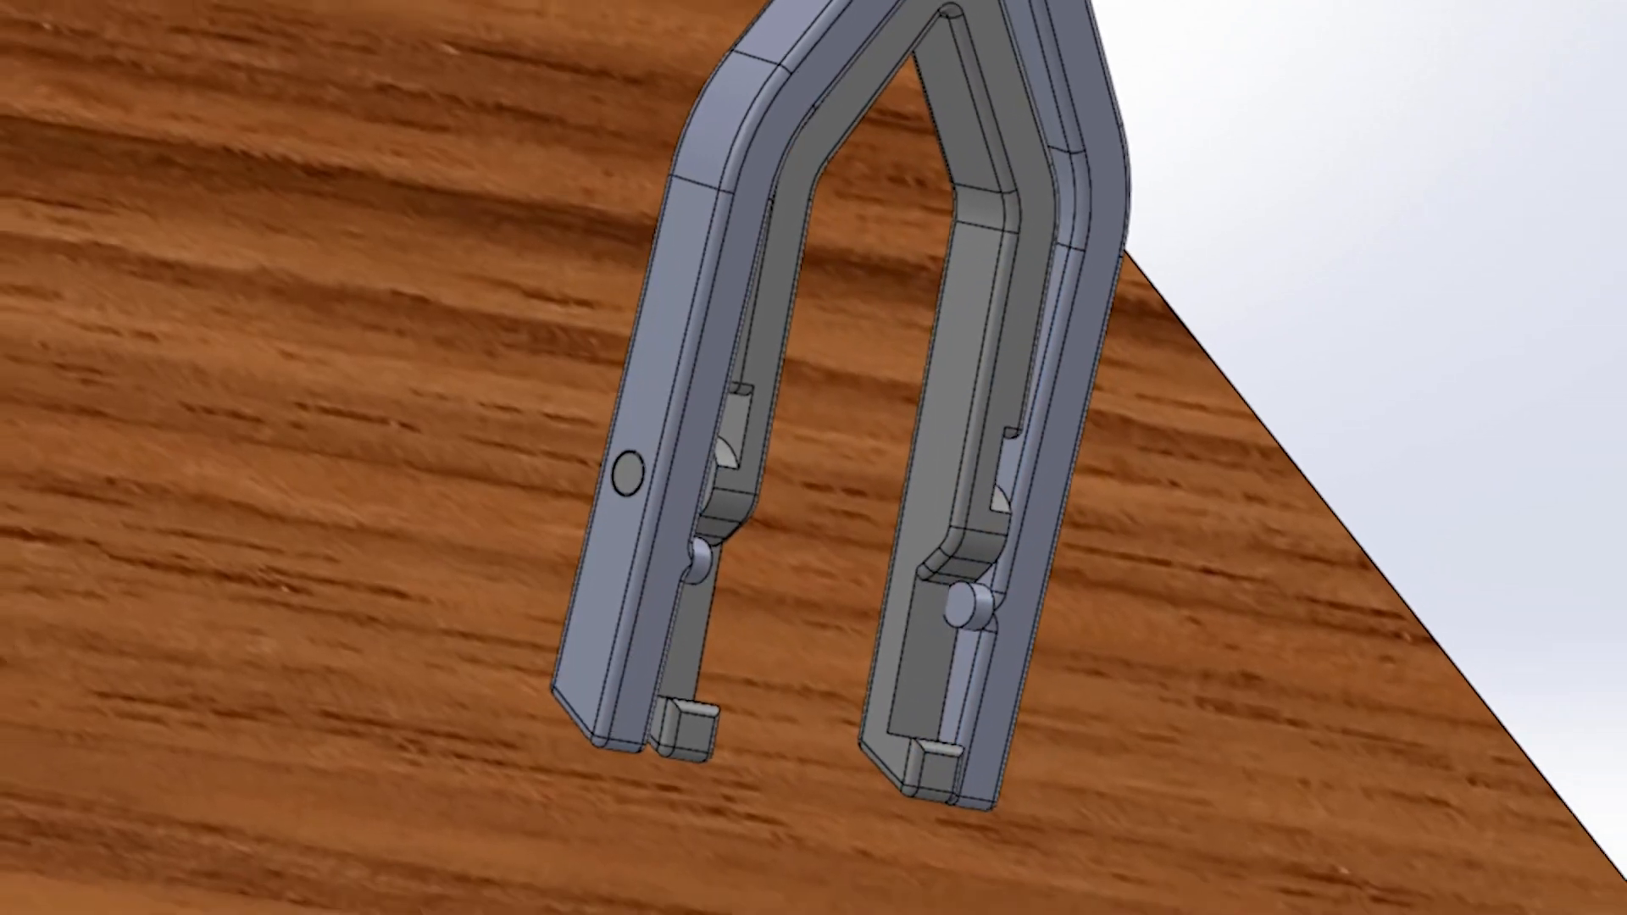
middle_drag(1164, 425, 764, 318)
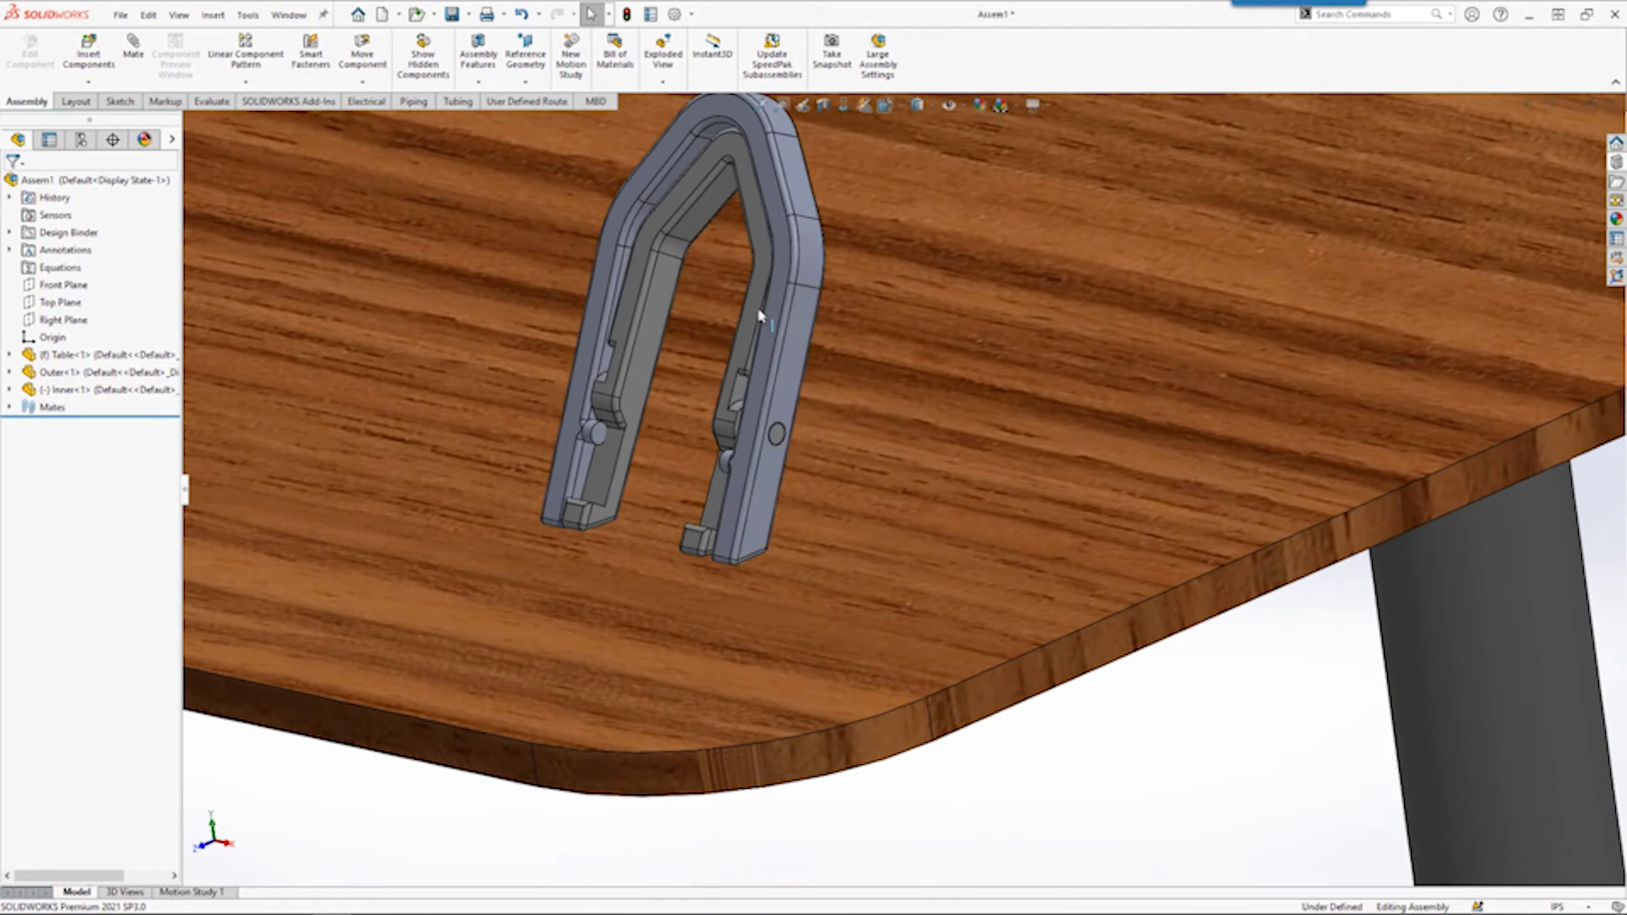
drag(765, 285, 937, 435)
key(Escape)
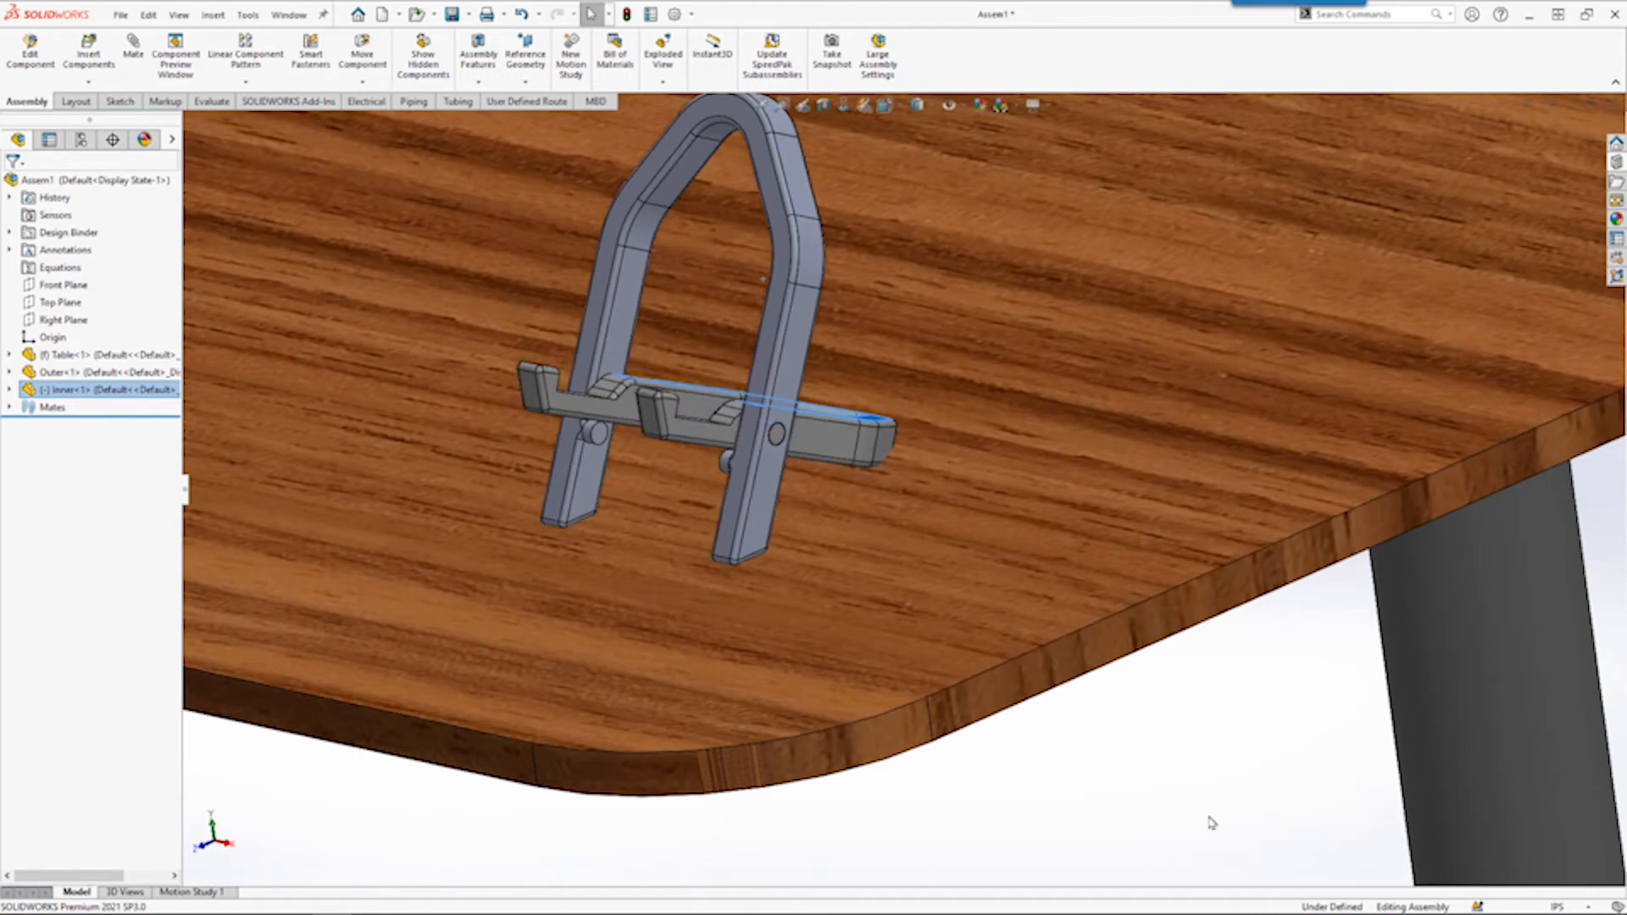
click(1212, 822)
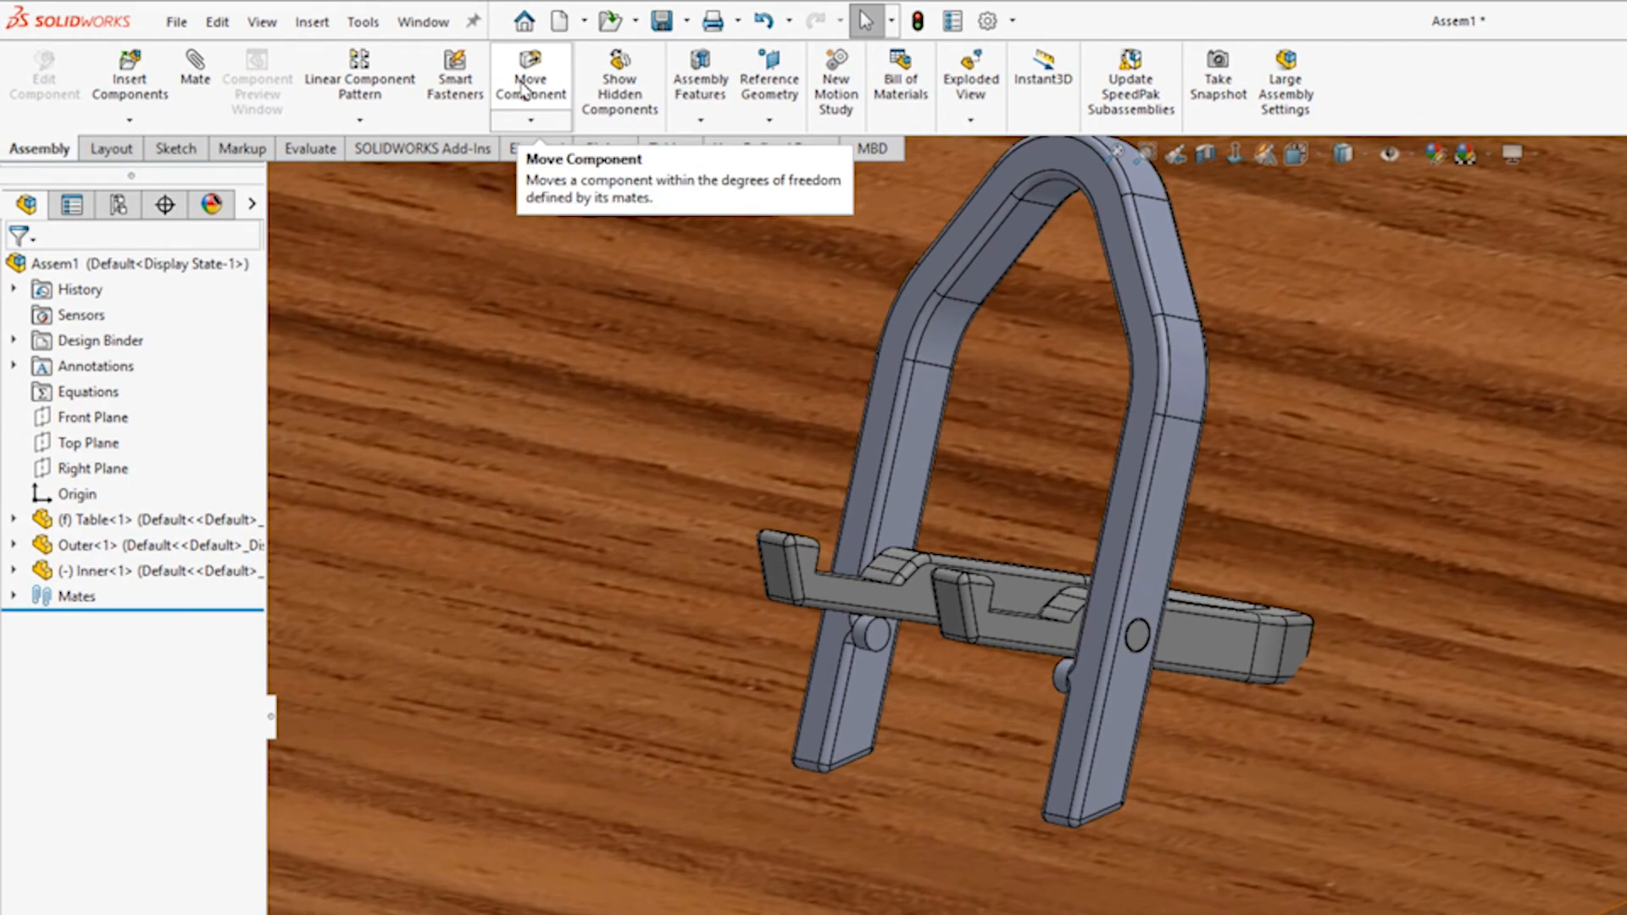
Start Move Component and swing the Inner part slightly about its pins using Free Drag and Standard Drag.
click(523, 87)
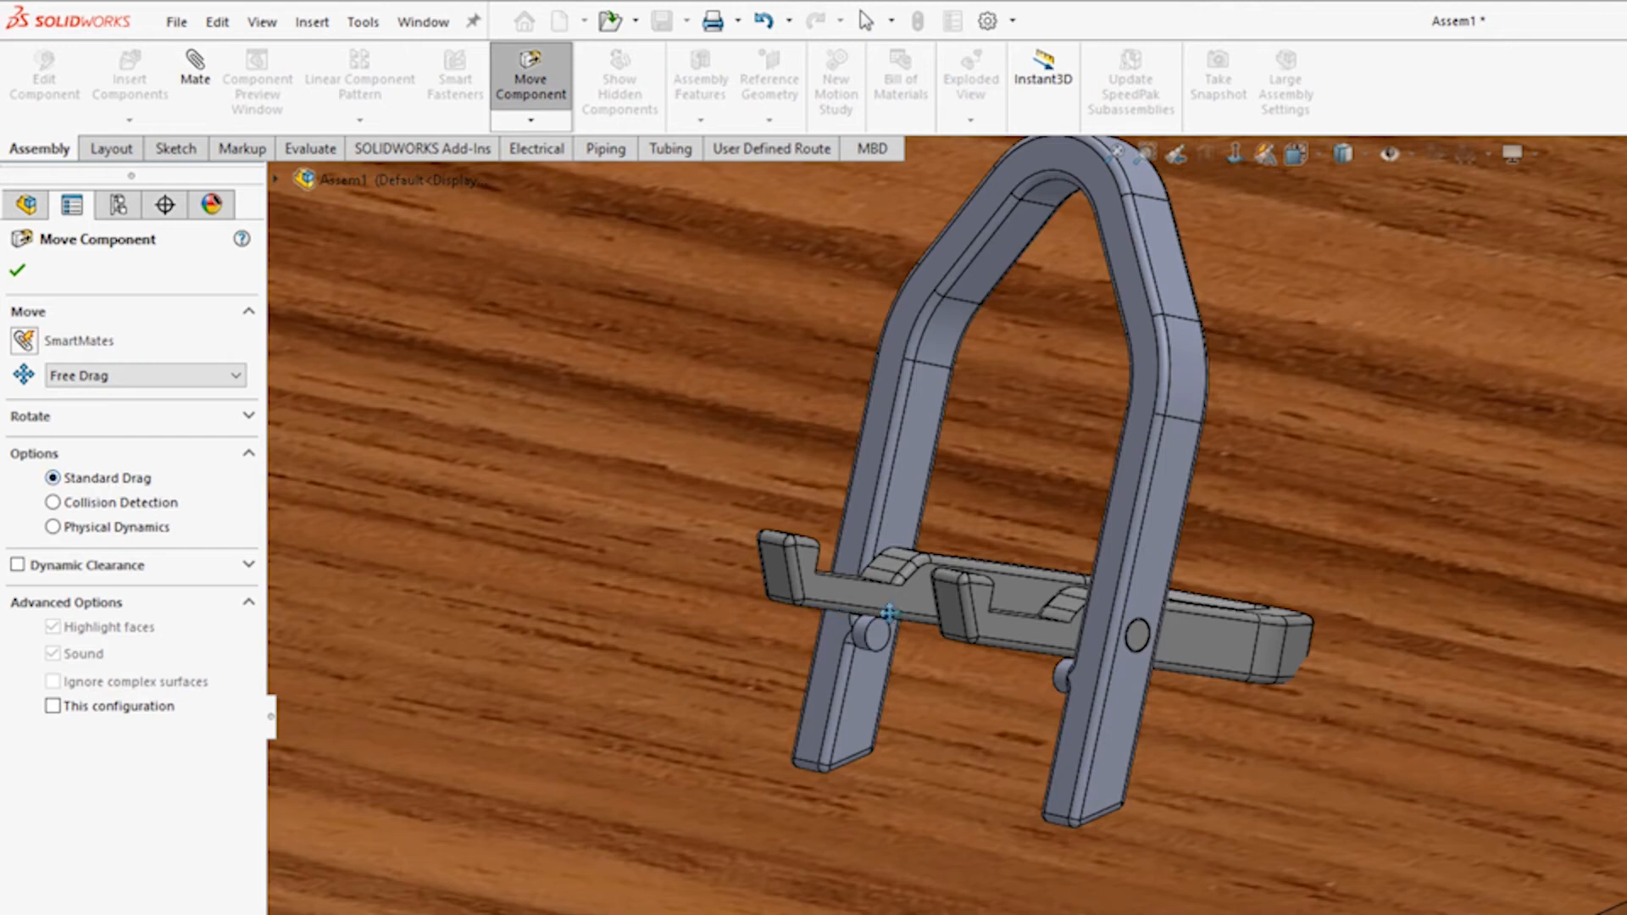
drag(844, 585, 838, 661)
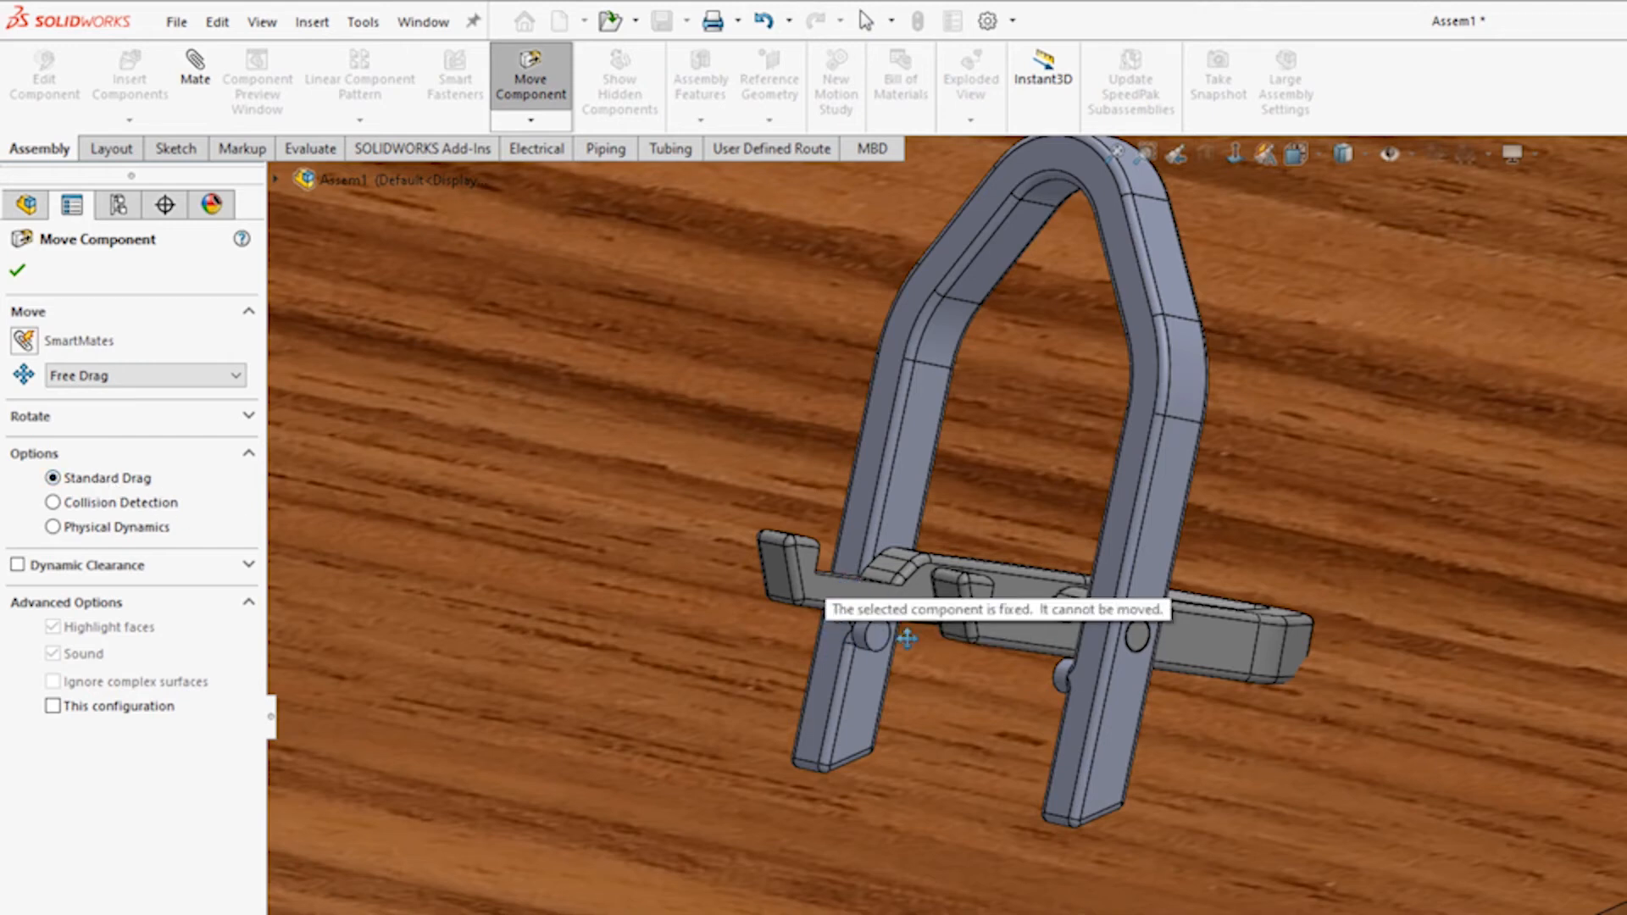
drag(1005, 618, 952, 627)
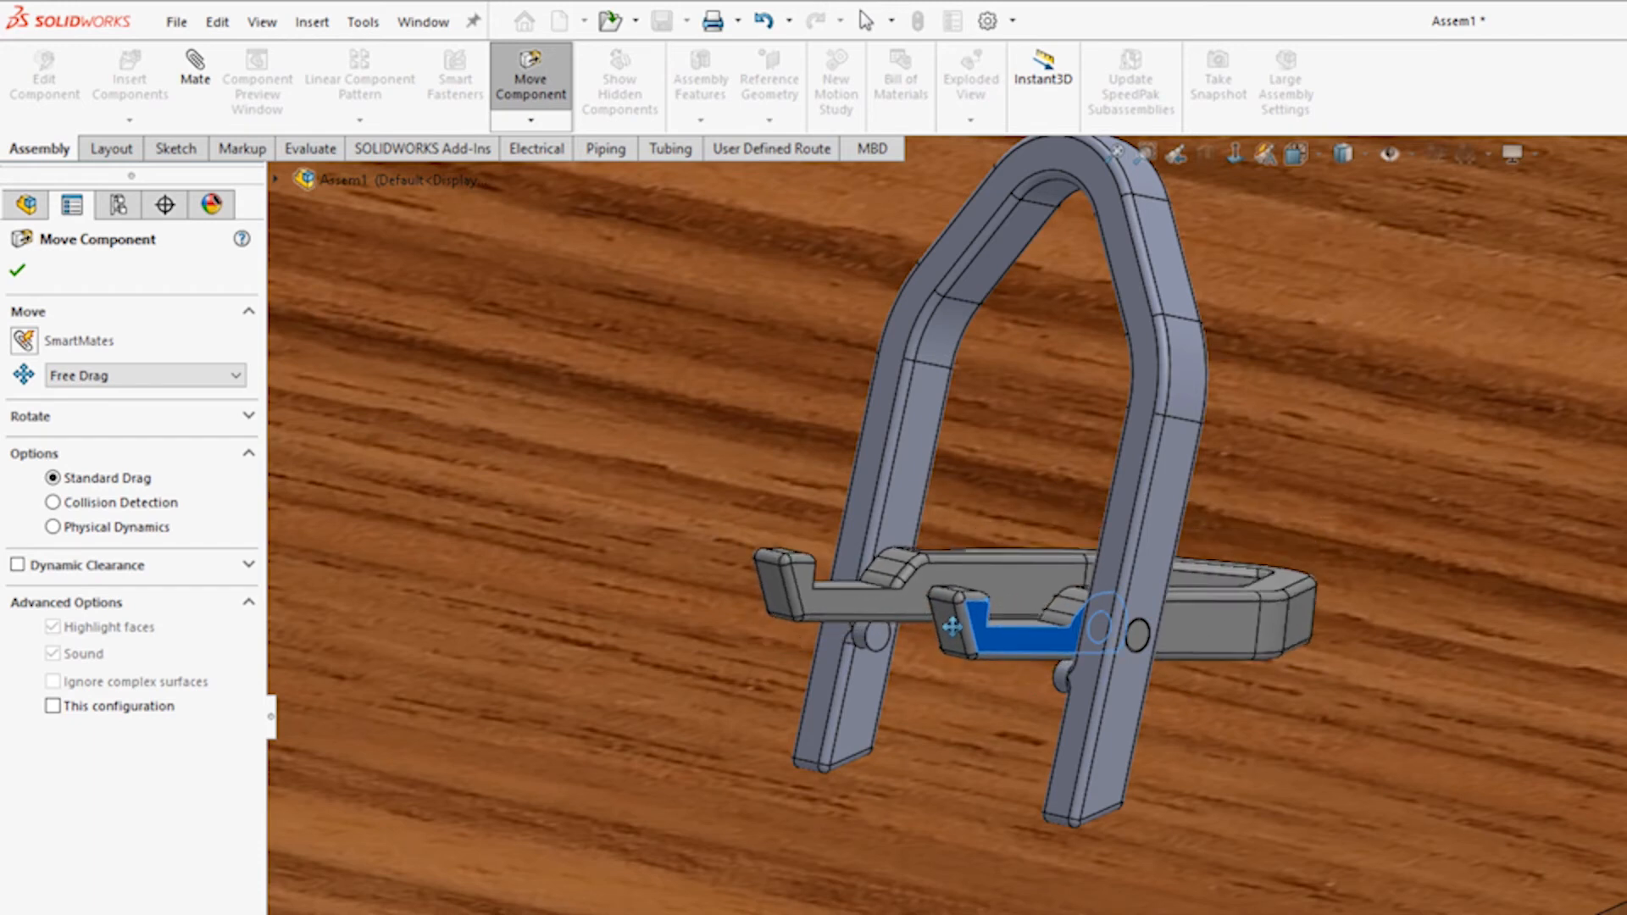
Enable Collision Detection between all components and try dragging the Inner part with Stop at collision active.
click(53, 503)
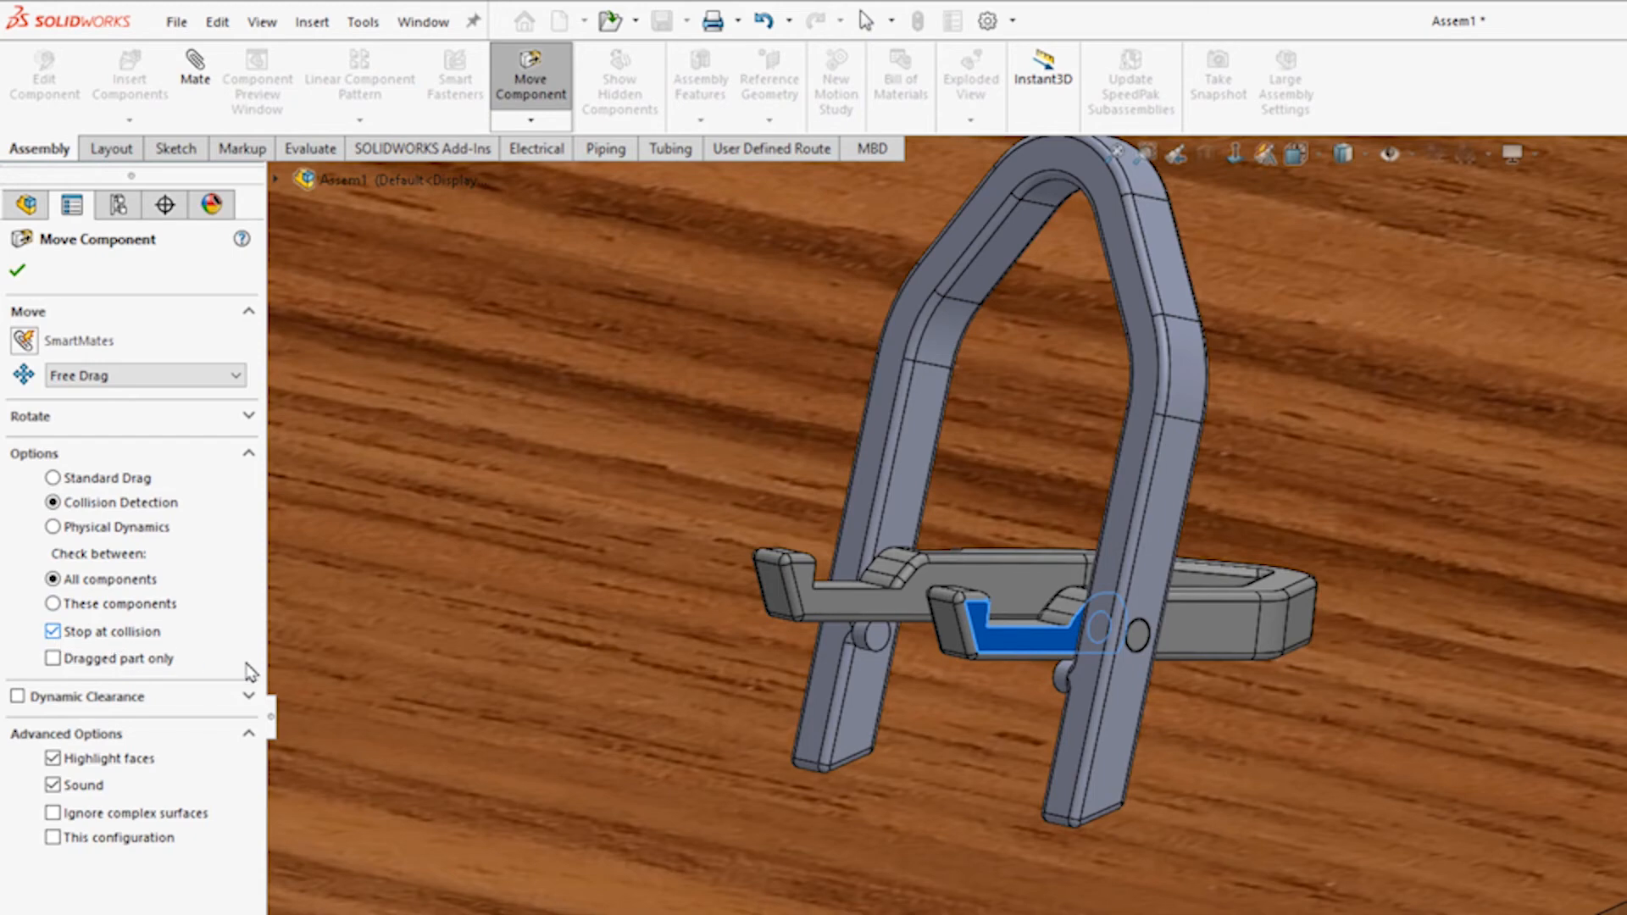
middle_drag(1123, 715, 1200, 642)
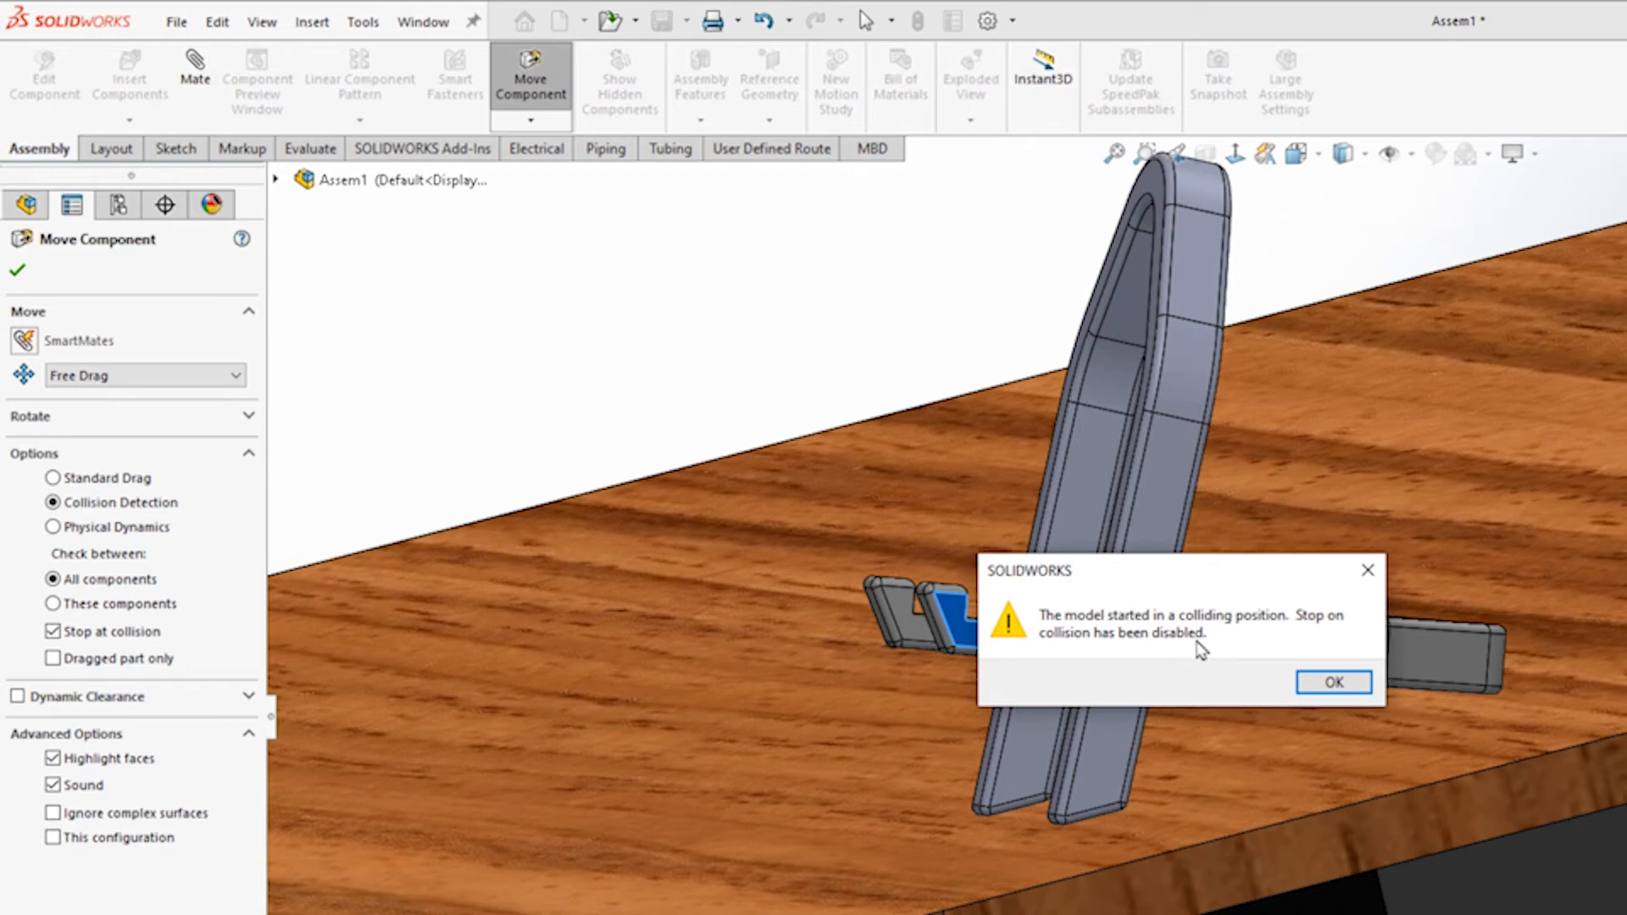
click(1328, 683)
mouse_move(1278, 634)
mouse_down()
mouse_move(1290, 570)
mouse_move(1289, 661)
mouse_move(1284, 500)
mouse_move(1279, 638)
mouse_up()
Swing the Inner part against the Outer part's support pegs to check for collisions, and finish moving the component.
scroll(856, 653, down, 3)
middle_drag(992, 652, 1121, 583)
drag(1097, 584, 1085, 595)
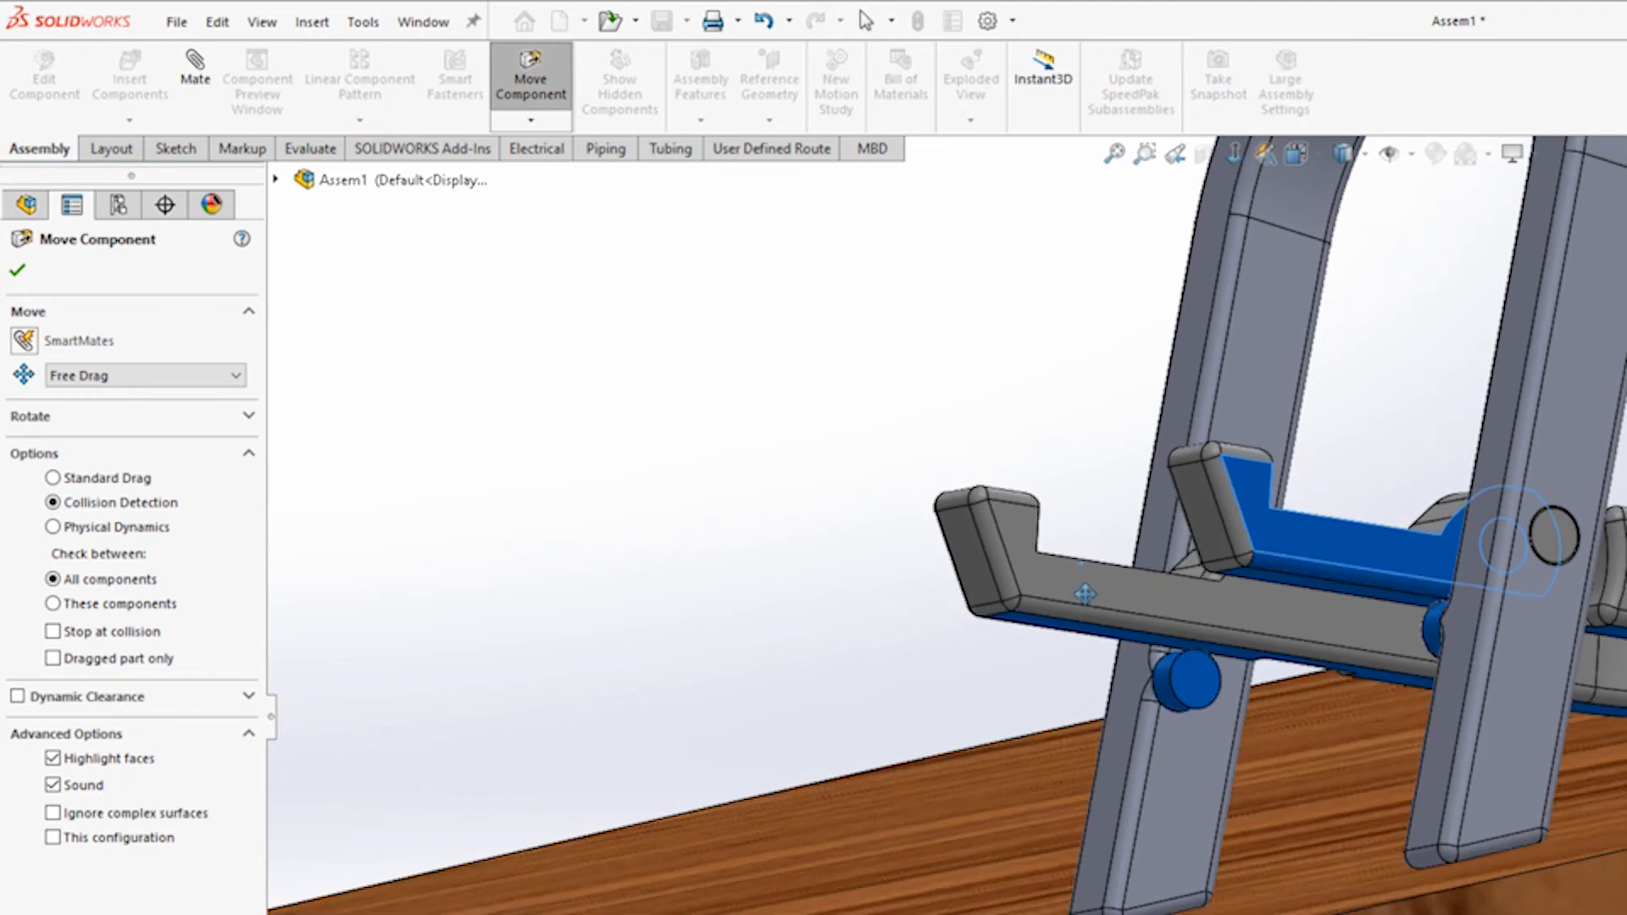
middle_drag(1085, 595, 1396, 678)
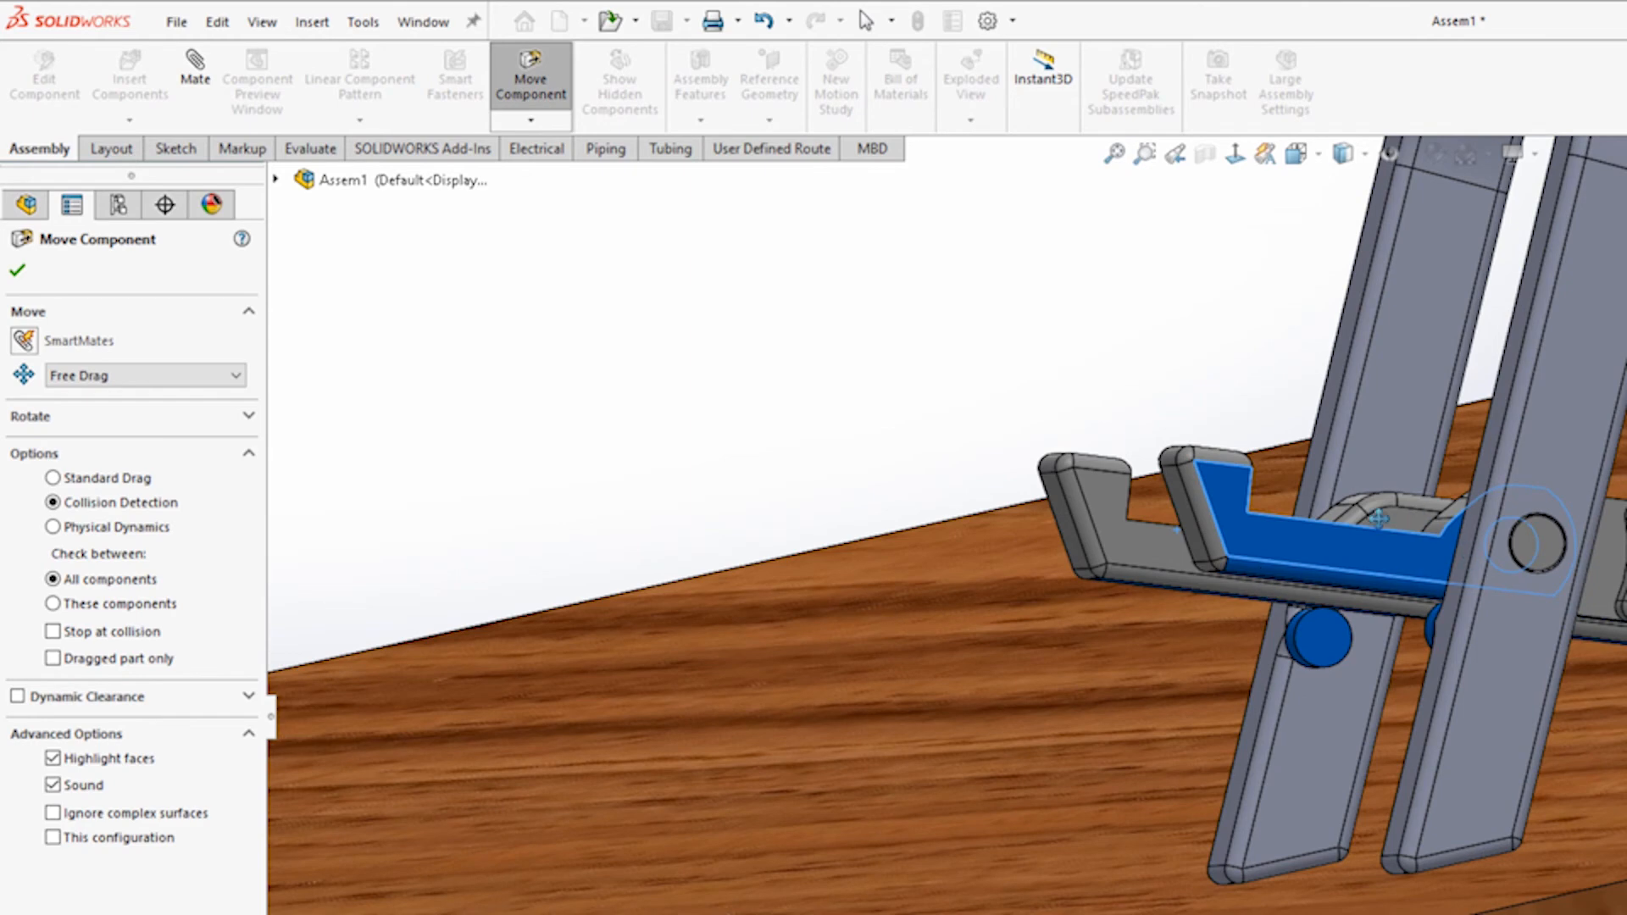
drag(1246, 526, 1260, 563)
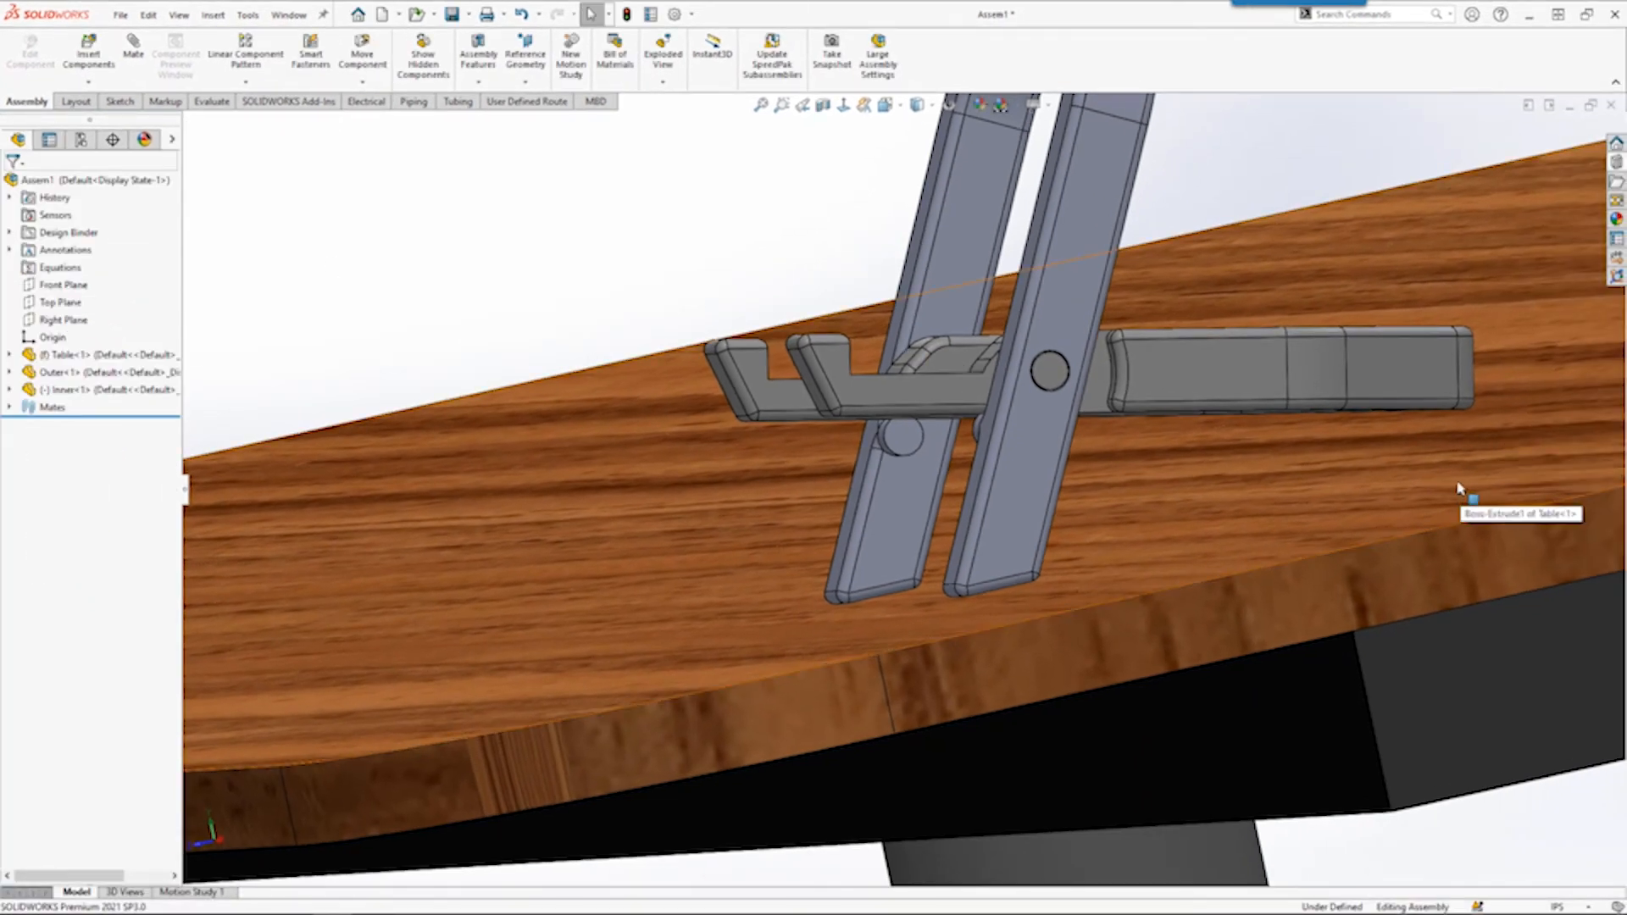
Add a tangent mate between the tabletop's upper face and the lower fillet at the Inner part's rear end.
middle_drag(1460, 482, 1329, 485)
click(1414, 480)
scroll(1329, 484, down, 5)
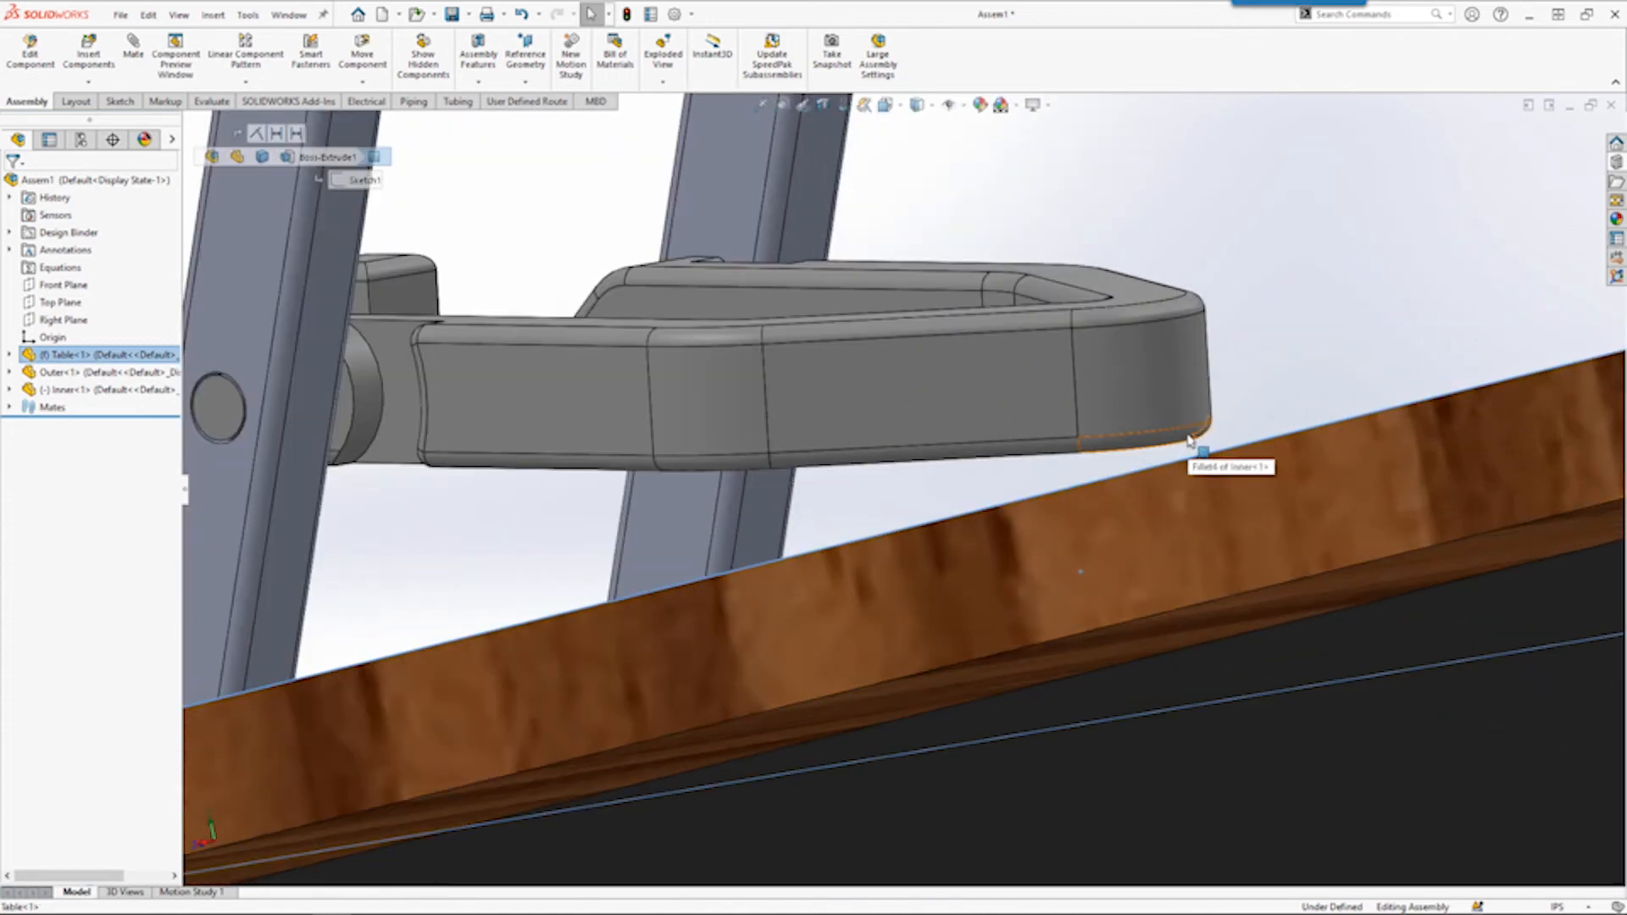
ctrl+click(1191, 441)
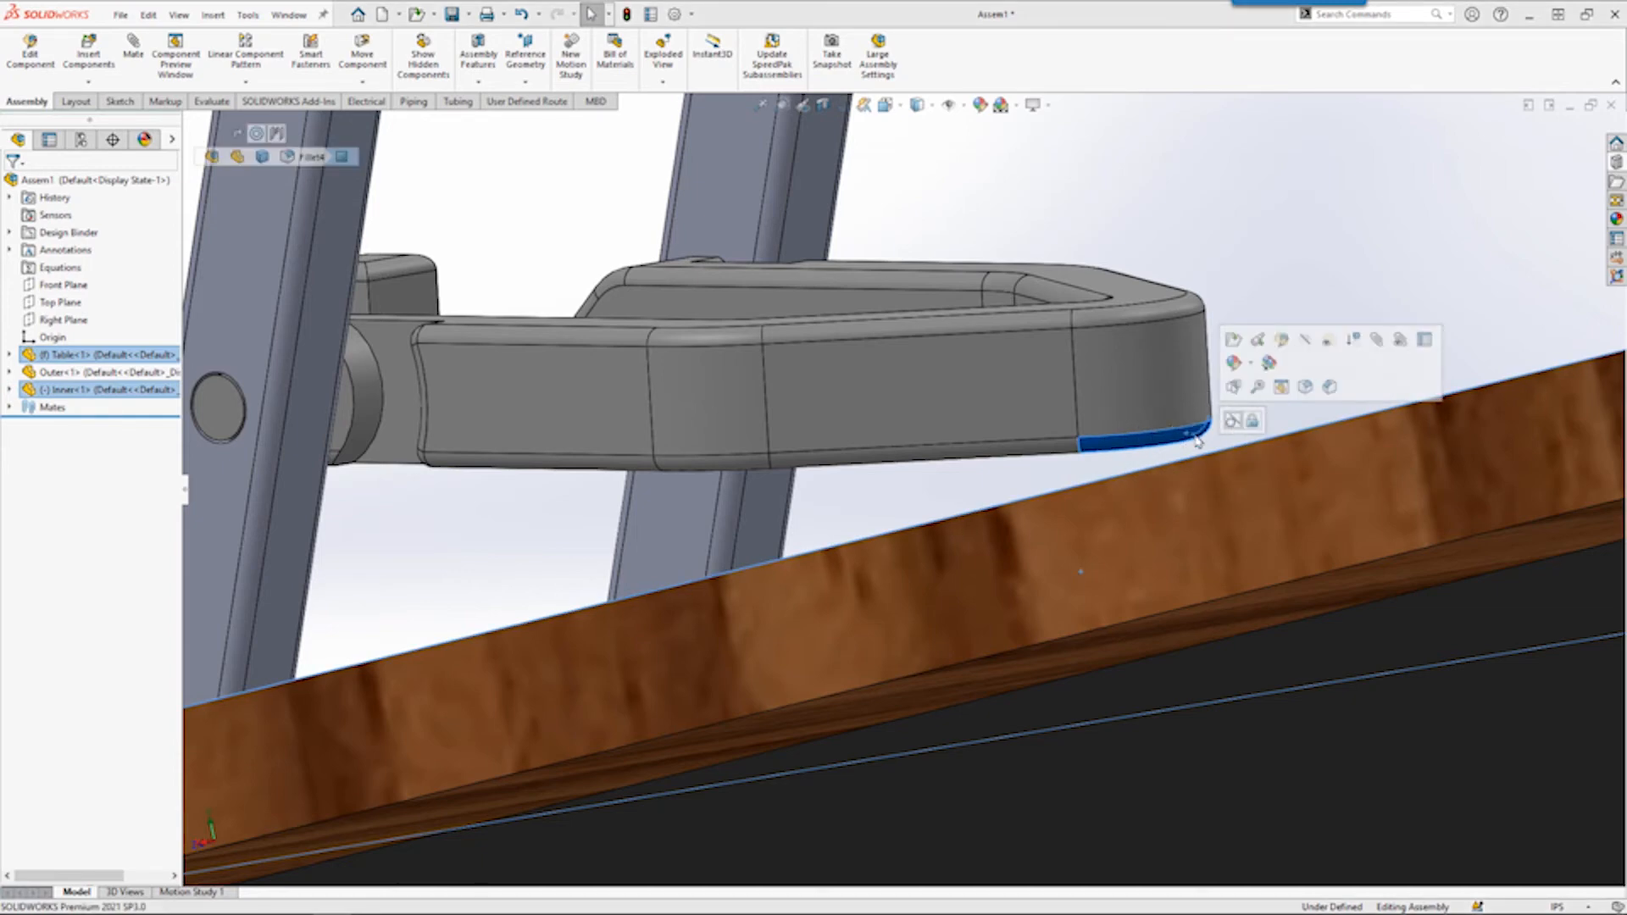
click(1233, 424)
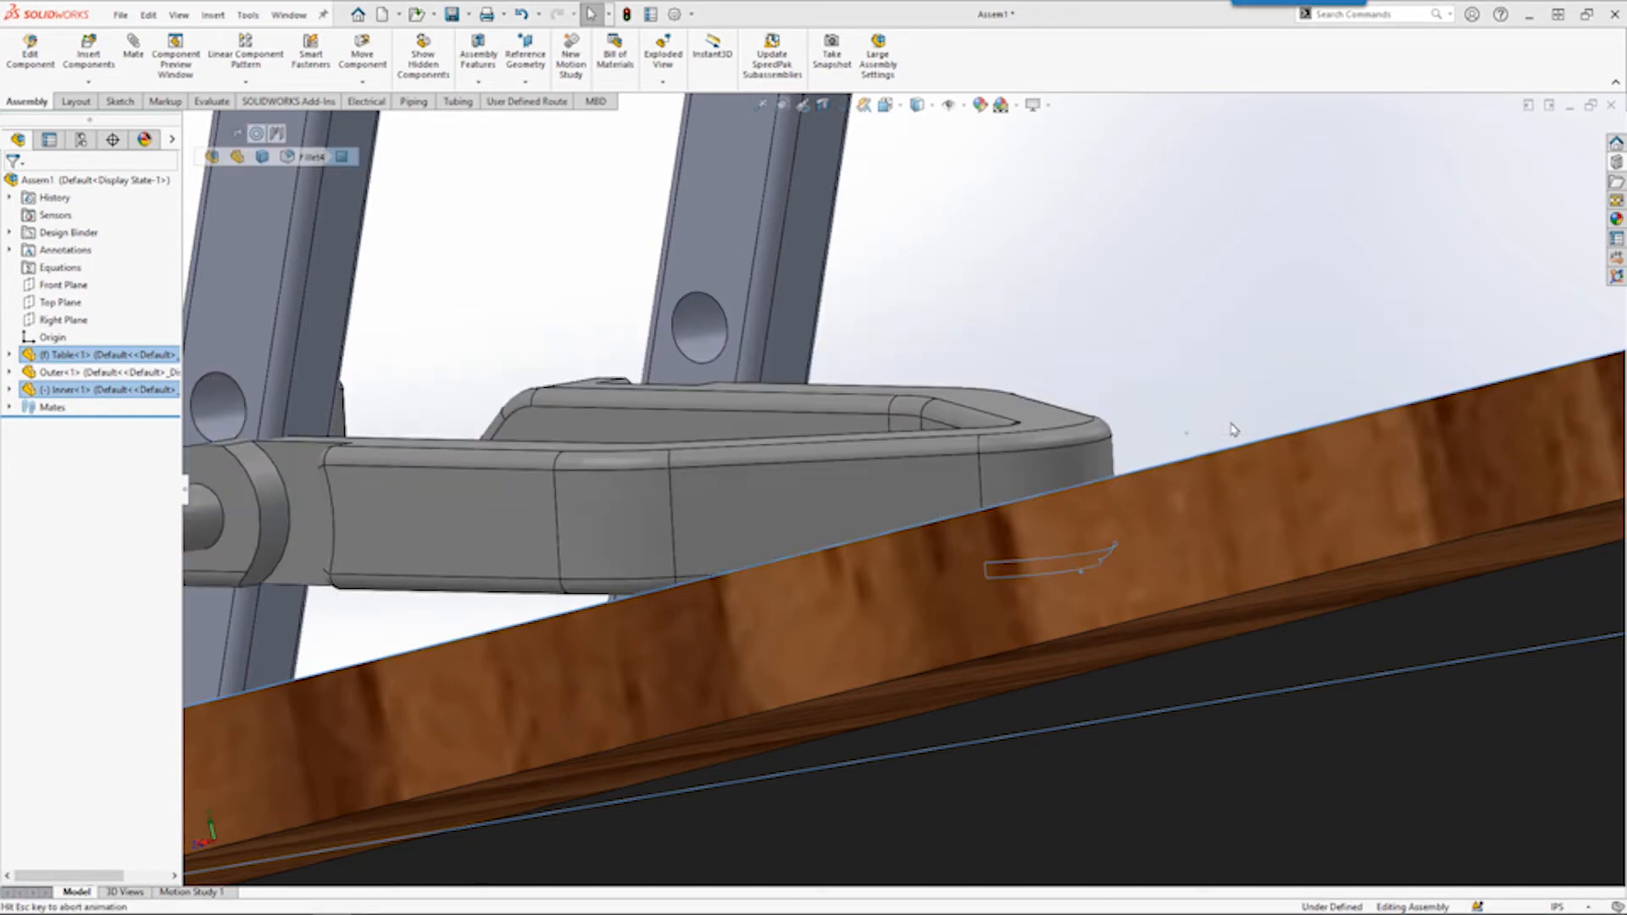
Insert the iPhone 12 part and place it in free space above the table beside the stand.
scroll(992, 390, down, 2)
middle_drag(992, 392, 1121, 400)
scroll(1121, 402, up, 4)
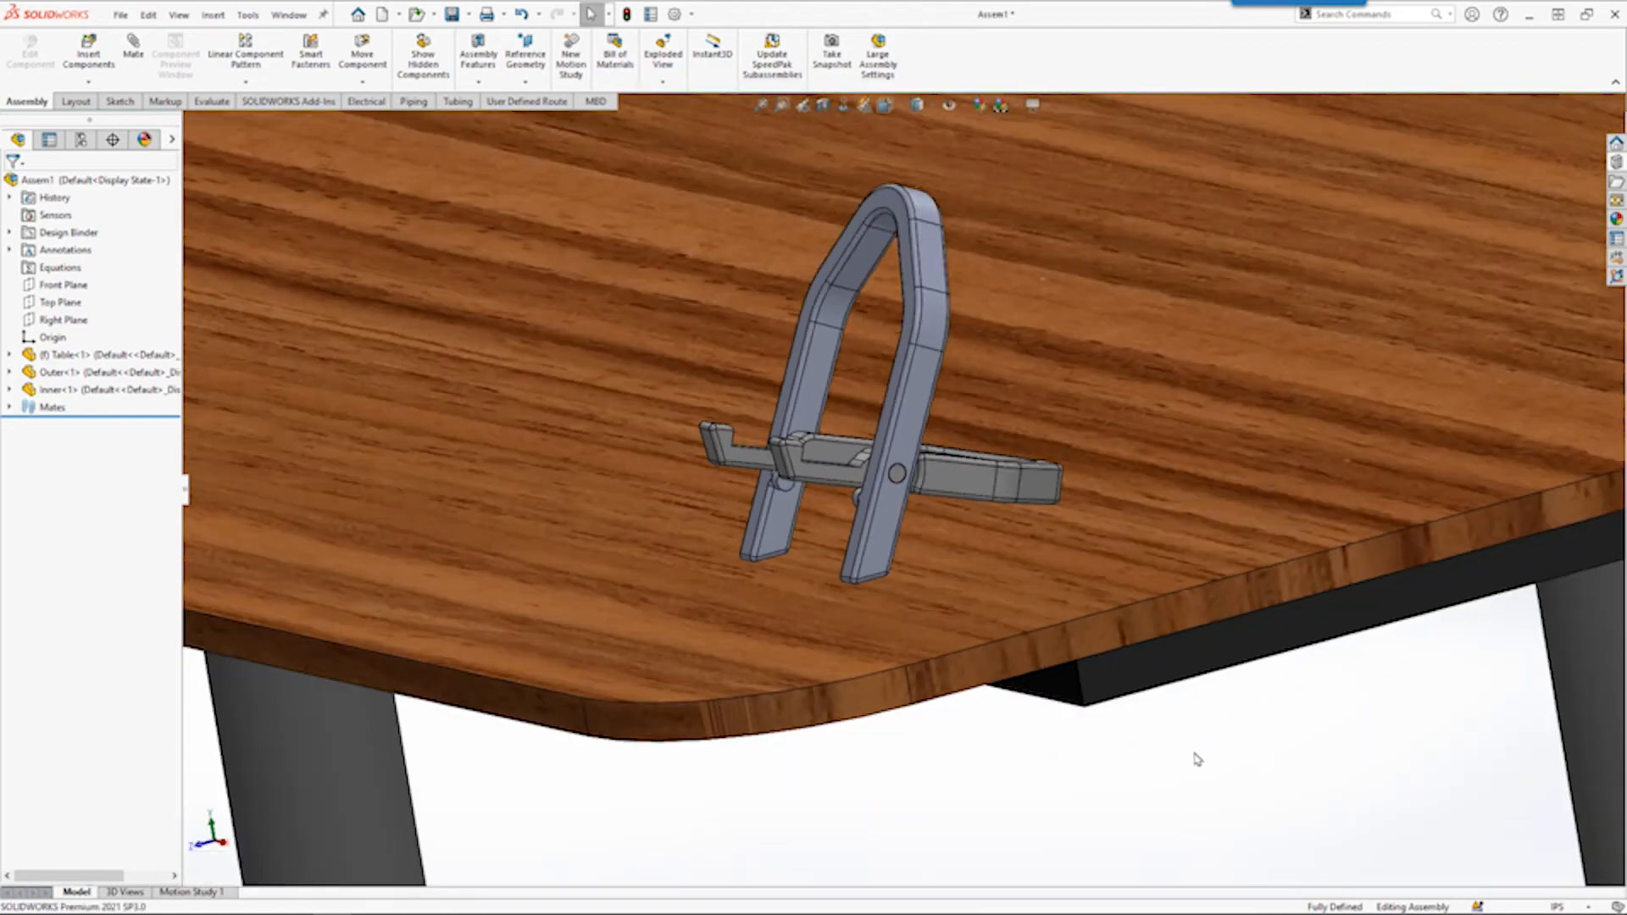
middle_drag(1144, 708, 1196, 743)
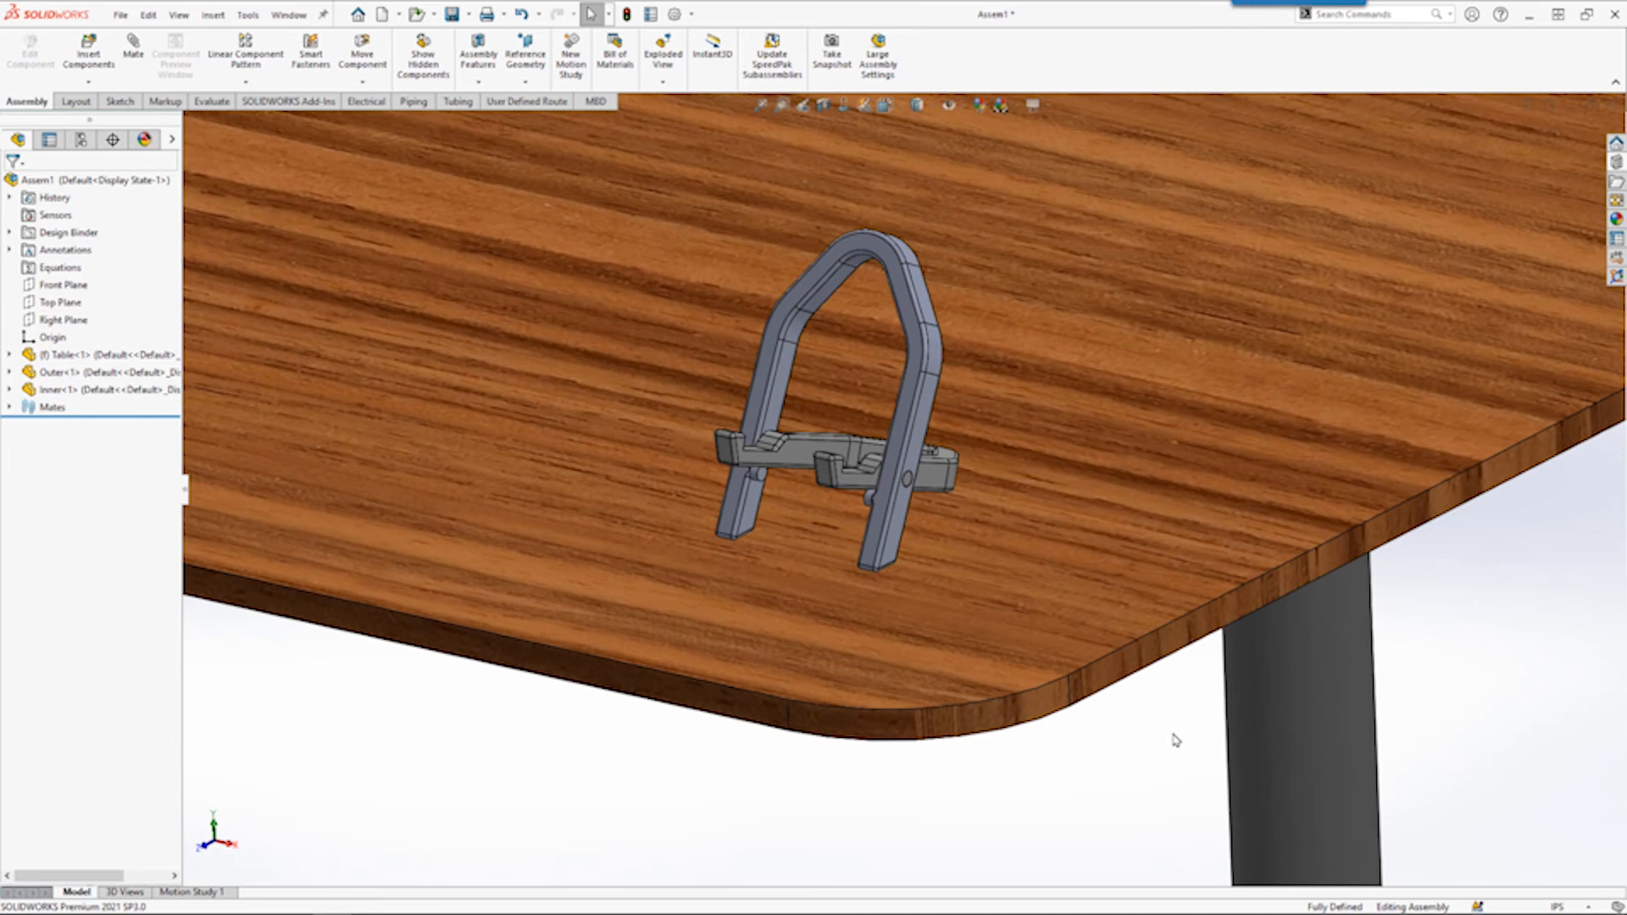
click(88, 56)
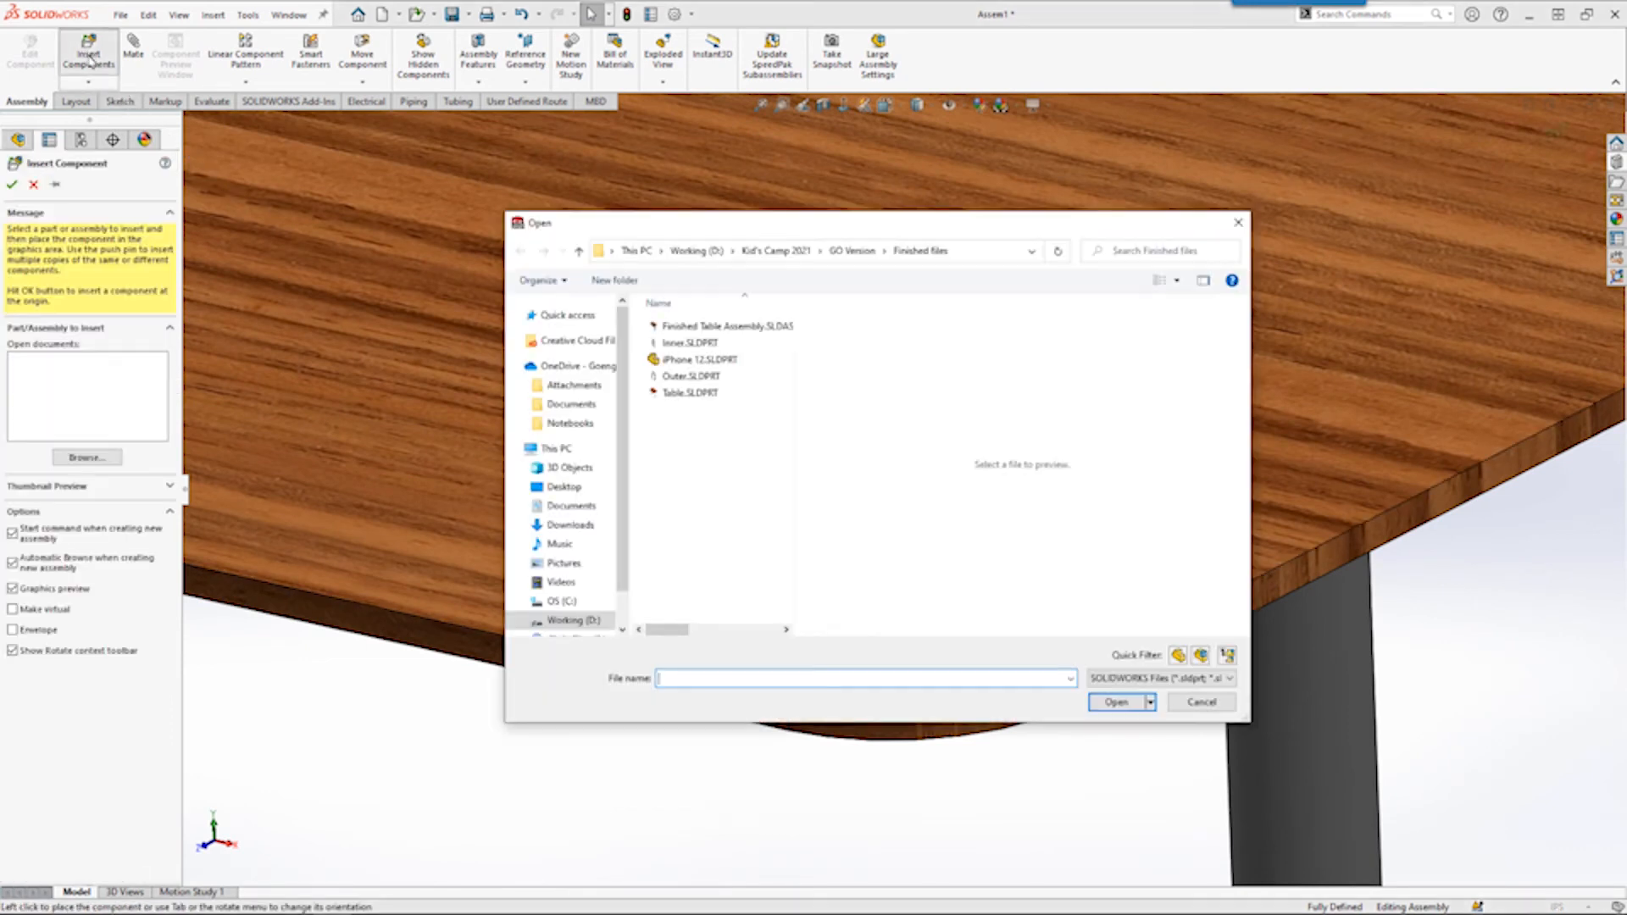
click(687, 361)
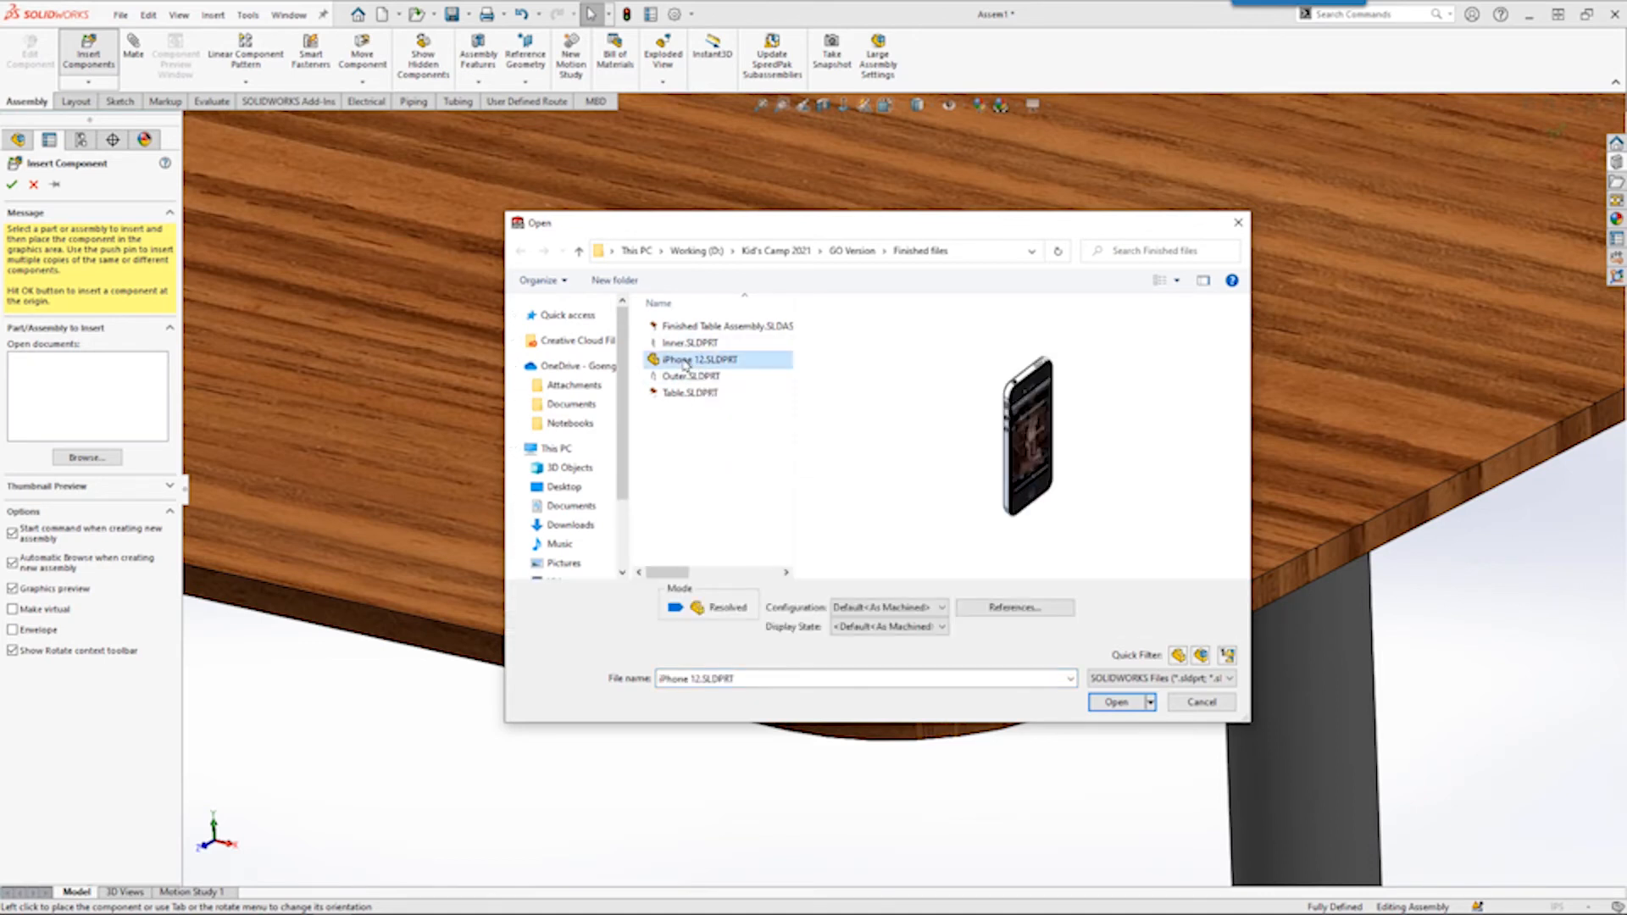
click(1117, 703)
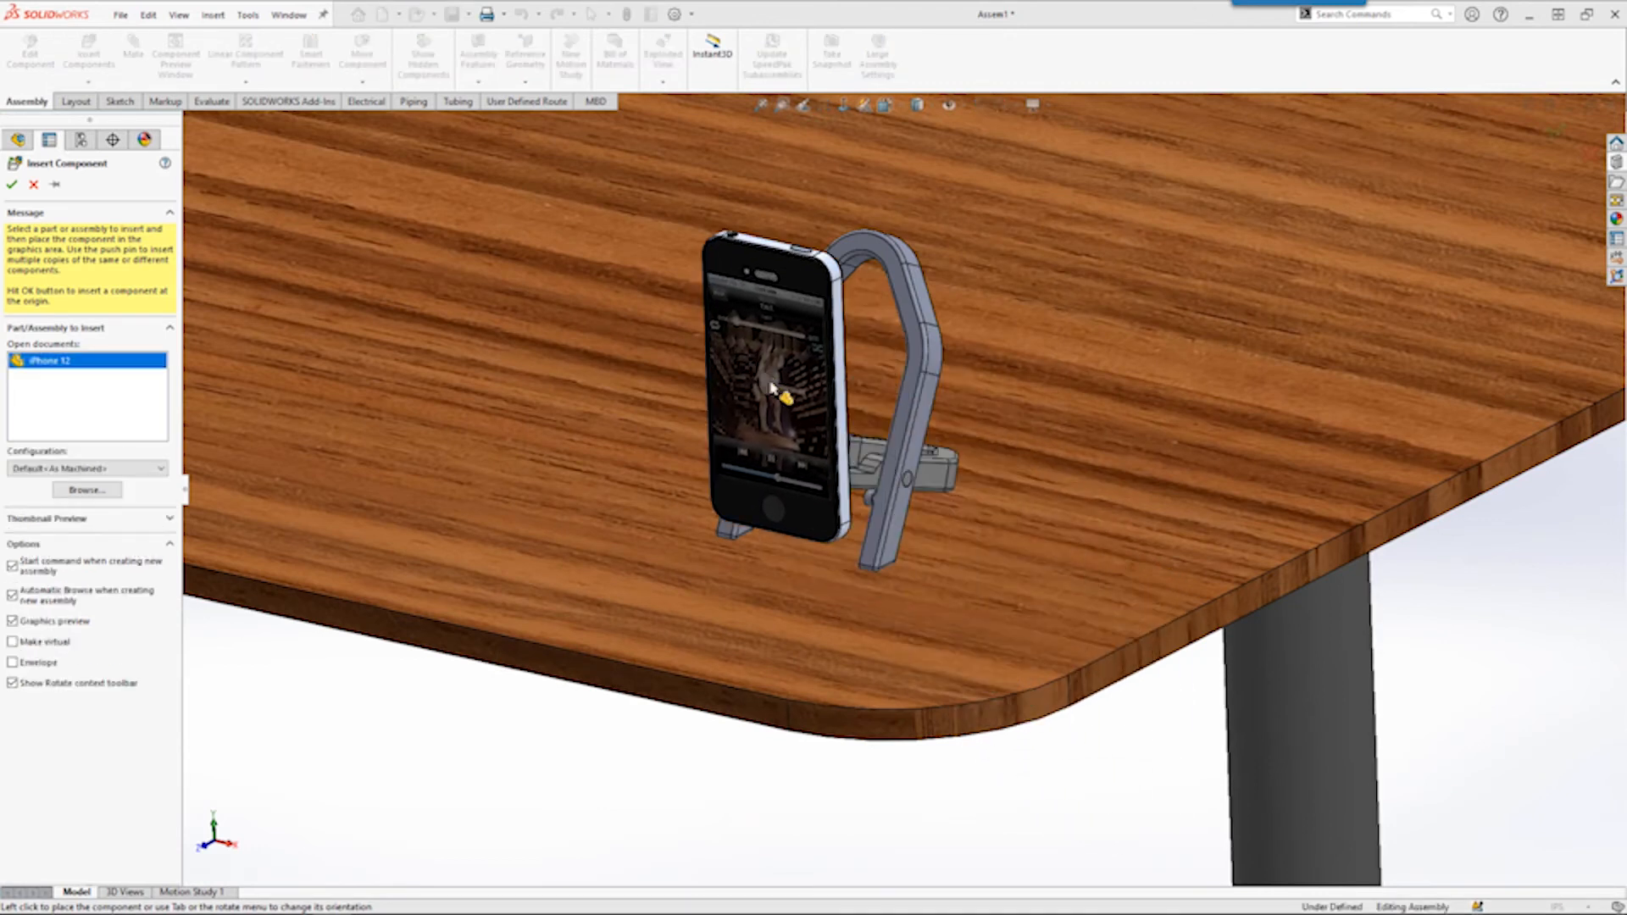
click(648, 299)
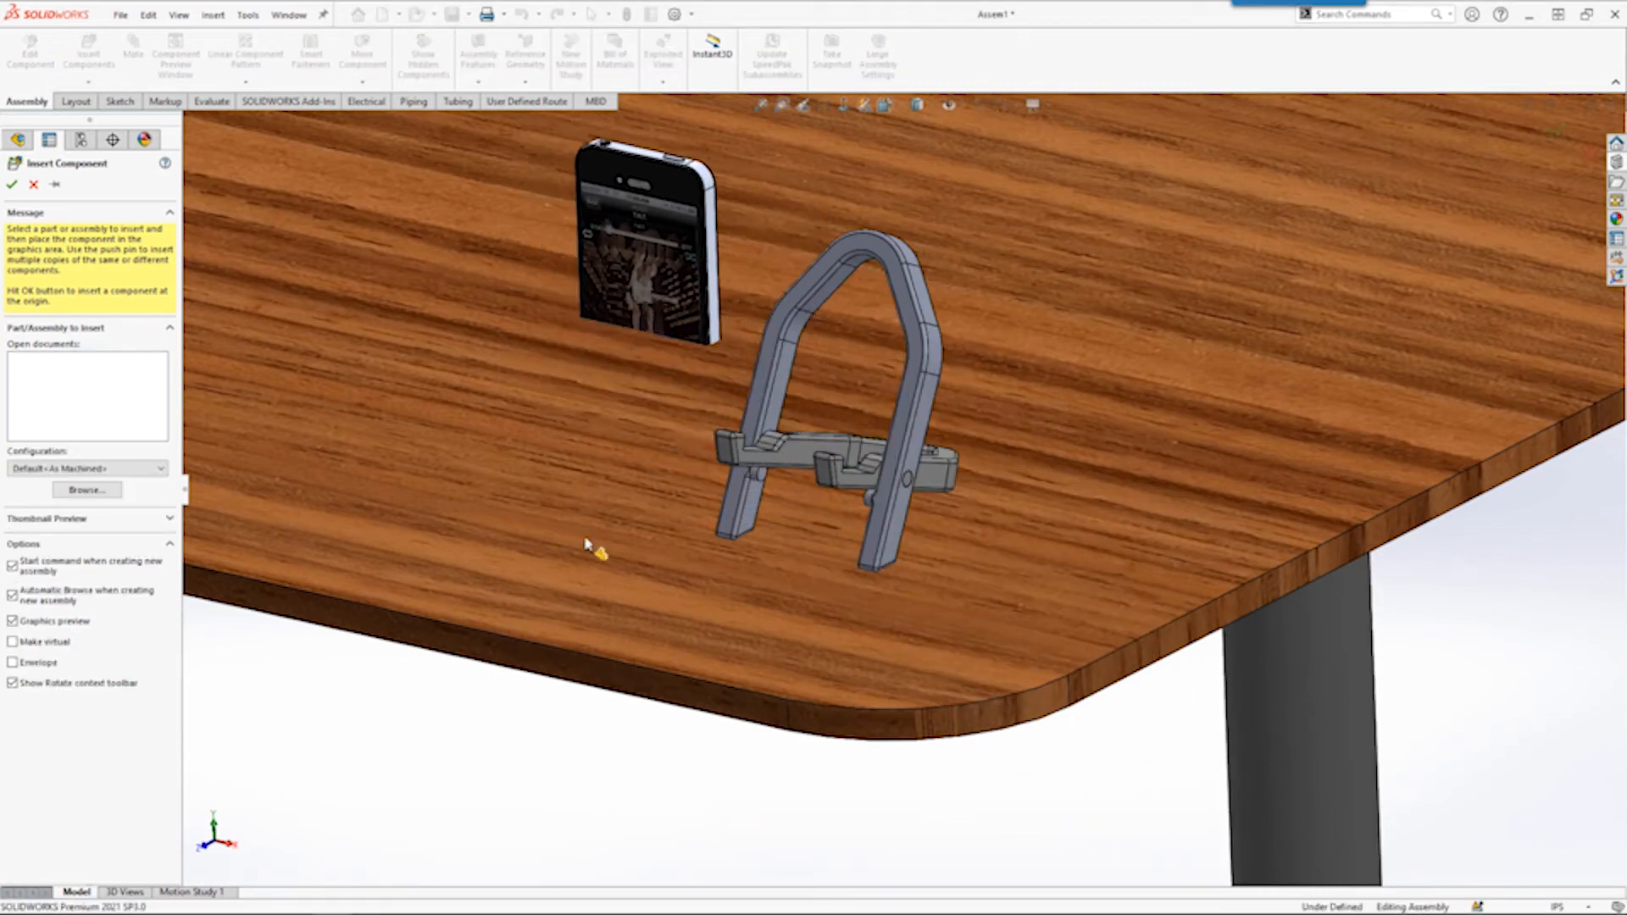
Move the iPhone 12 and rotate it until its back face is visible.
drag(665, 330, 535, 592)
right_drag(535, 591, 559, 585)
click(572, 792)
Add a coincident mate between the phone's back face and the front face of the Outer part.
scroll(720, 441, up, 3)
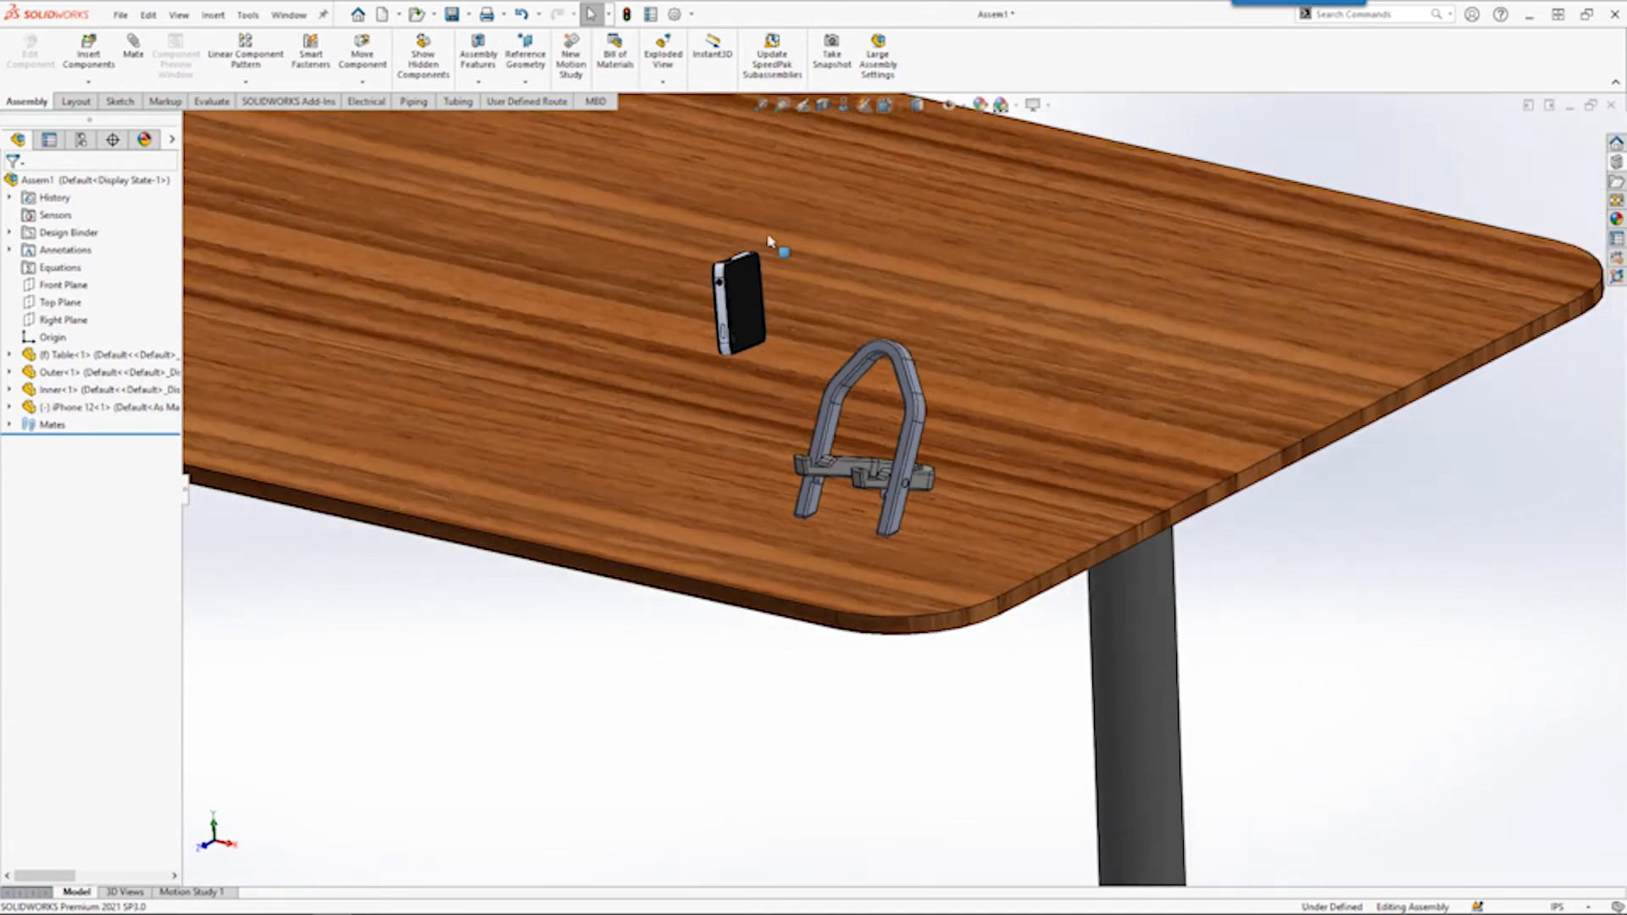
scroll(771, 242, down, 4)
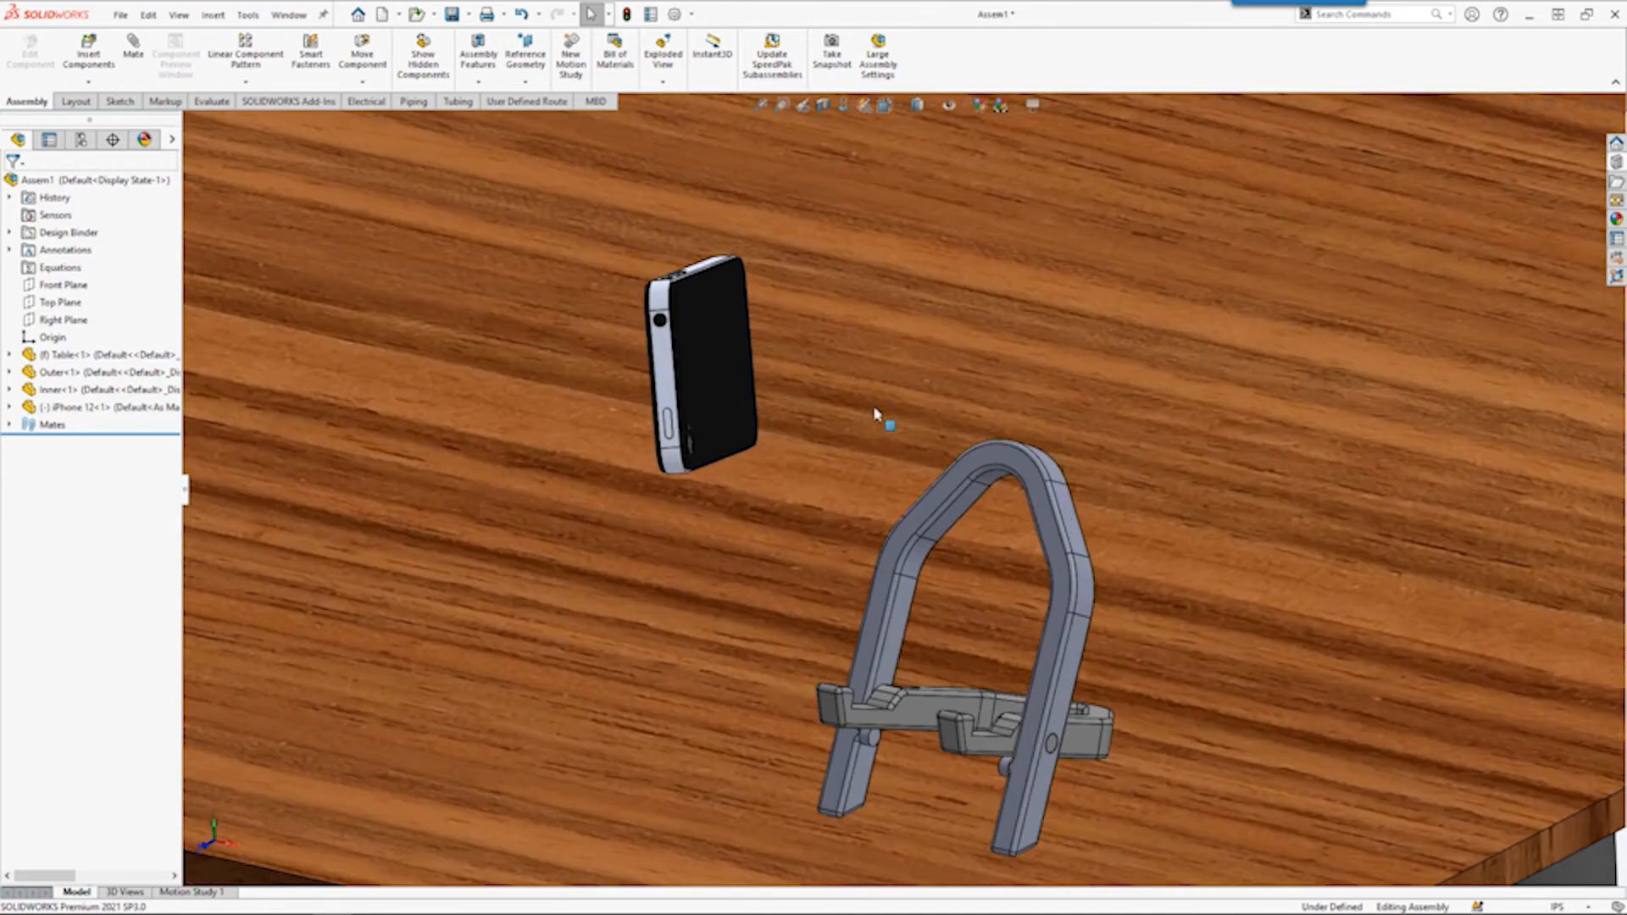
click(728, 397)
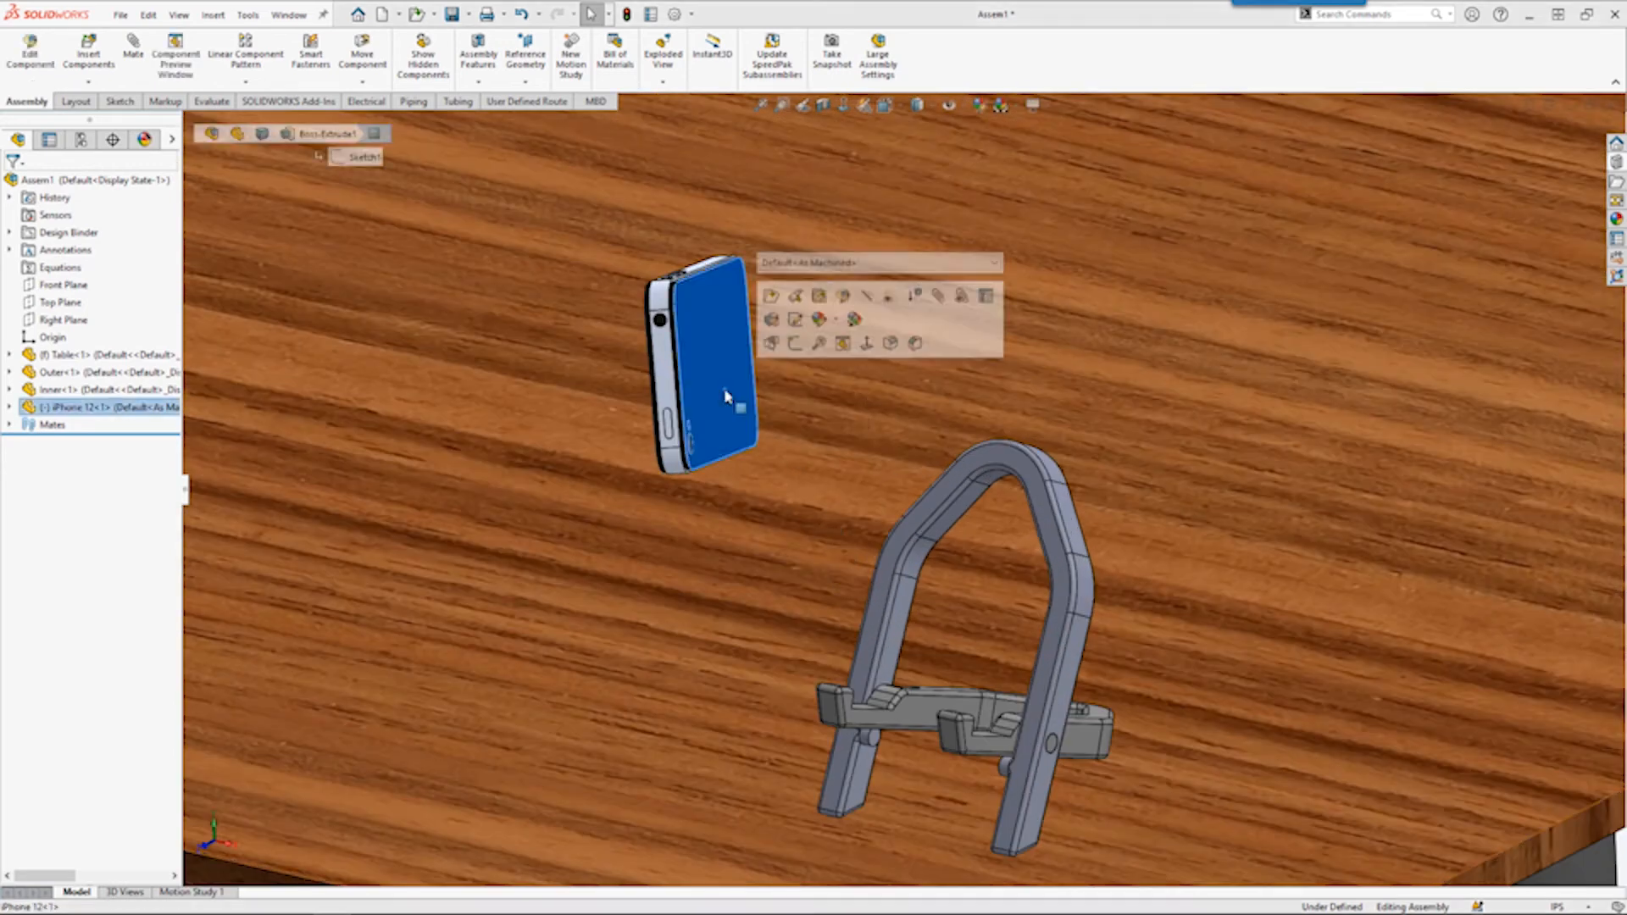
ctrl+click(887, 590)
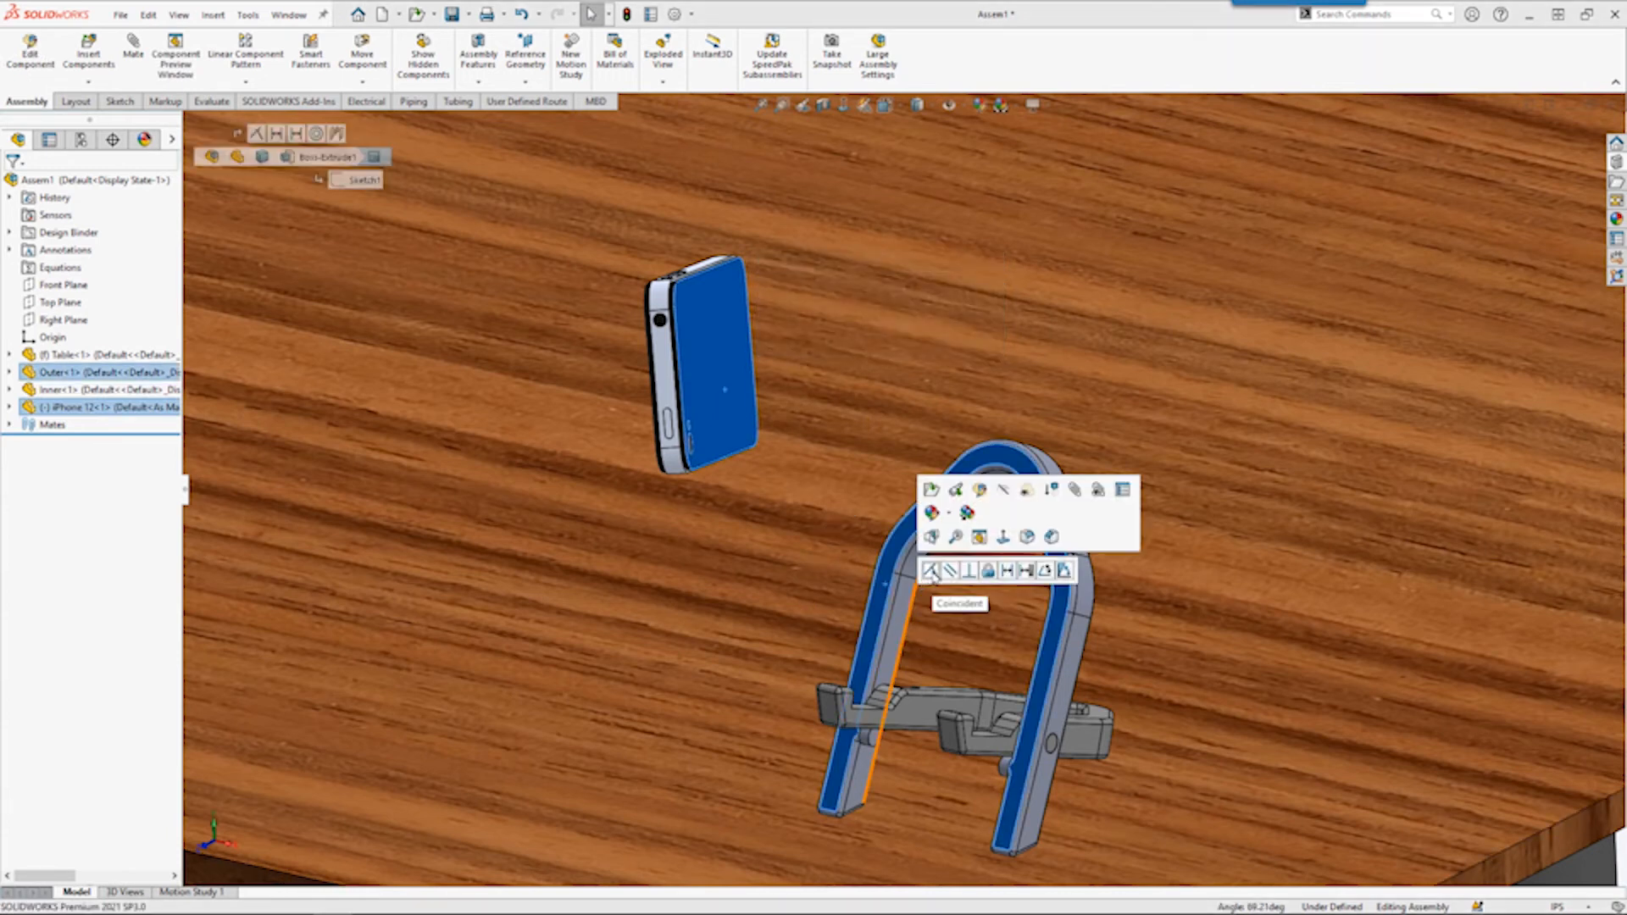
click(931, 572)
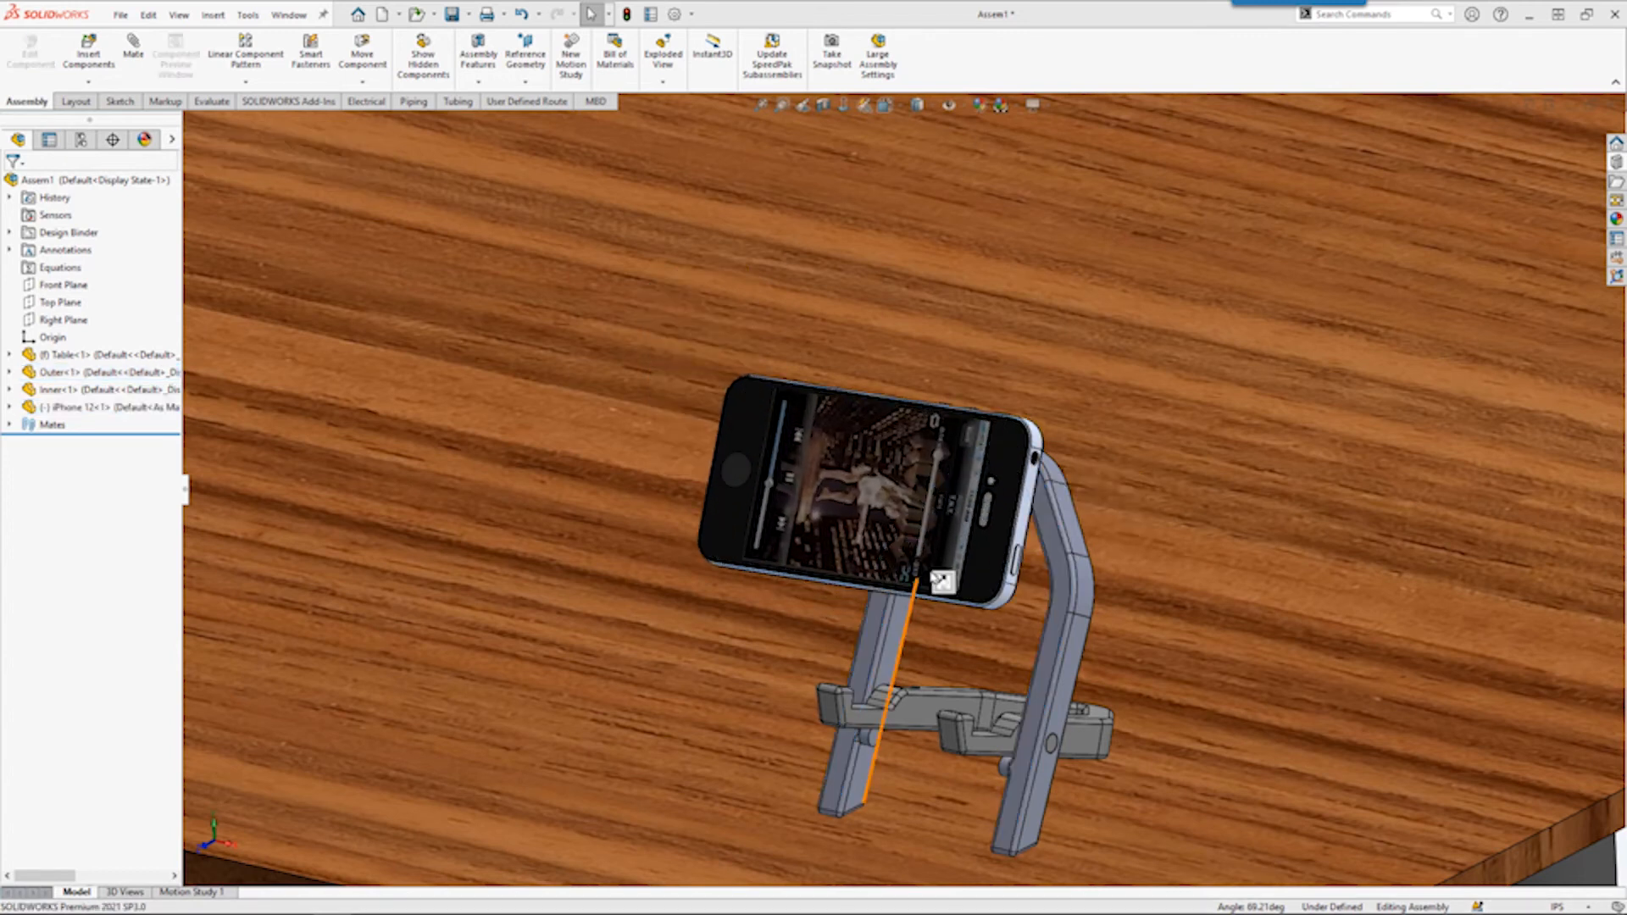
Slide the phone along the plane of the Outer part's front face until it sits beside the frame.
drag(913, 531, 1104, 667)
mouse_move(1104, 667)
middle_down()
mouse_move(1003, 592)
mouse_move(1112, 649)
mouse_move(1094, 662)
middle_up()
drag(1074, 631, 841, 614)
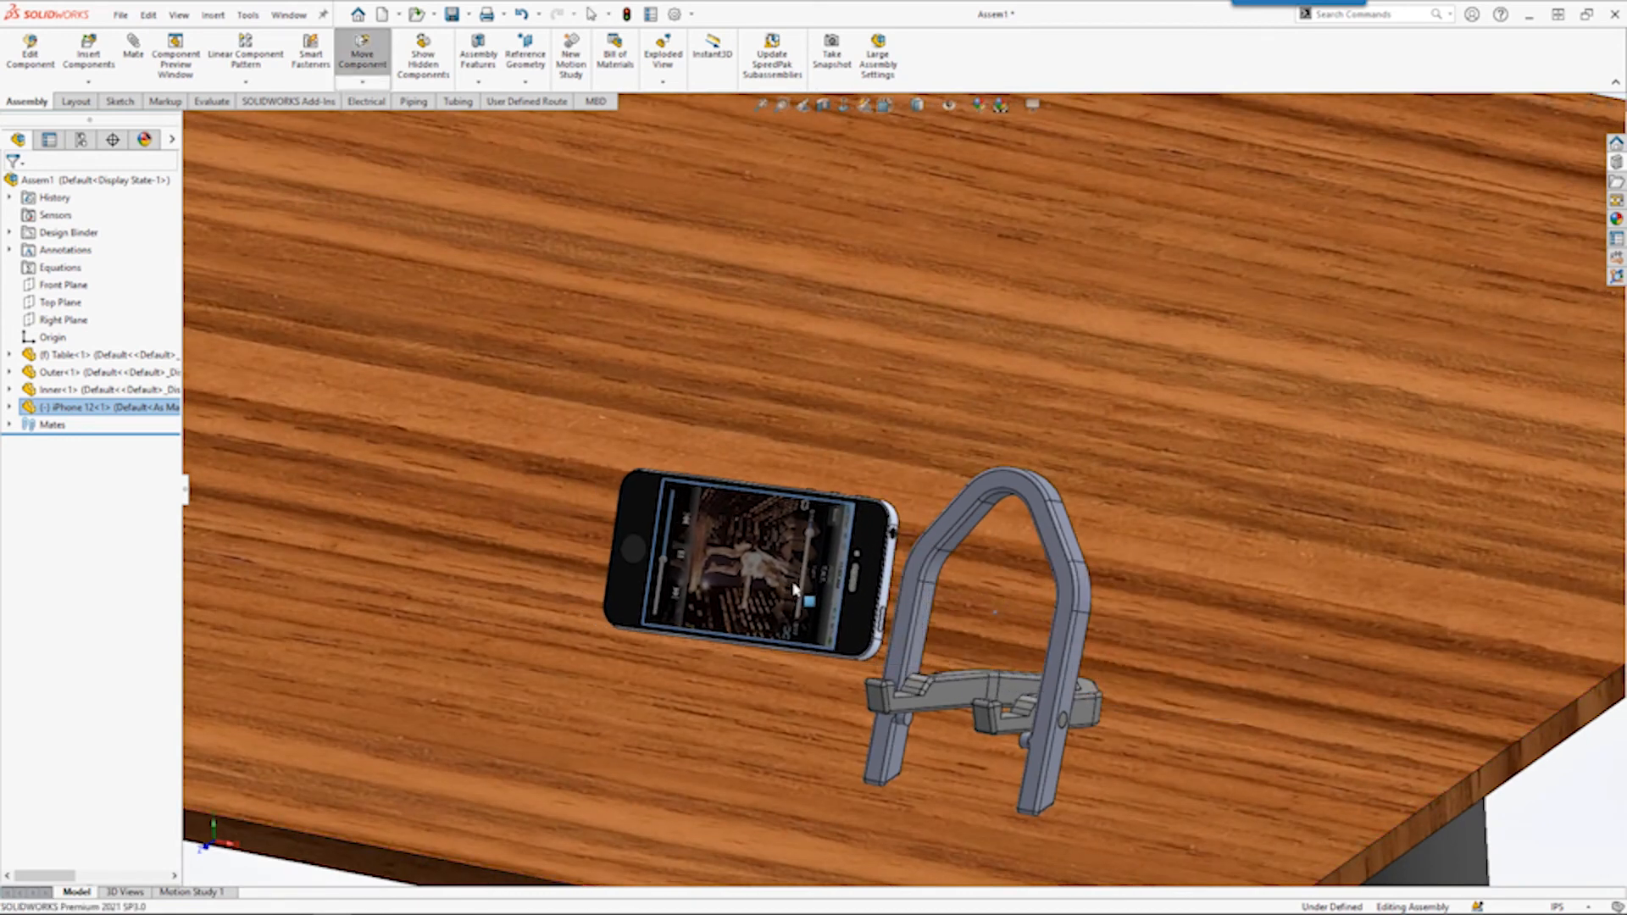
click(1517, 860)
Centre the phone on the stand with a width mate between its two end faces and the Outer part's outer side faces.
scroll(796, 534, down, 5)
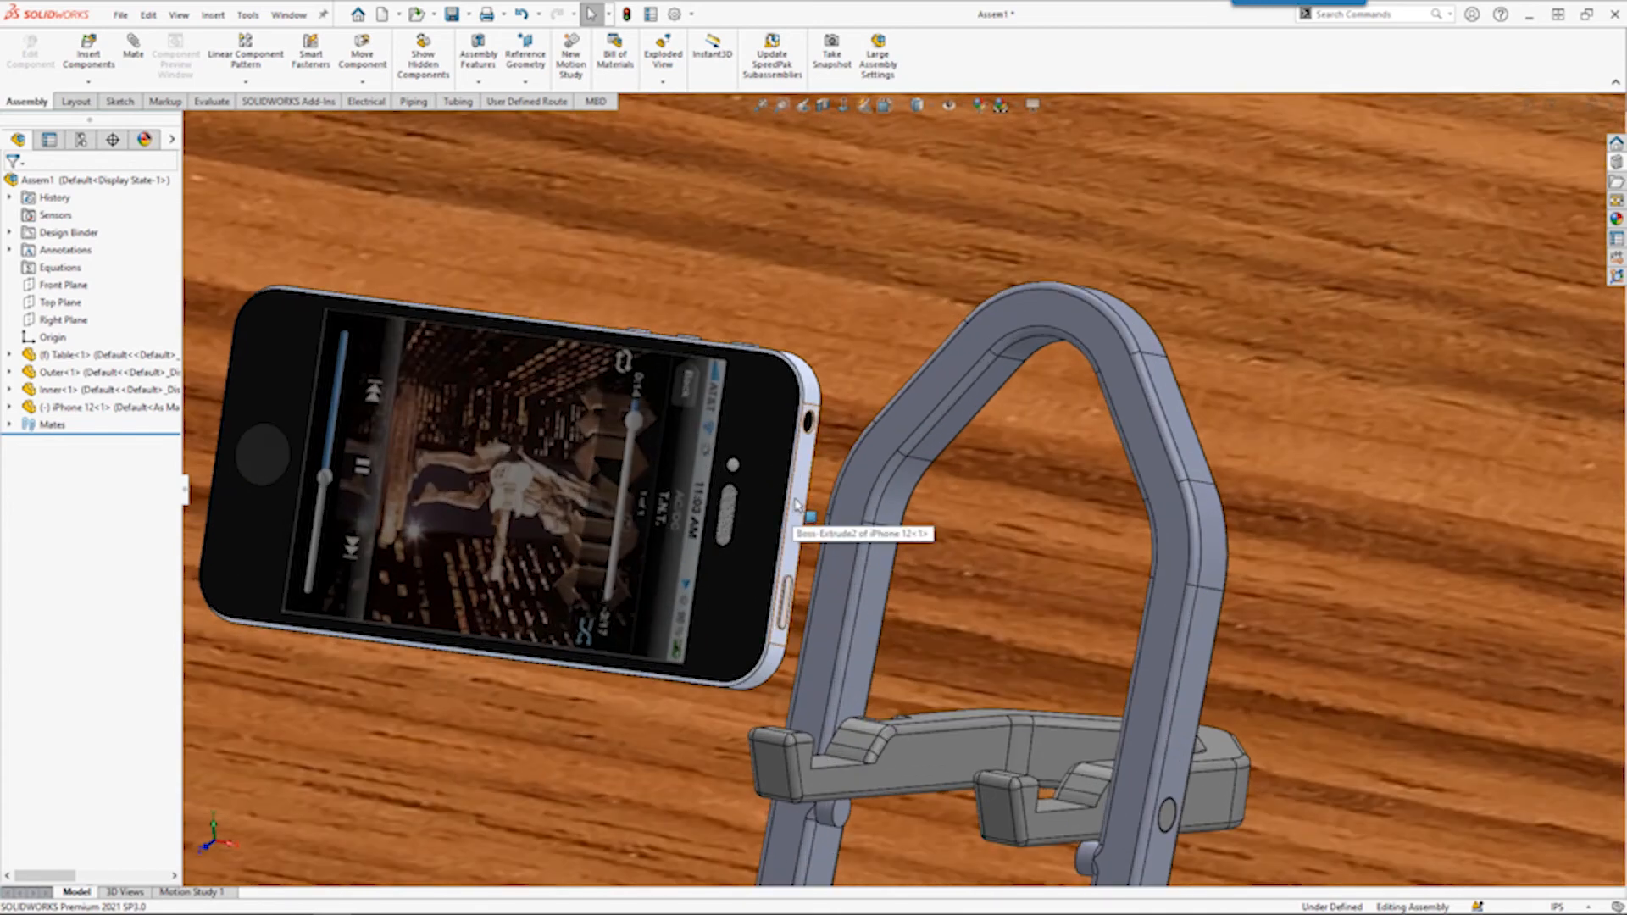
click(797, 506)
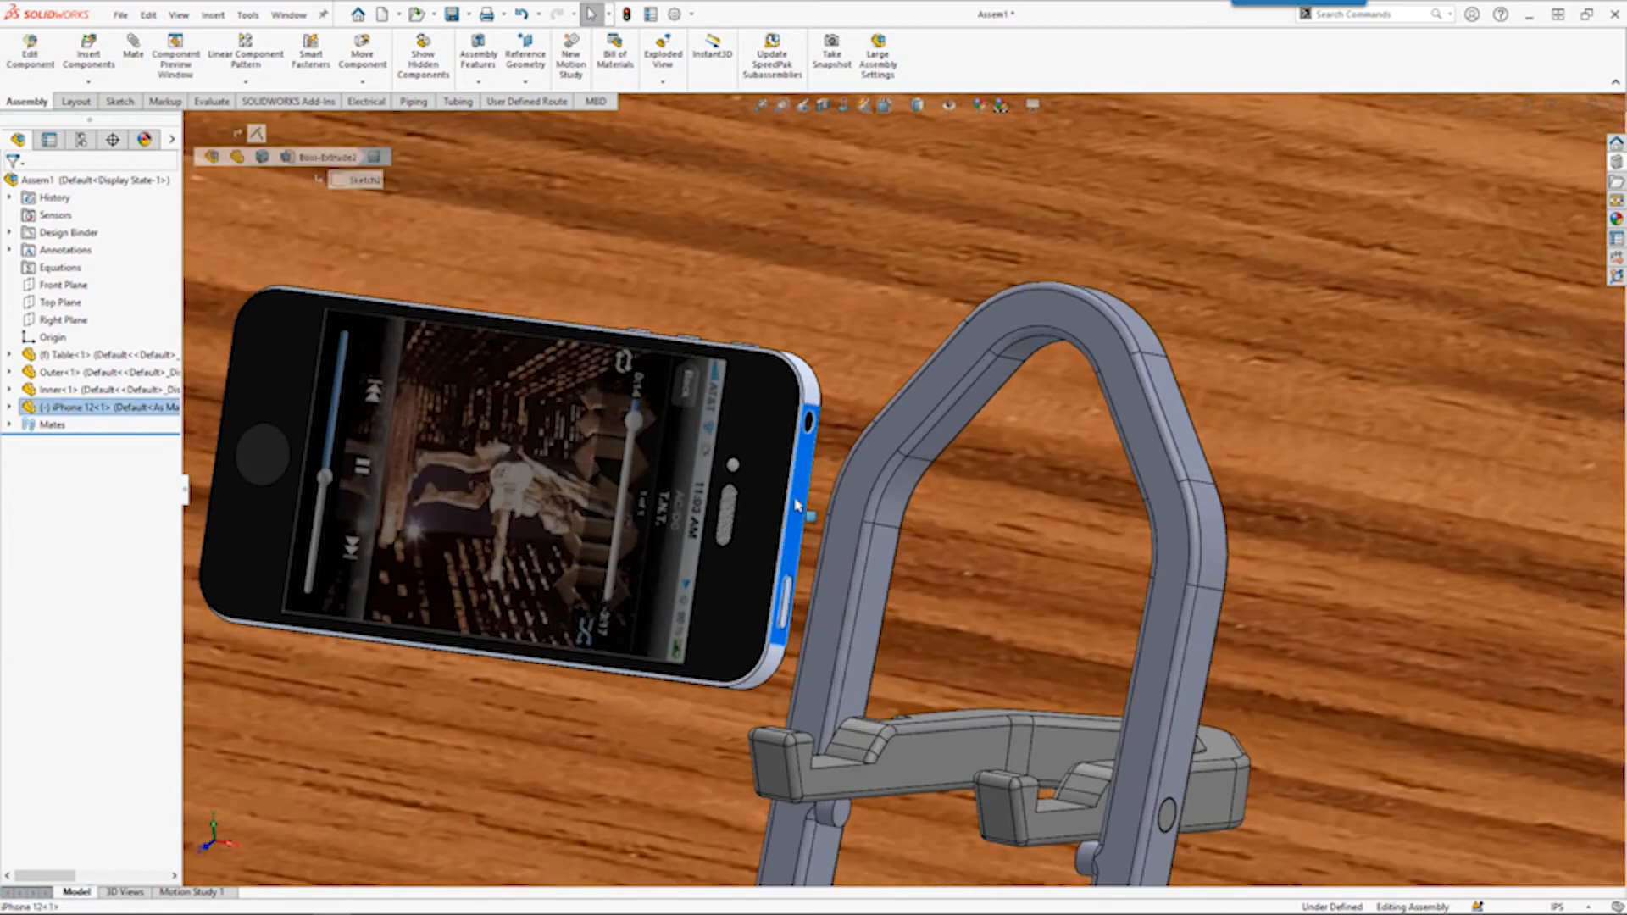
ctrl+click(1203, 642)
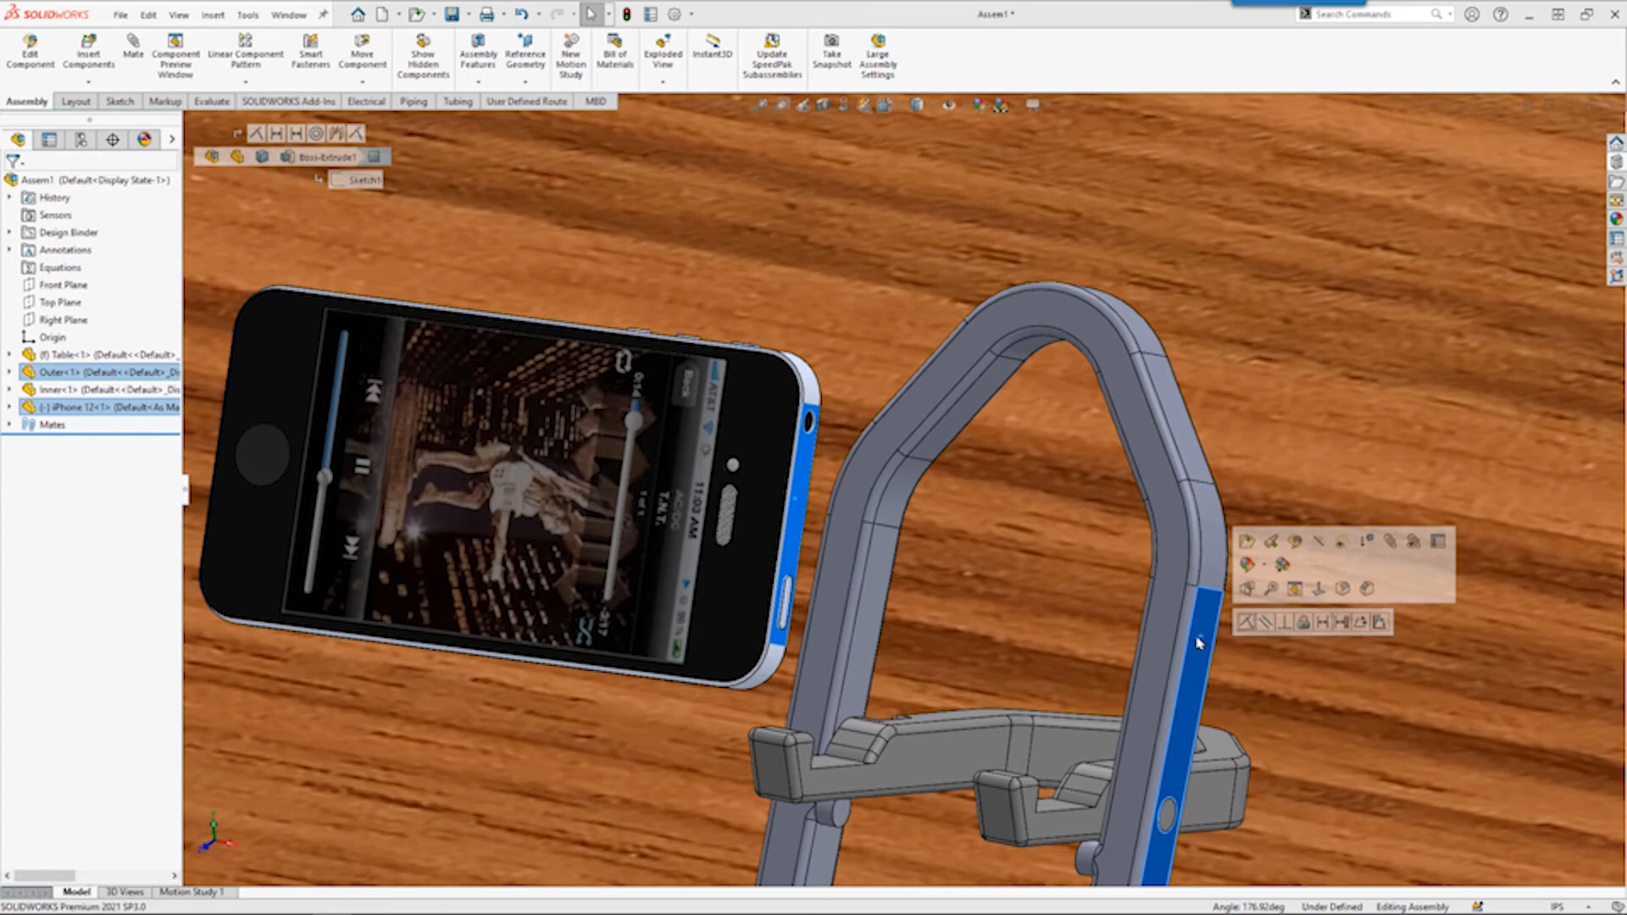
middle_drag(926, 562, 1314, 616)
scroll(1322, 593, down, 3)
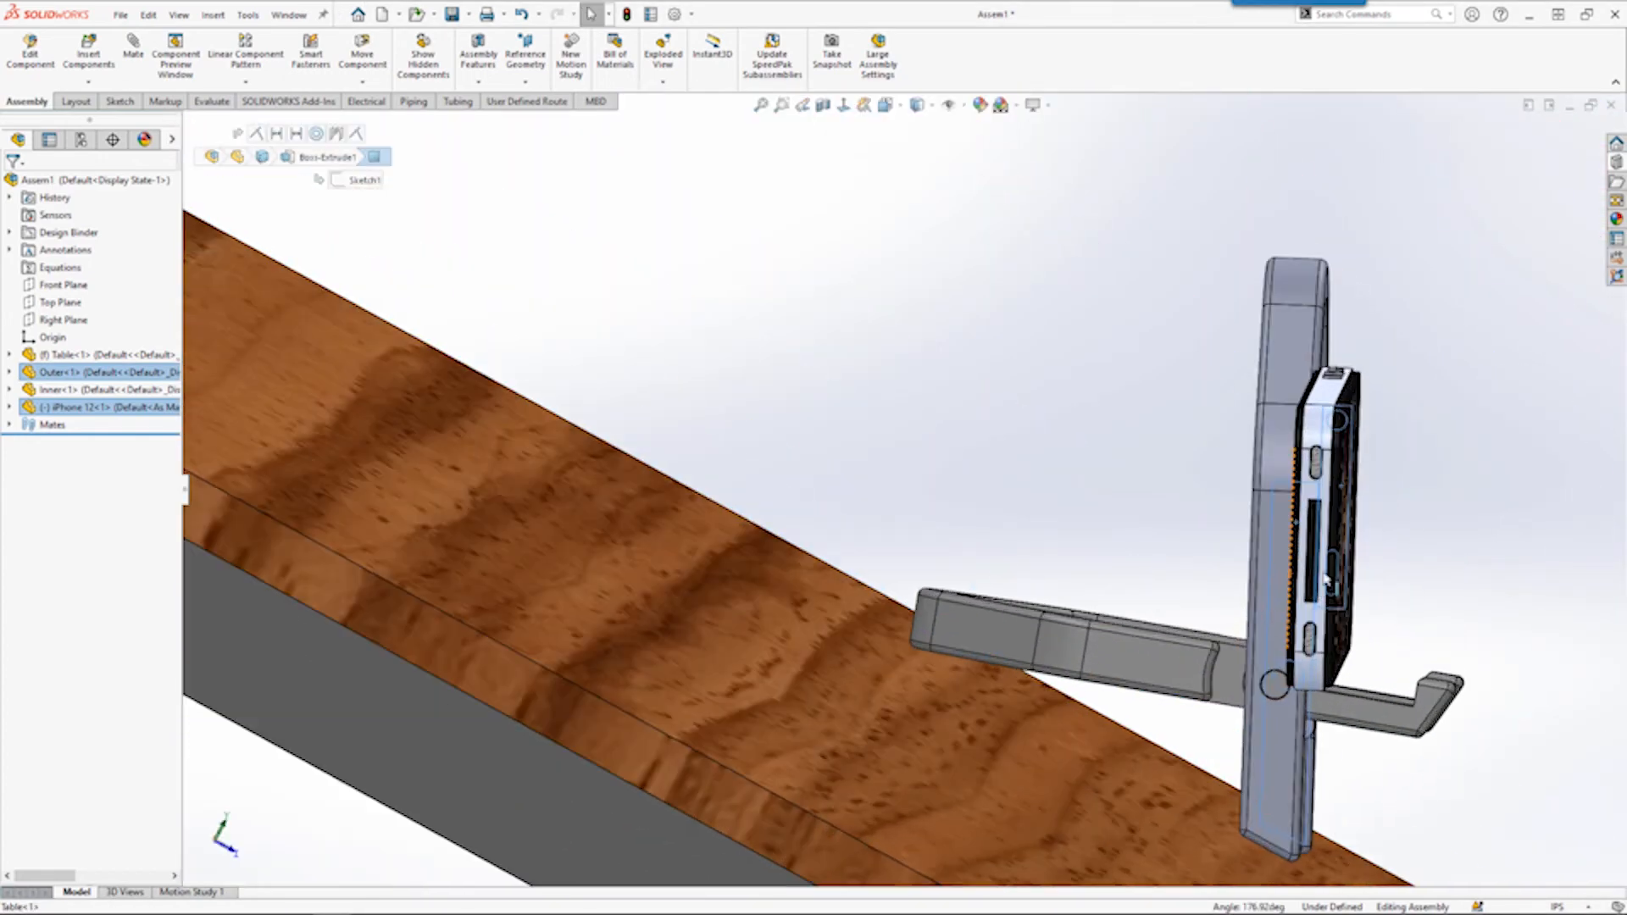
click(1279, 544)
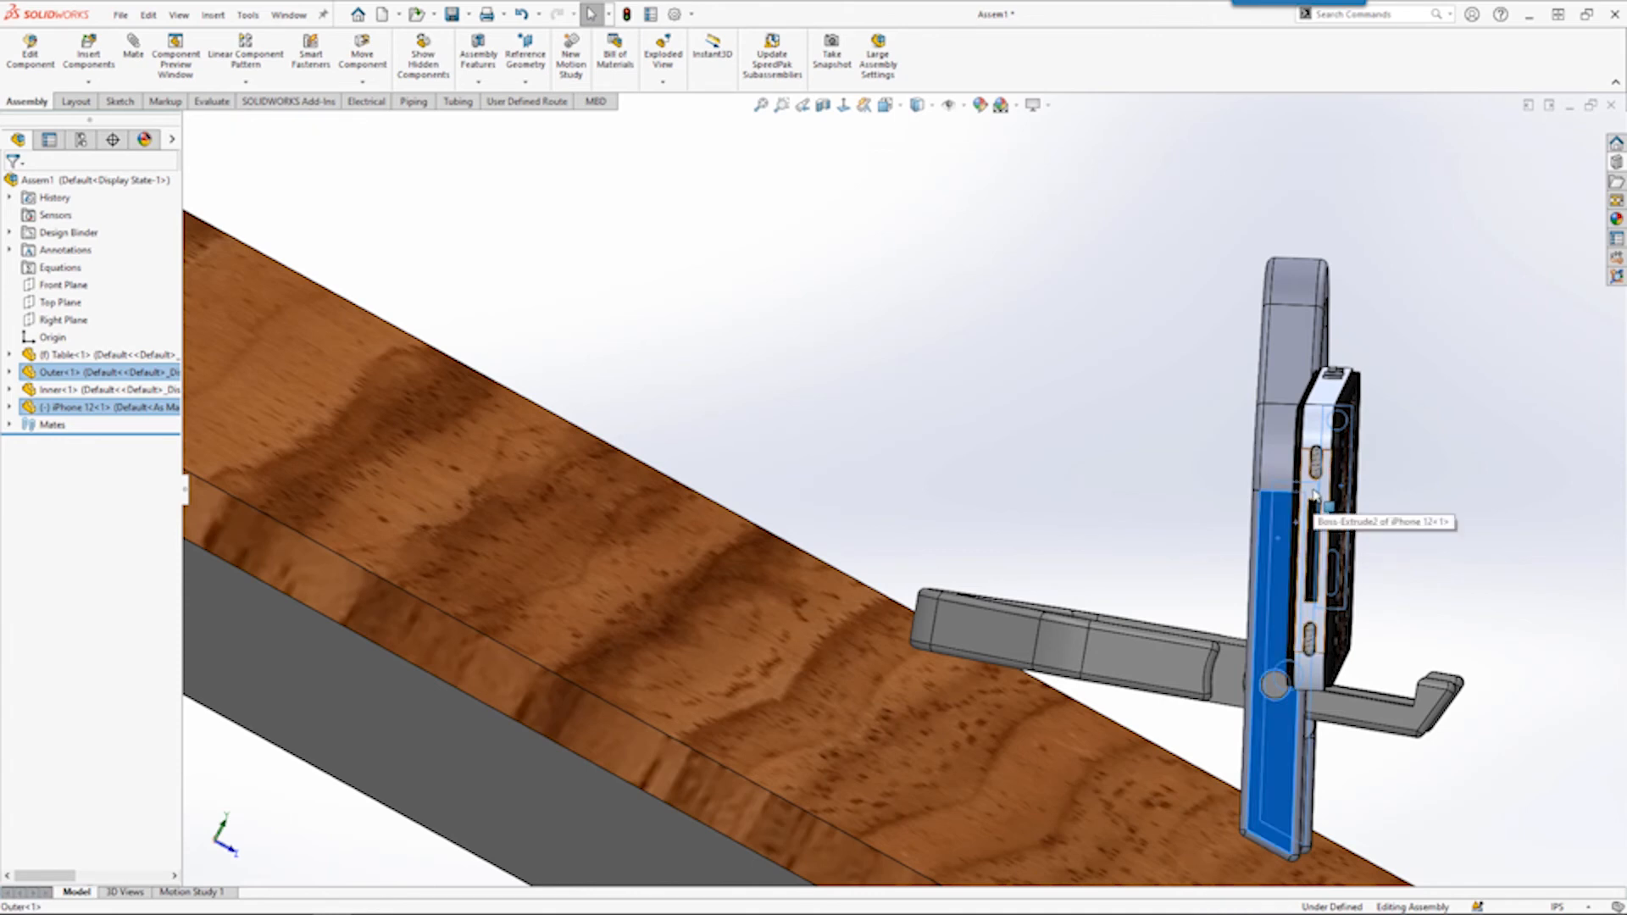
ctrl+click(1314, 496)
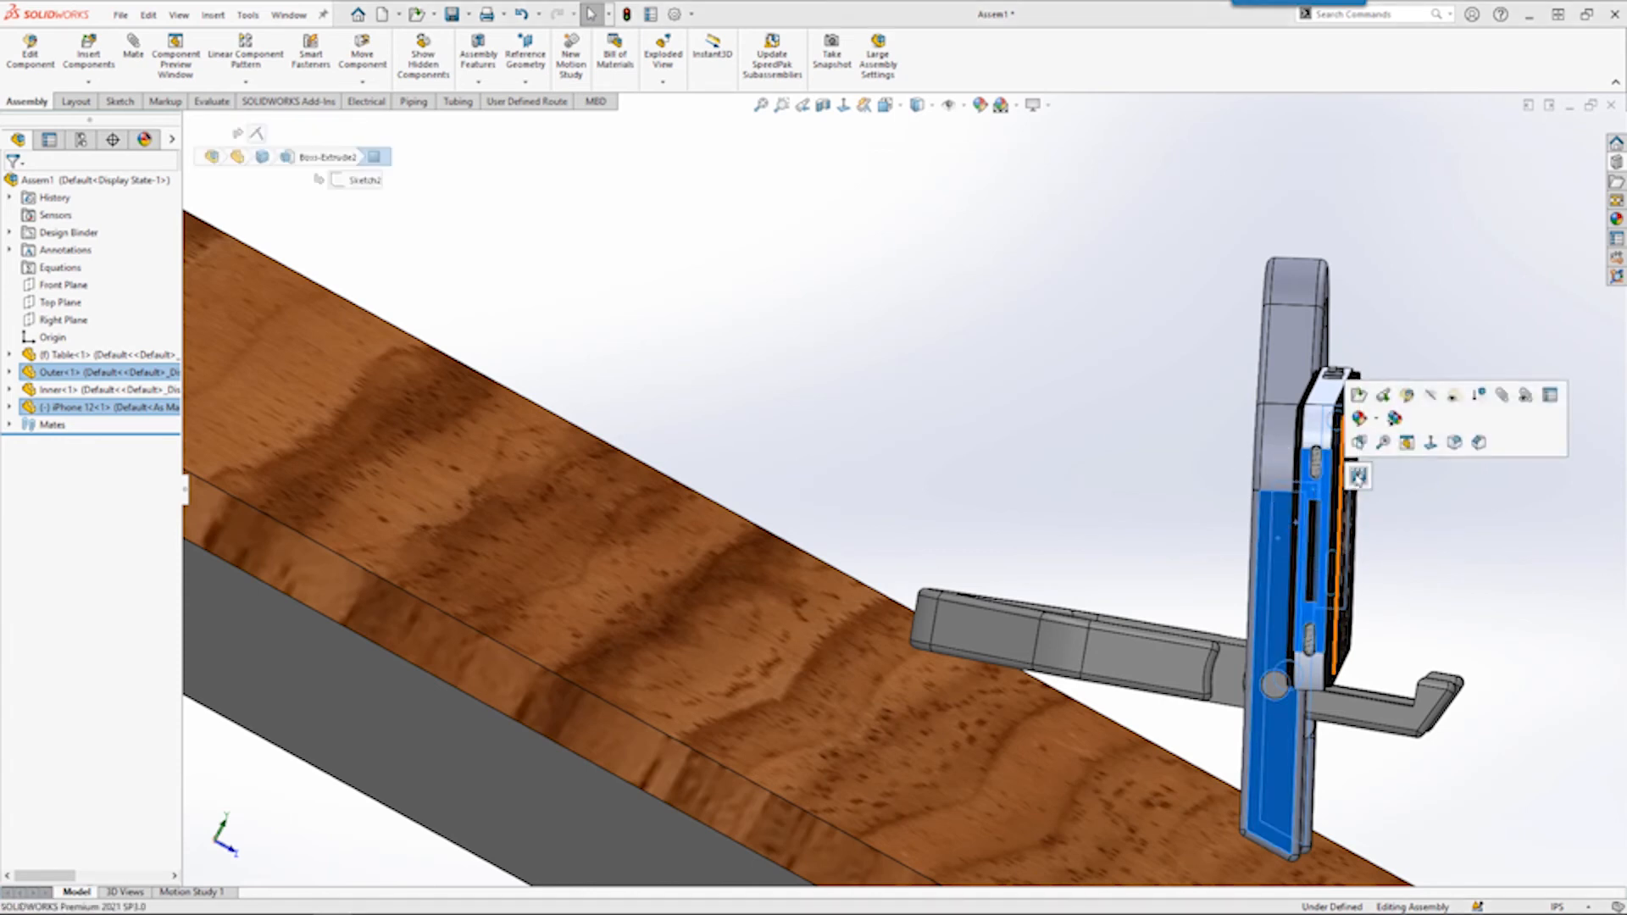
click(1358, 477)
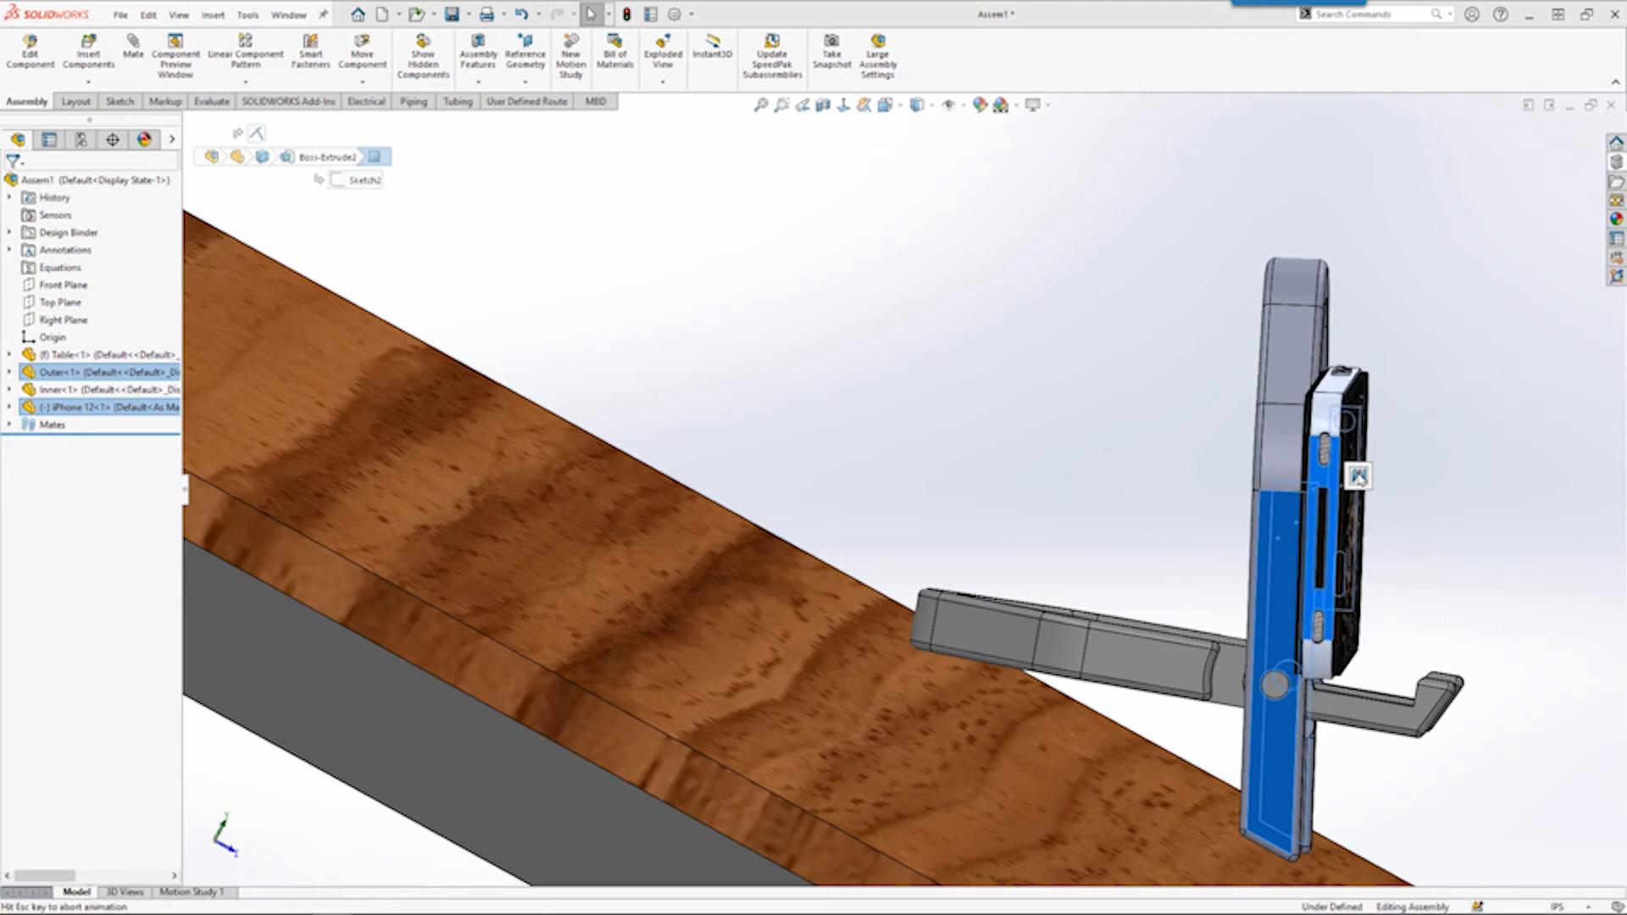
Move the phone slightly along the Outer frame to check its remaining freedom.
right_click(1426, 530)
middle_click(1314, 513)
mouse_move(1313, 513)
middle_down()
mouse_move(1165, 518)
mouse_move(1294, 521)
middle_up()
mouse_move(1285, 514)
mouse_down()
mouse_move(1286, 425)
mouse_move(1289, 502)
mouse_up()
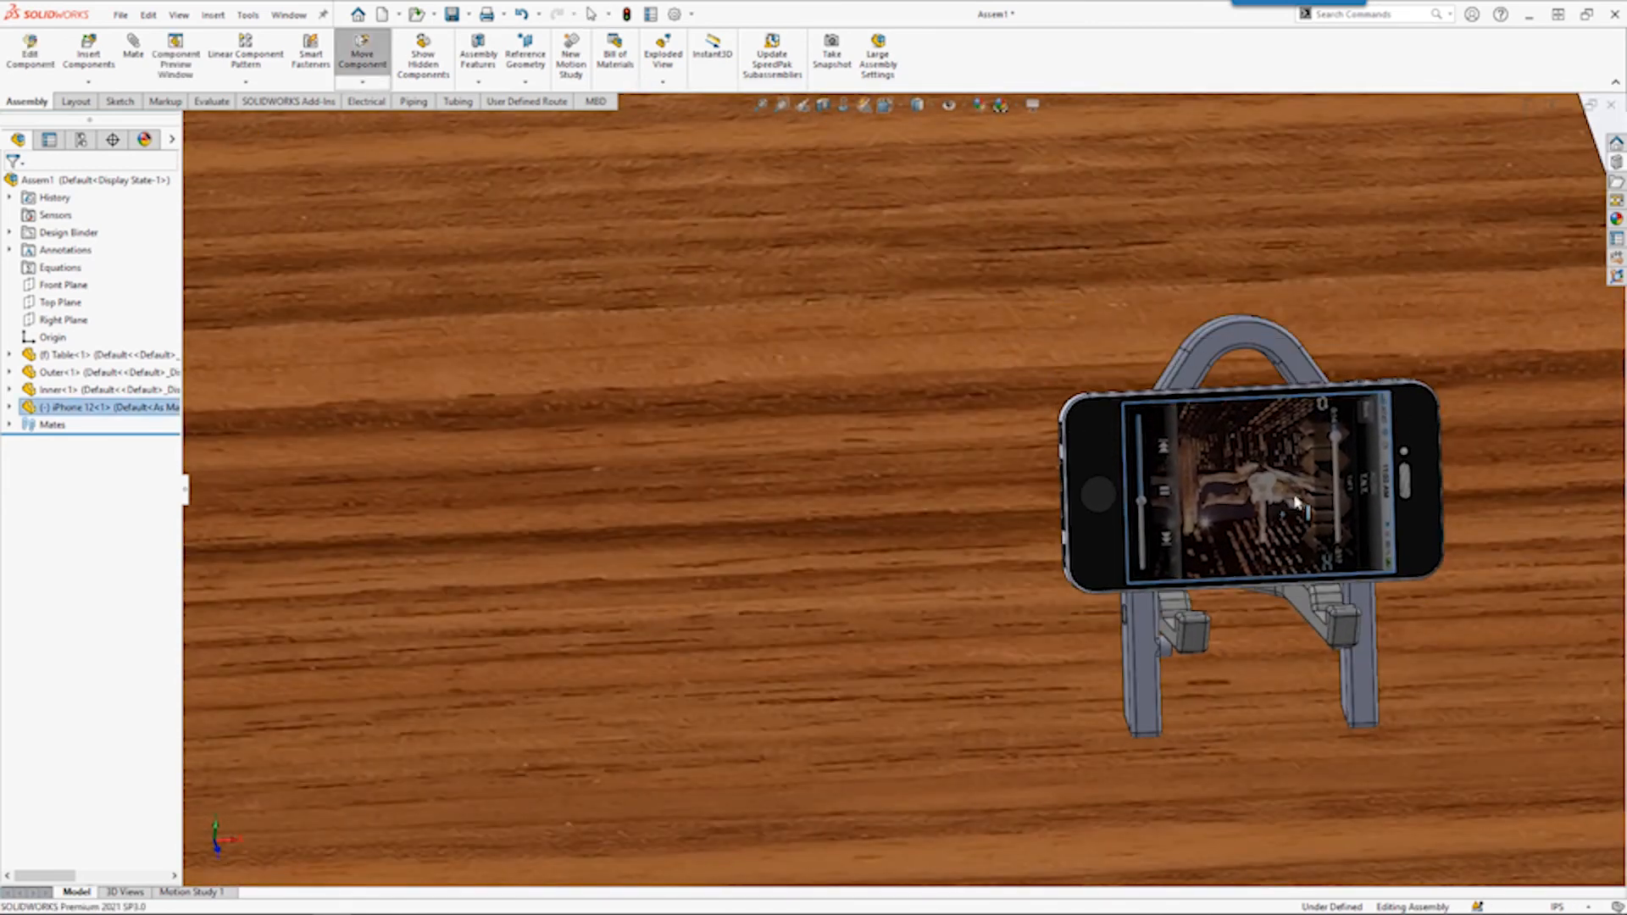
Add a coincident mate between the phone's lower back edge and the flat ledge of the Inner part's hook.
middle_drag(1368, 566, 1198, 548)
scroll(1197, 547, down, 5)
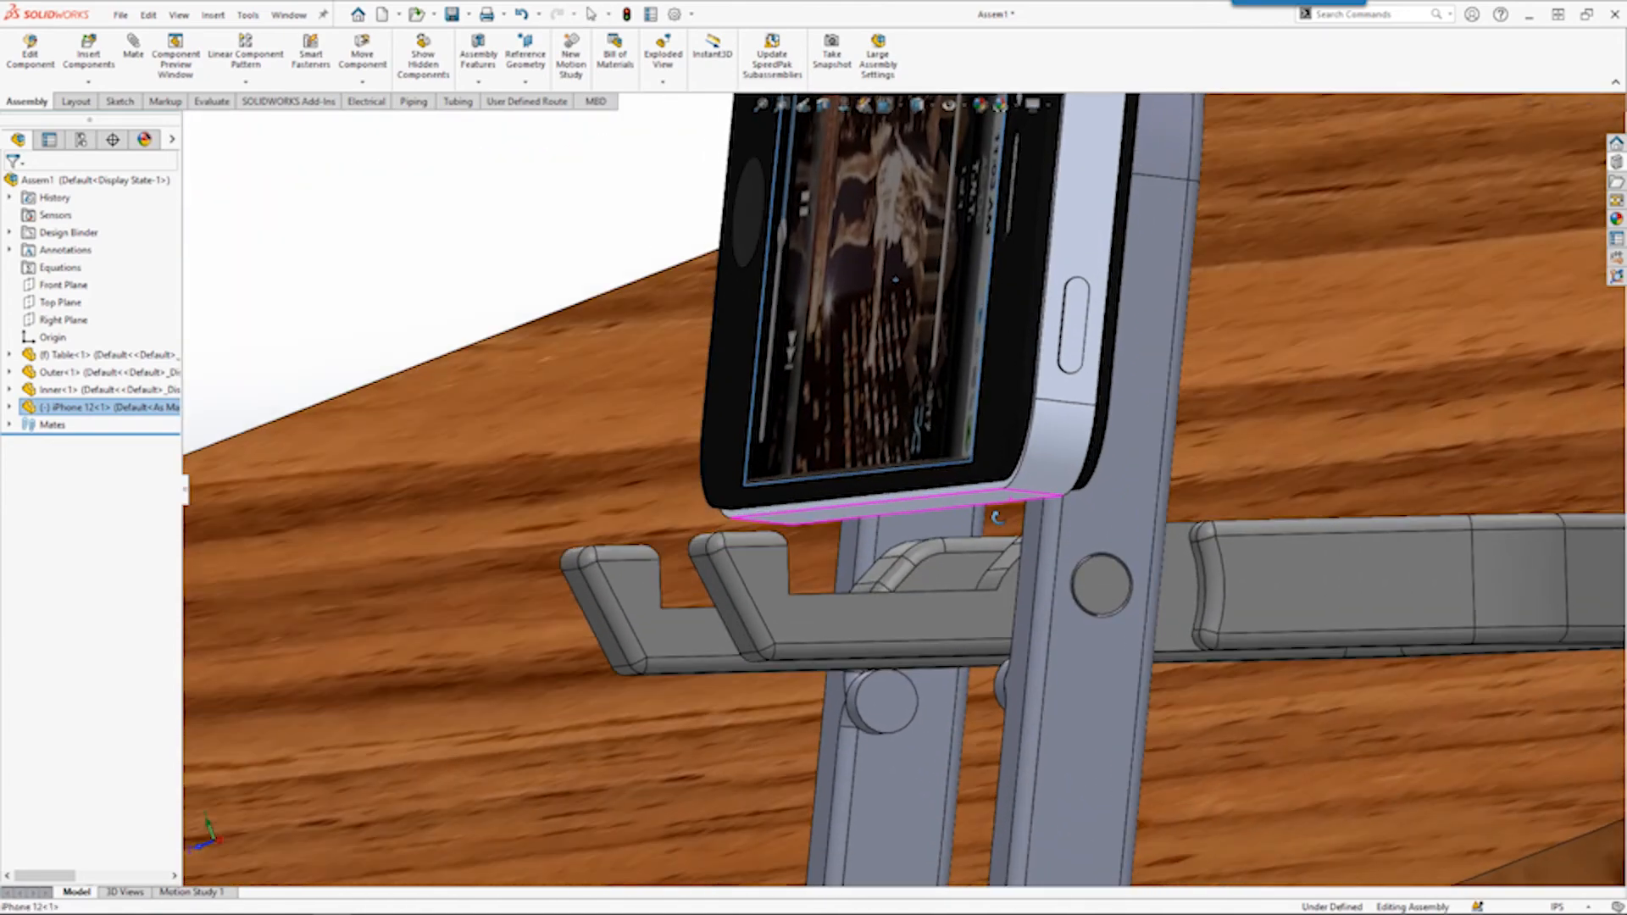
scroll(1021, 509, down, 4)
middle_drag(1061, 511, 1034, 513)
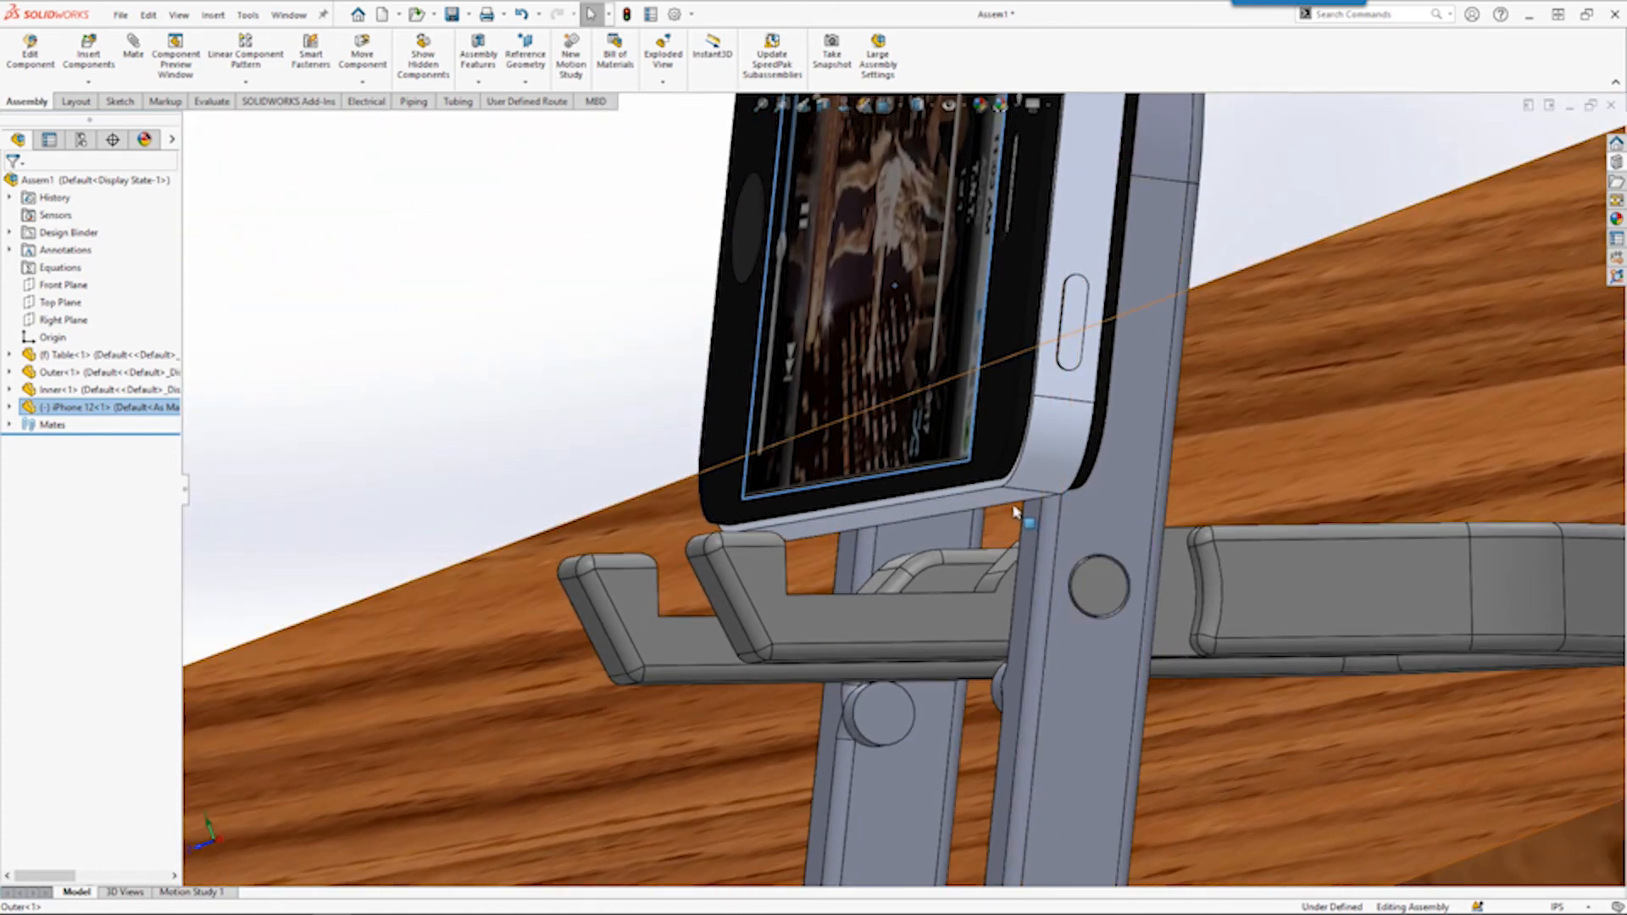
middle_drag(1004, 511, 850, 347)
scroll(722, 173, down, 5)
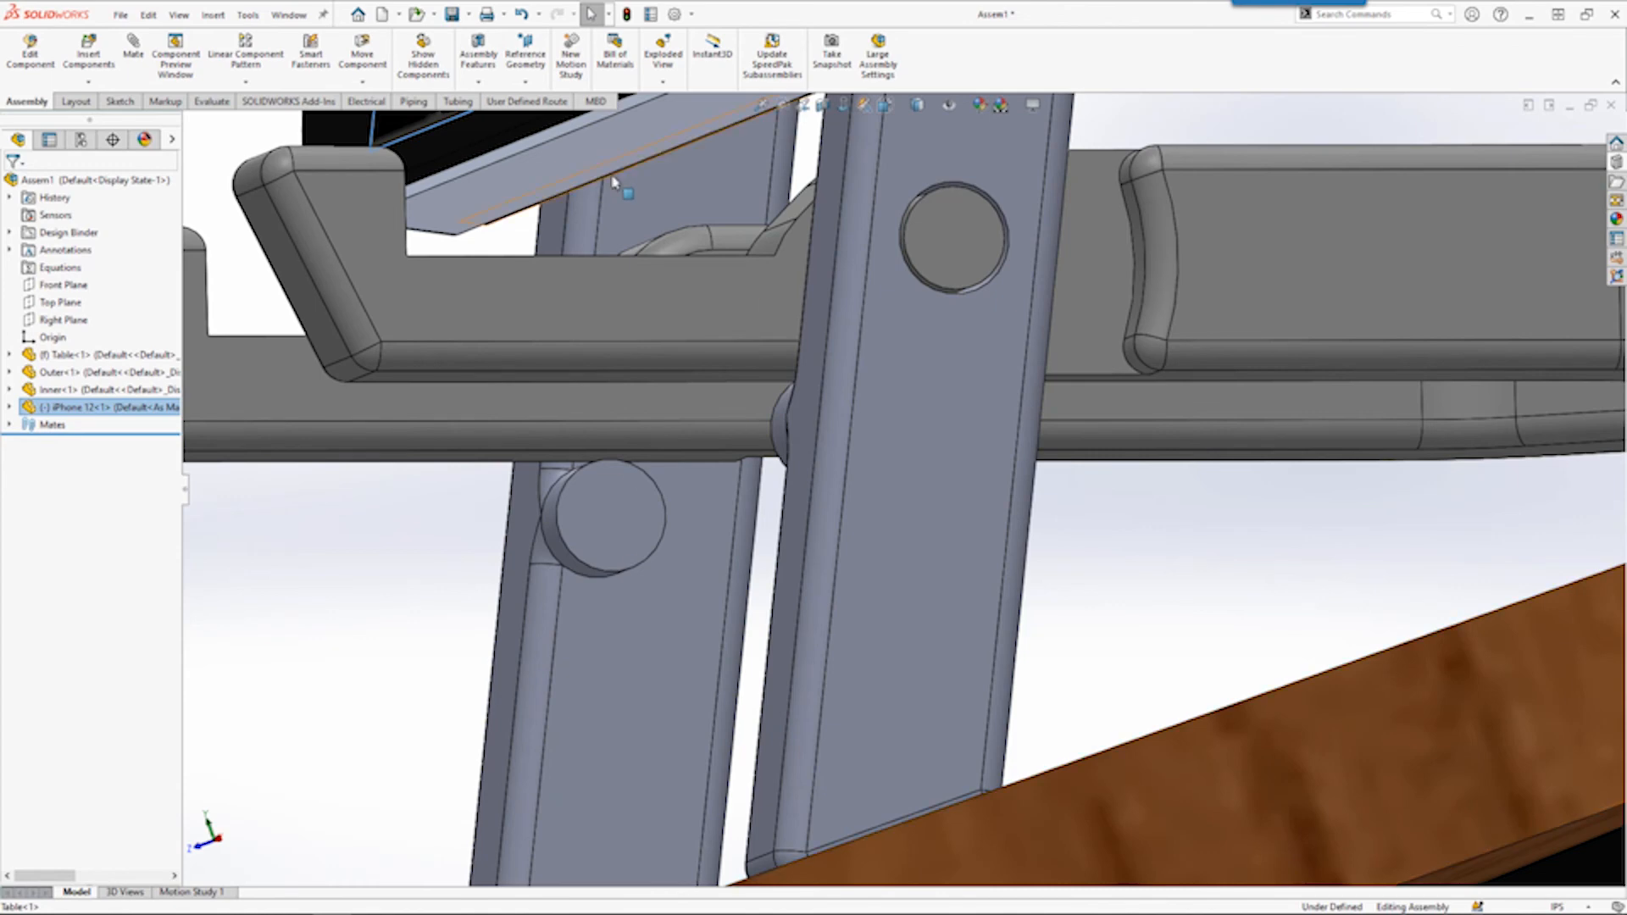
click(614, 177)
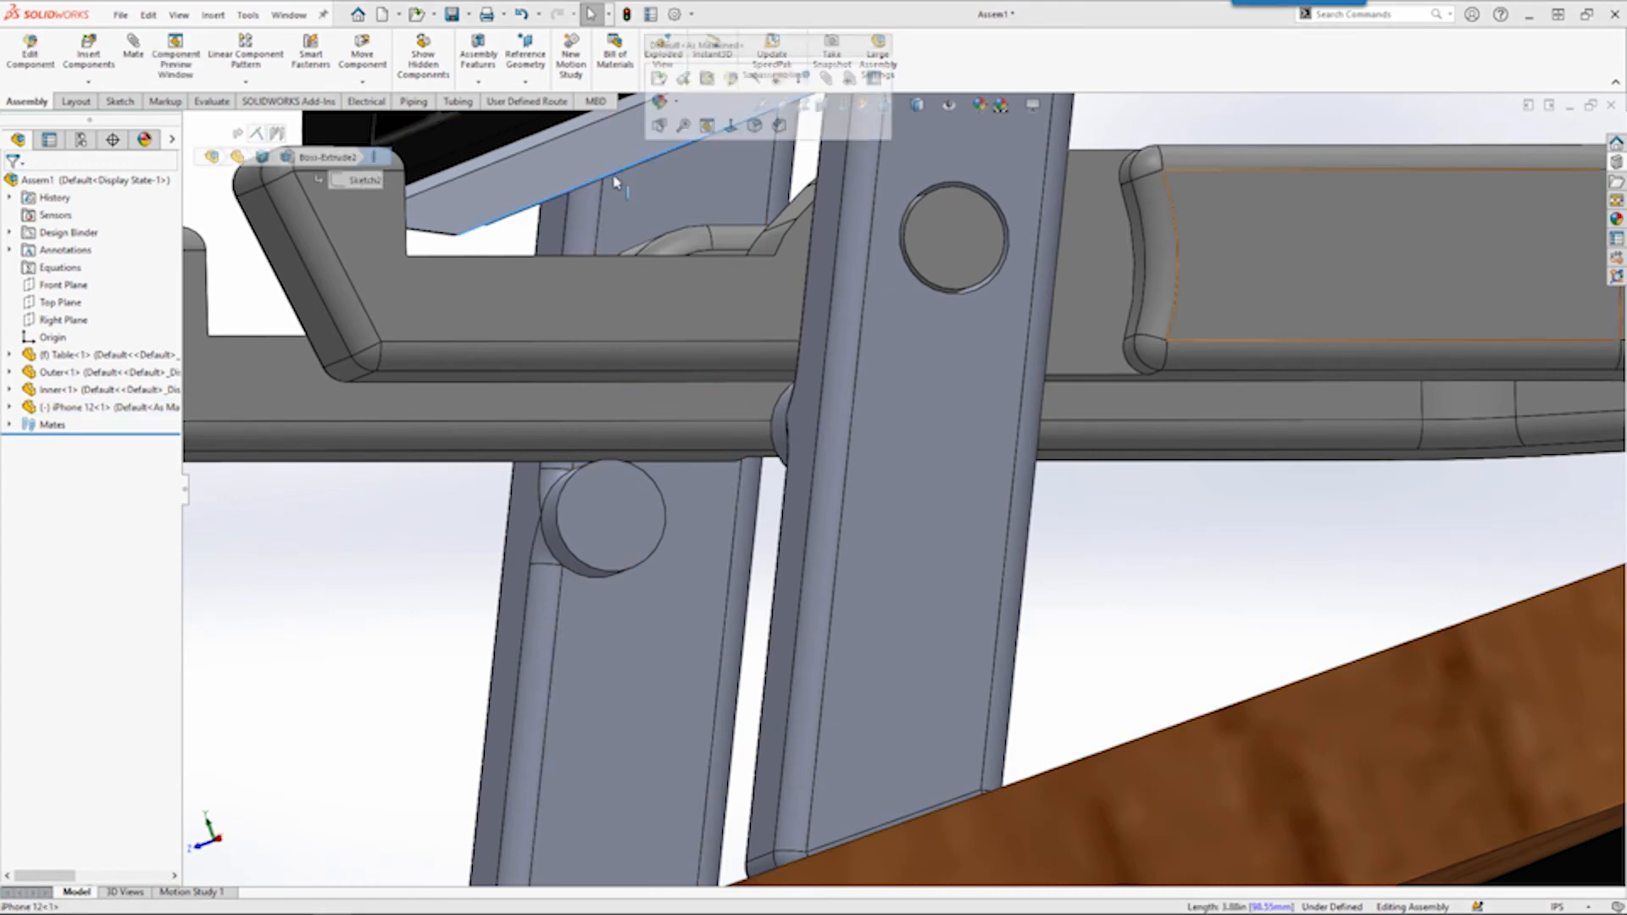
middle_drag(581, 219, 574, 409)
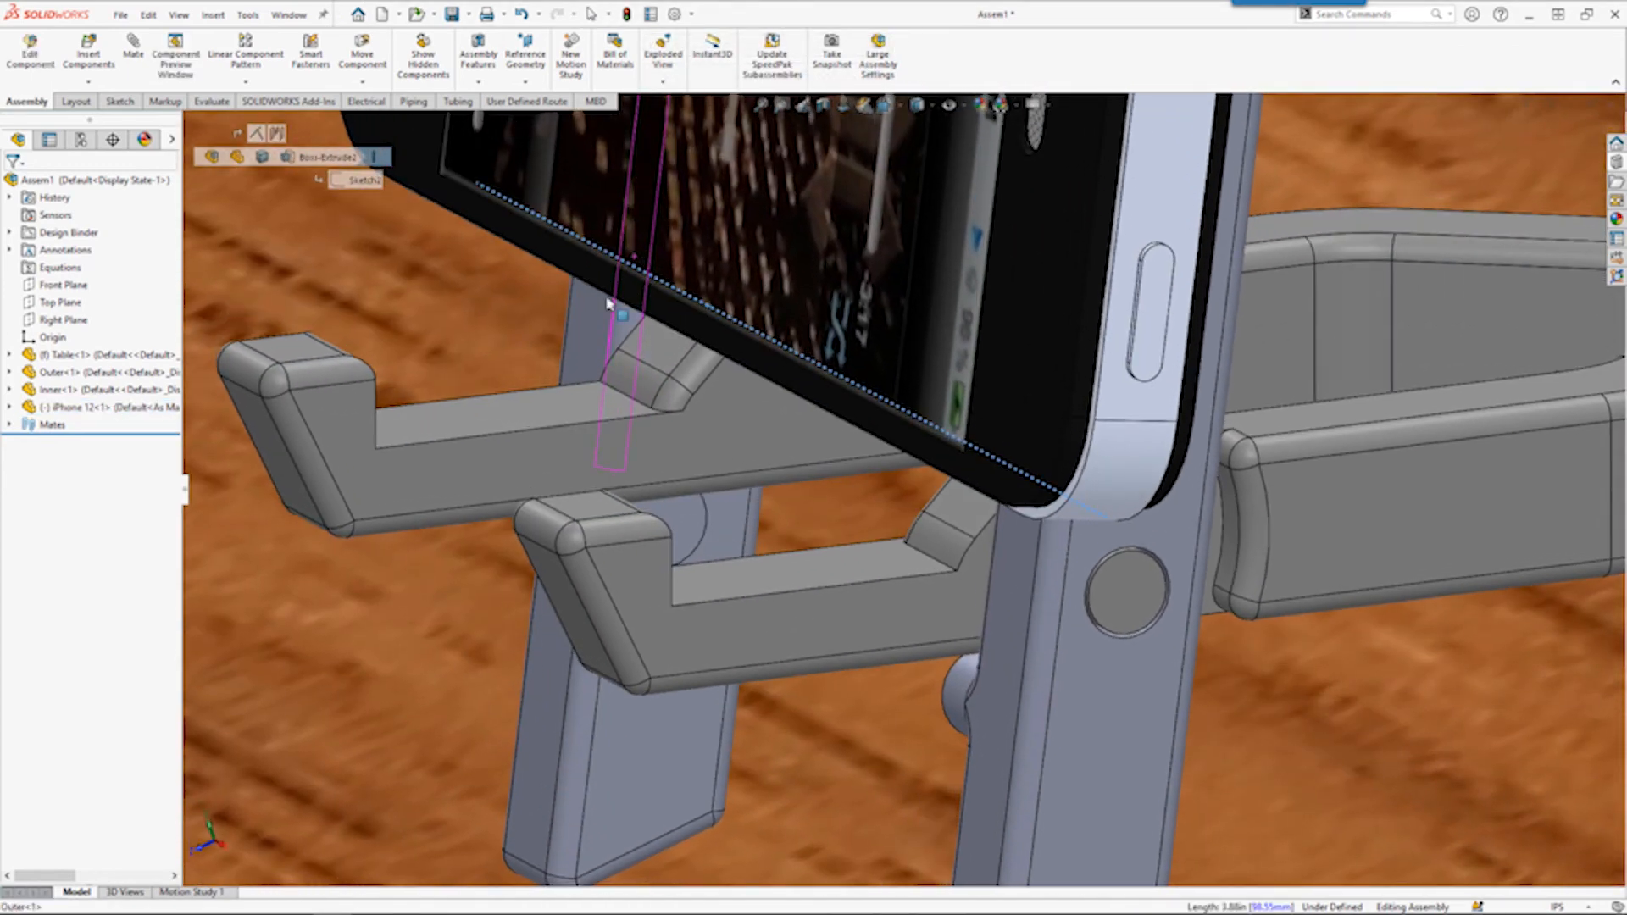
ctrl+click(573, 409)
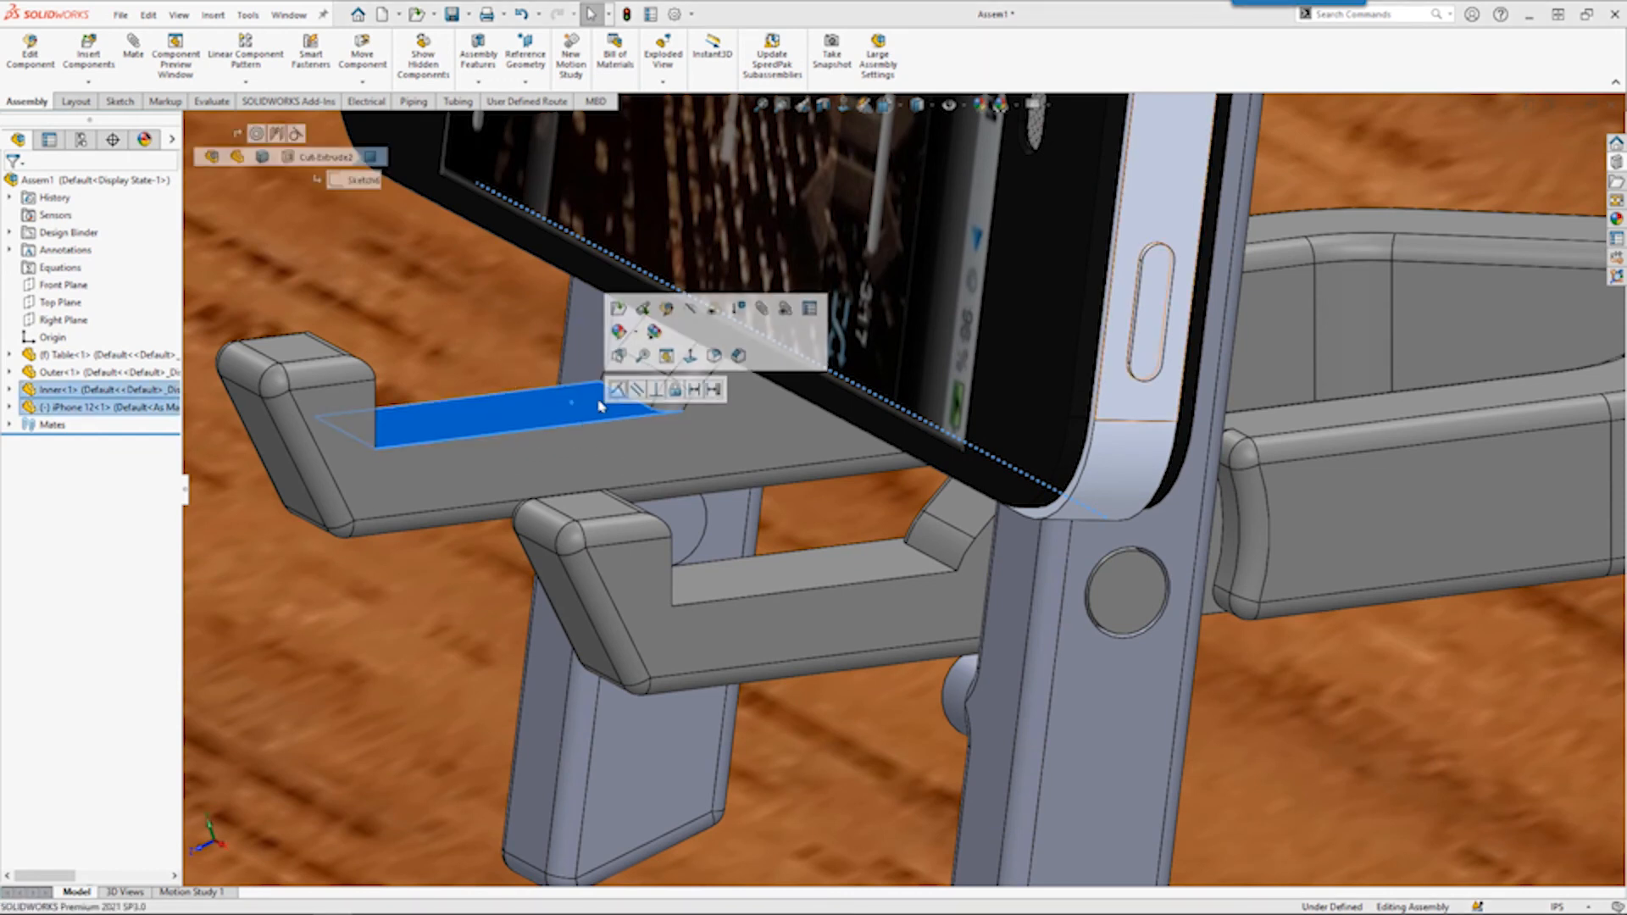
click(617, 389)
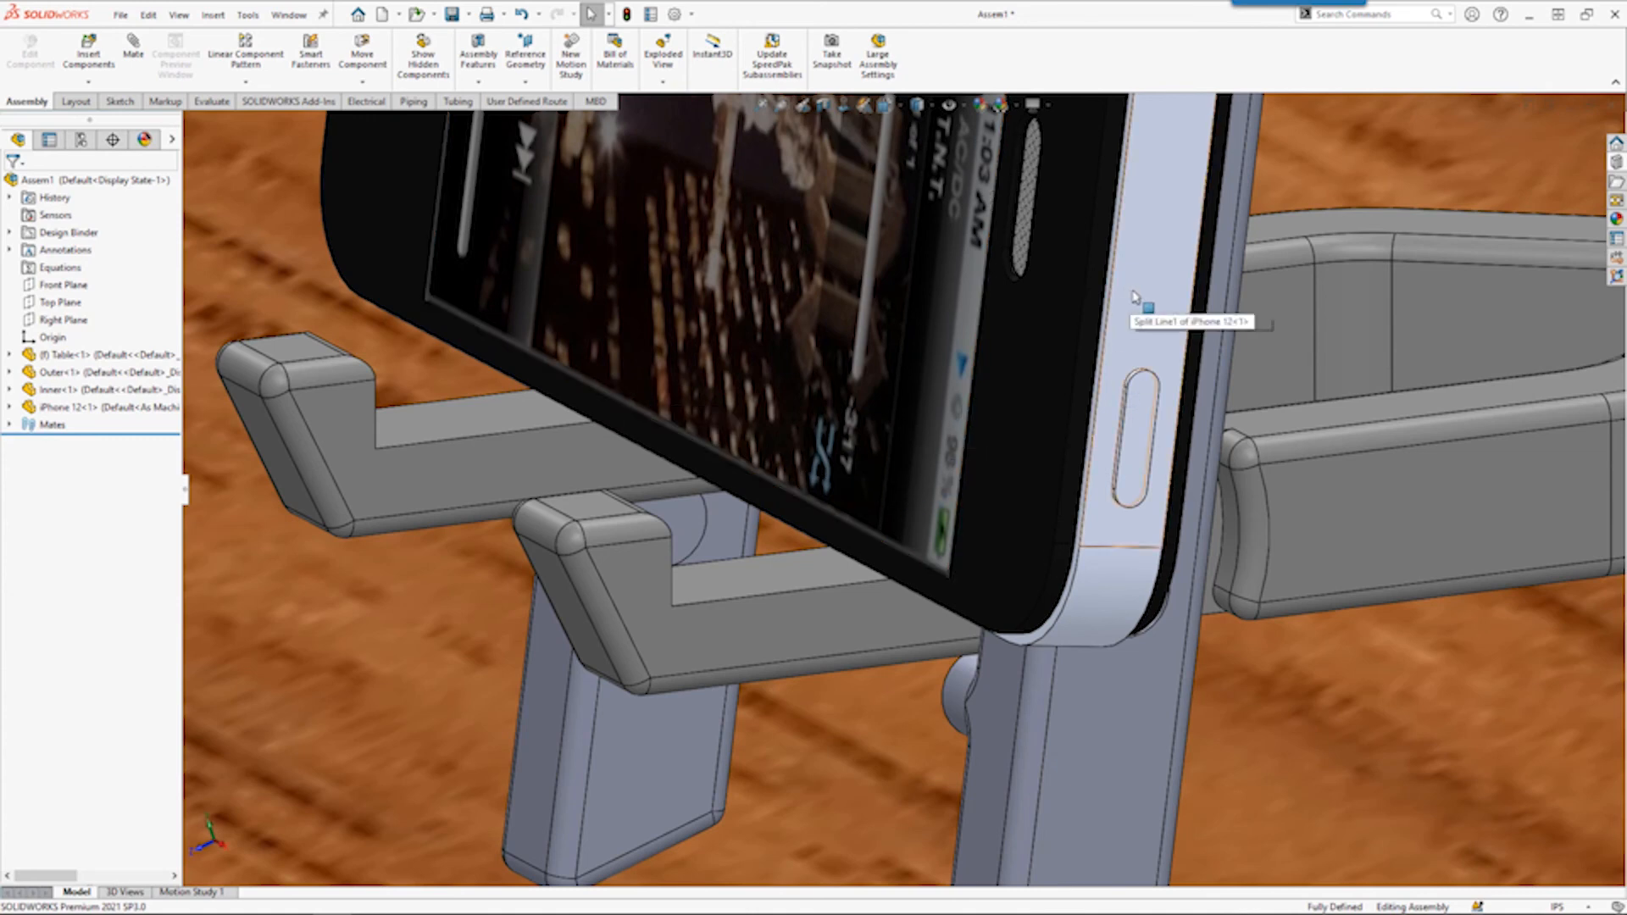
View the stand normal to the Outer part's outer side face and examine how the phone rests on the Inner part.
click(1127, 725)
click(1200, 674)
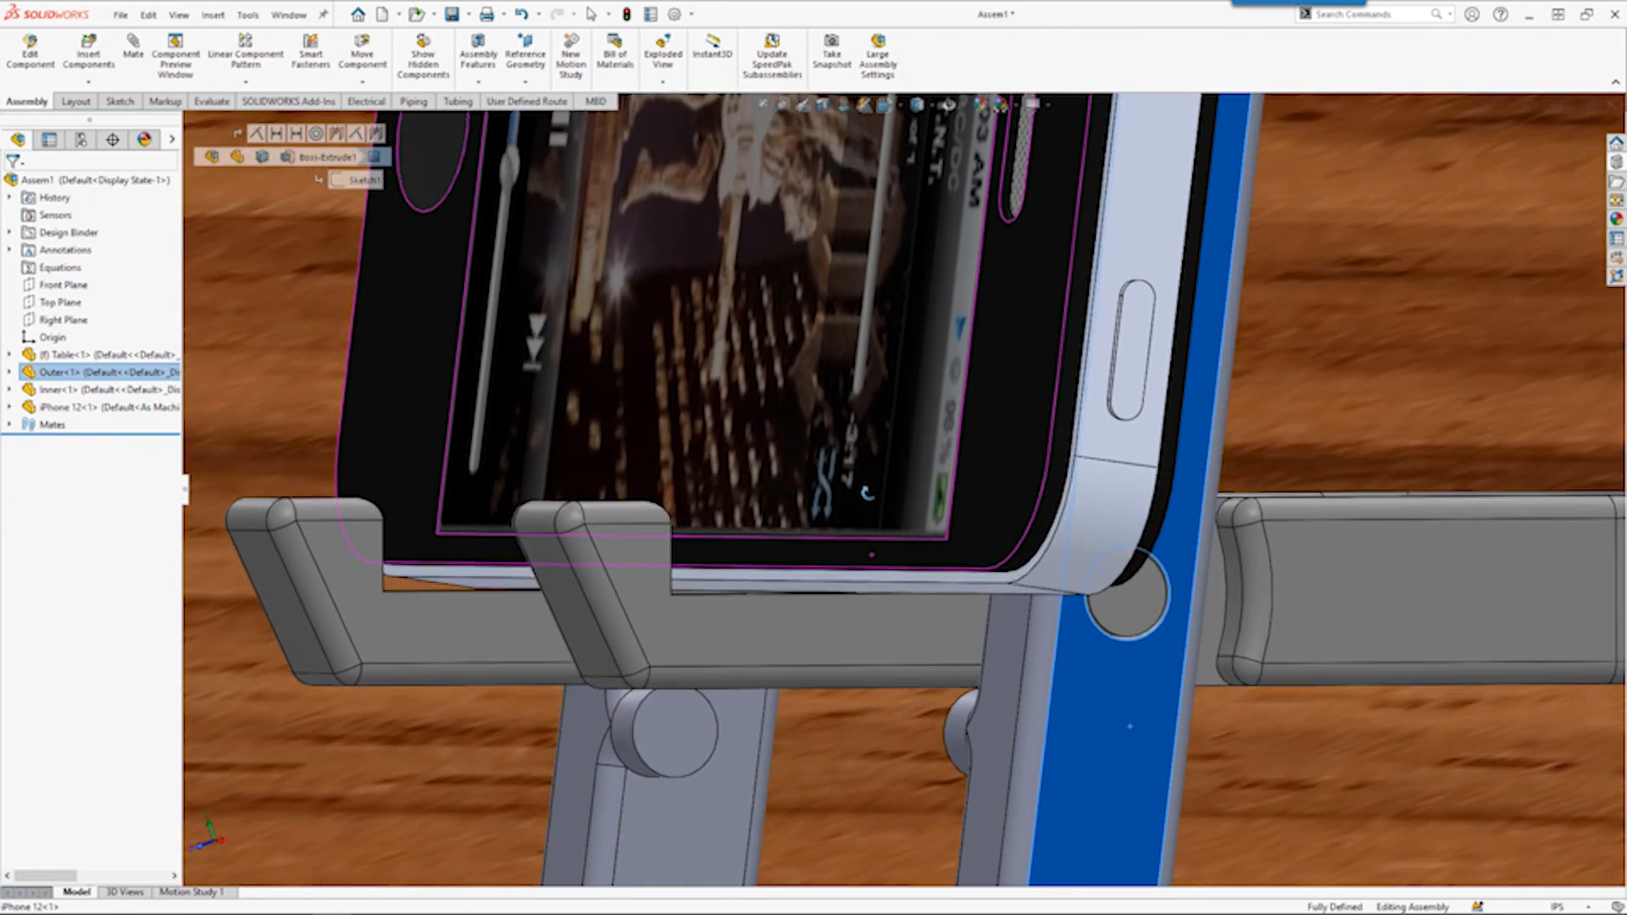
middle_drag(867, 493, 882, 516)
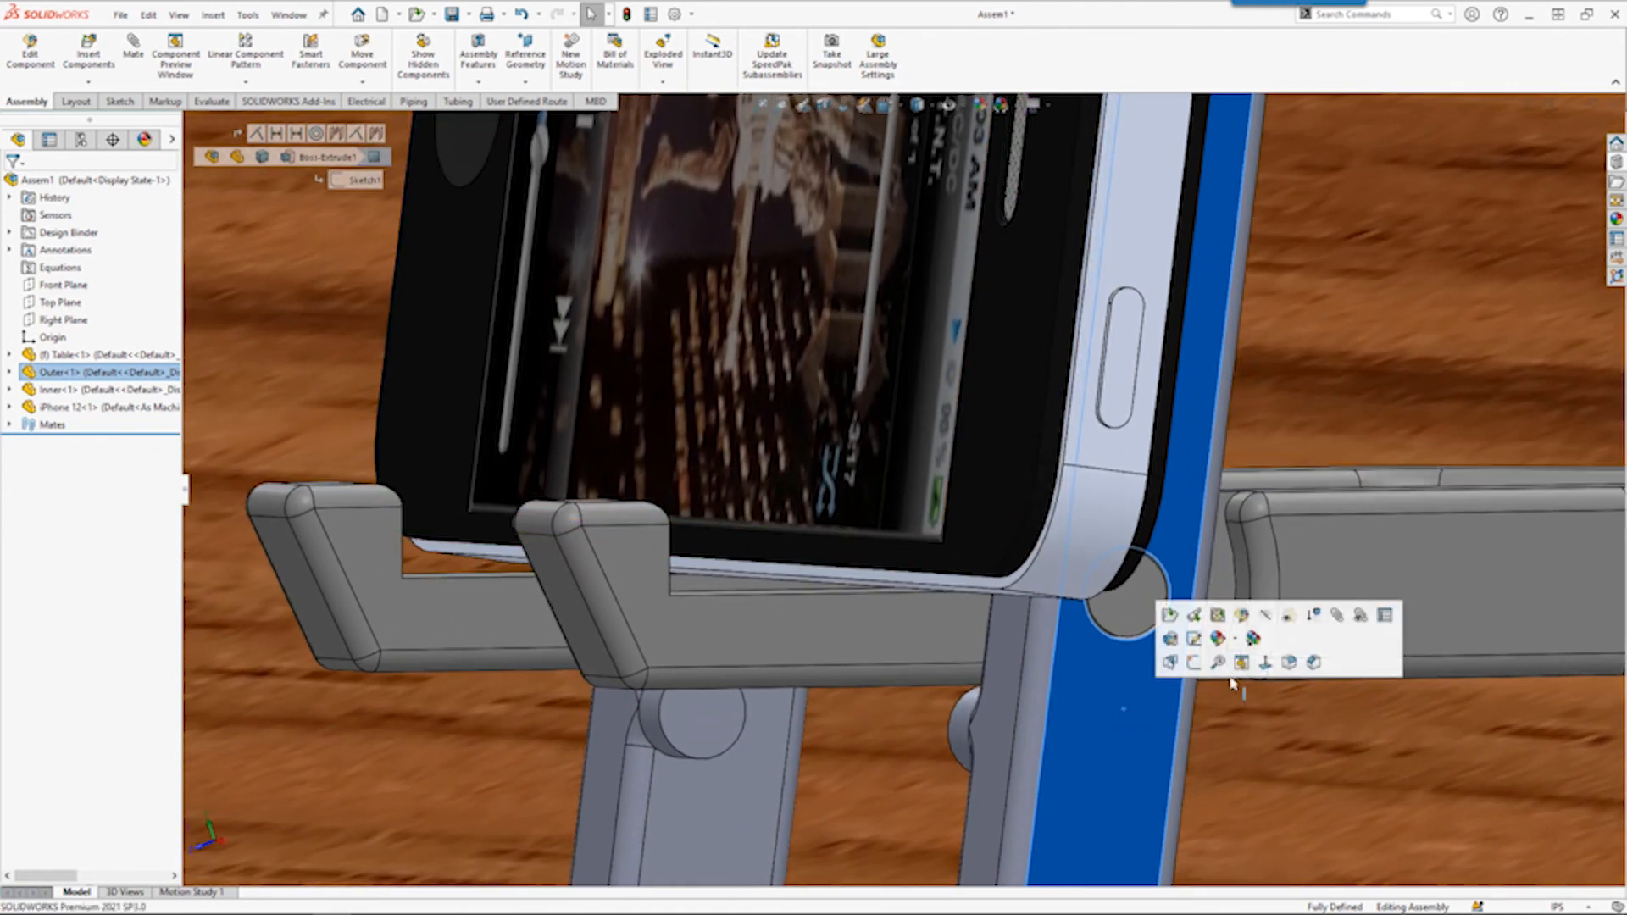
click(1269, 669)
scroll(700, 248, down, 8)
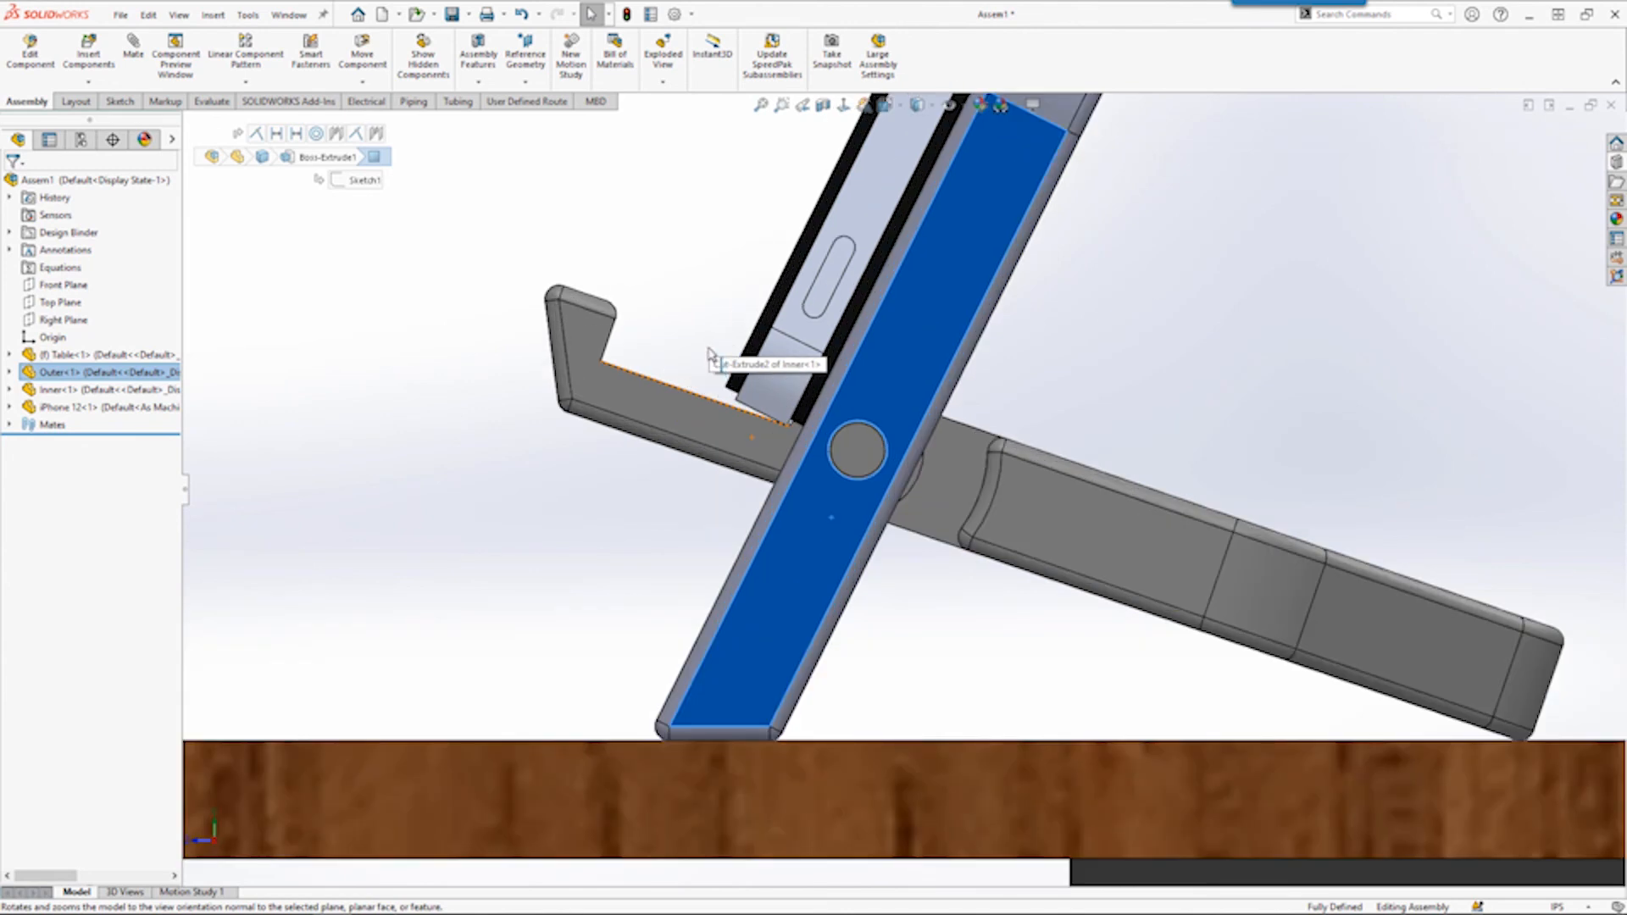
click(709, 352)
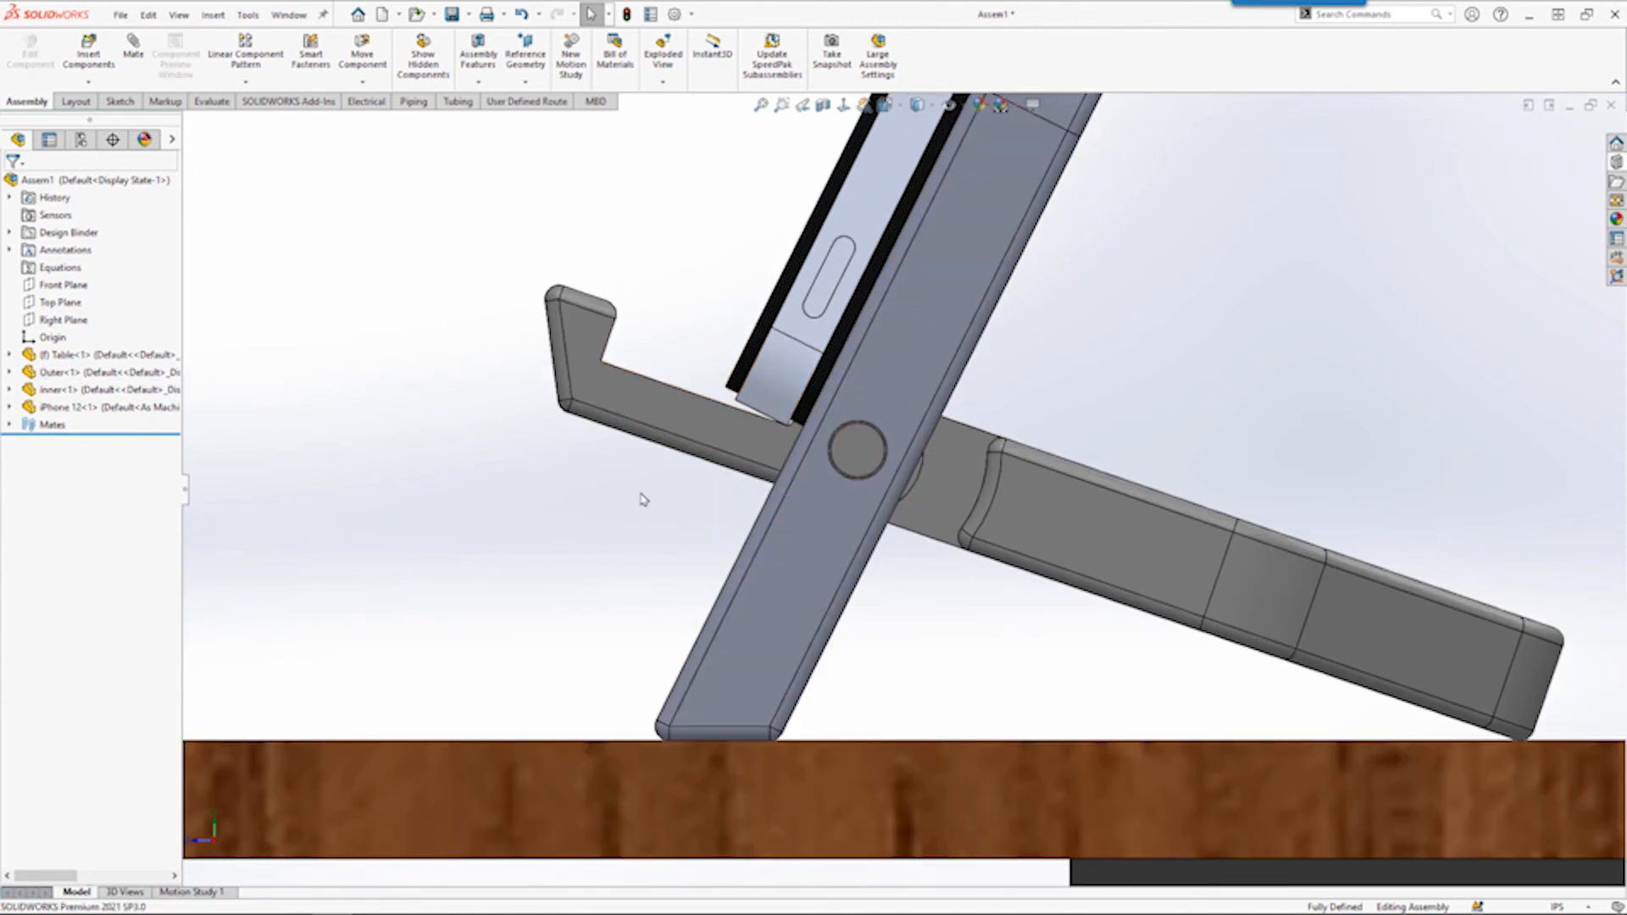
Fit the whole table assembly in view and examine it at an angle from above.
middle_drag(657, 500, 731, 549)
scroll(800, 537, up, 8)
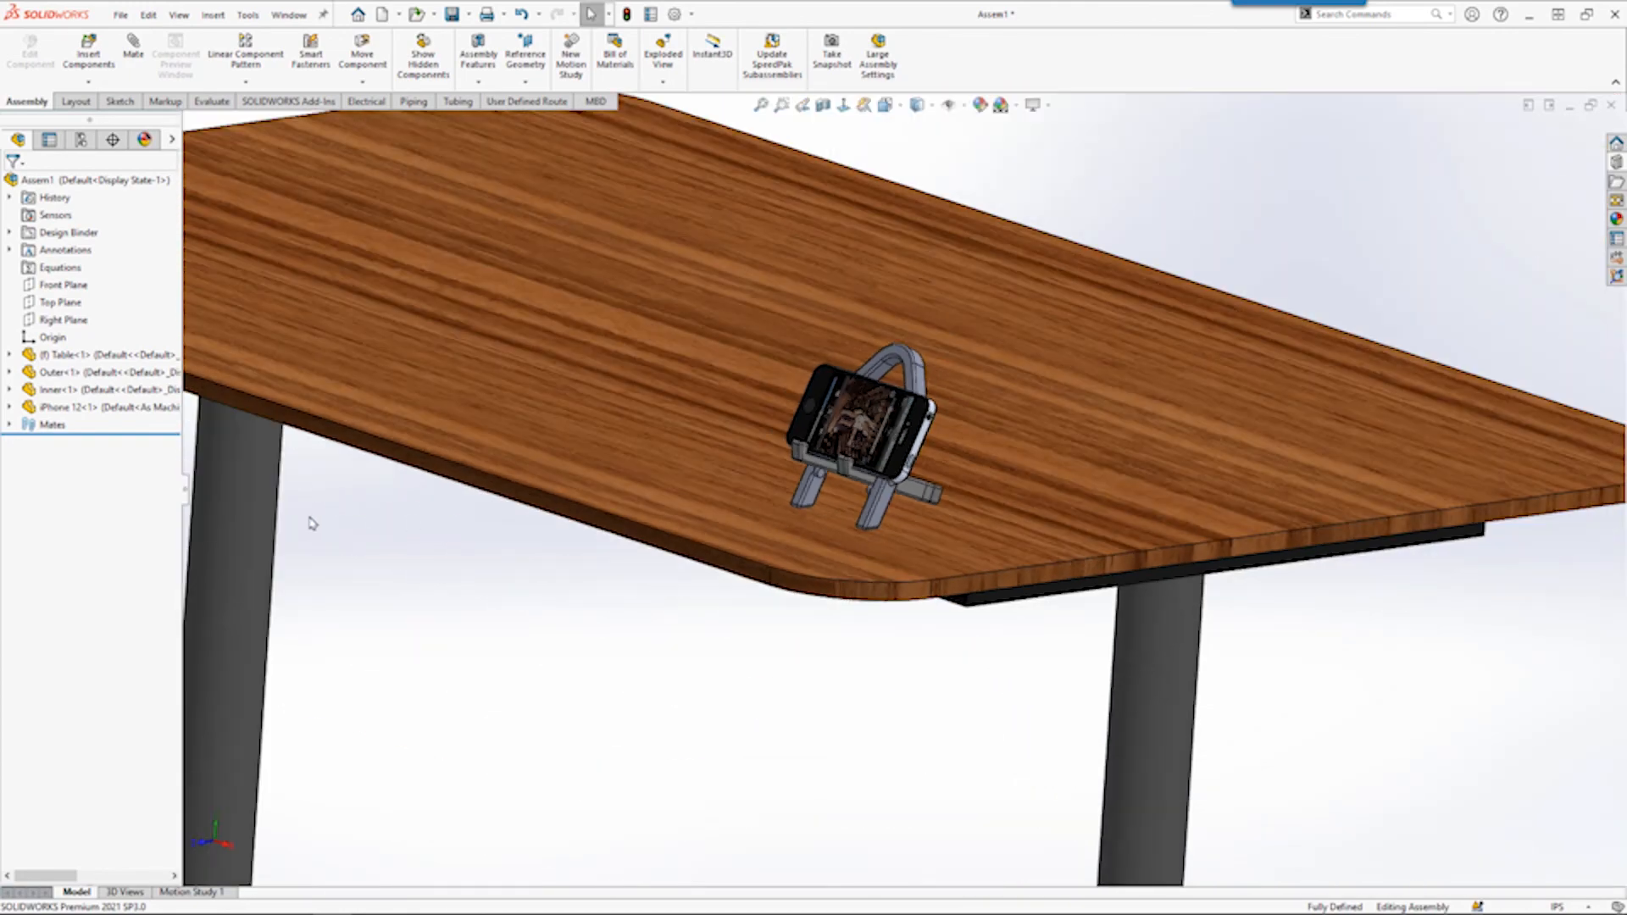
click(761, 105)
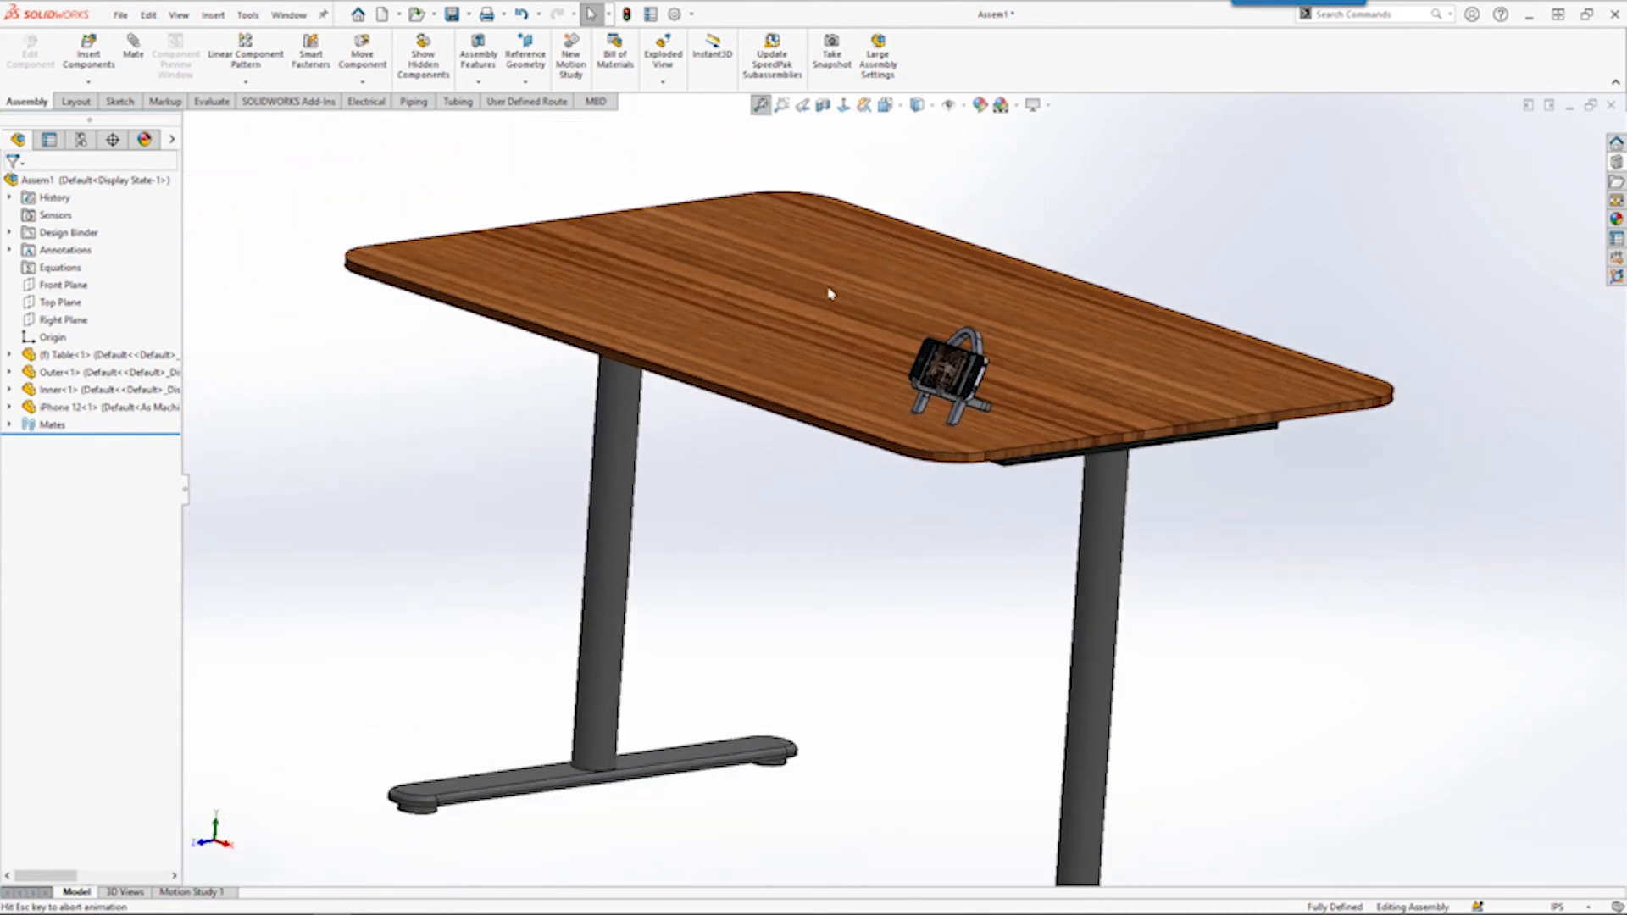
middle_drag(903, 316, 1293, 457)
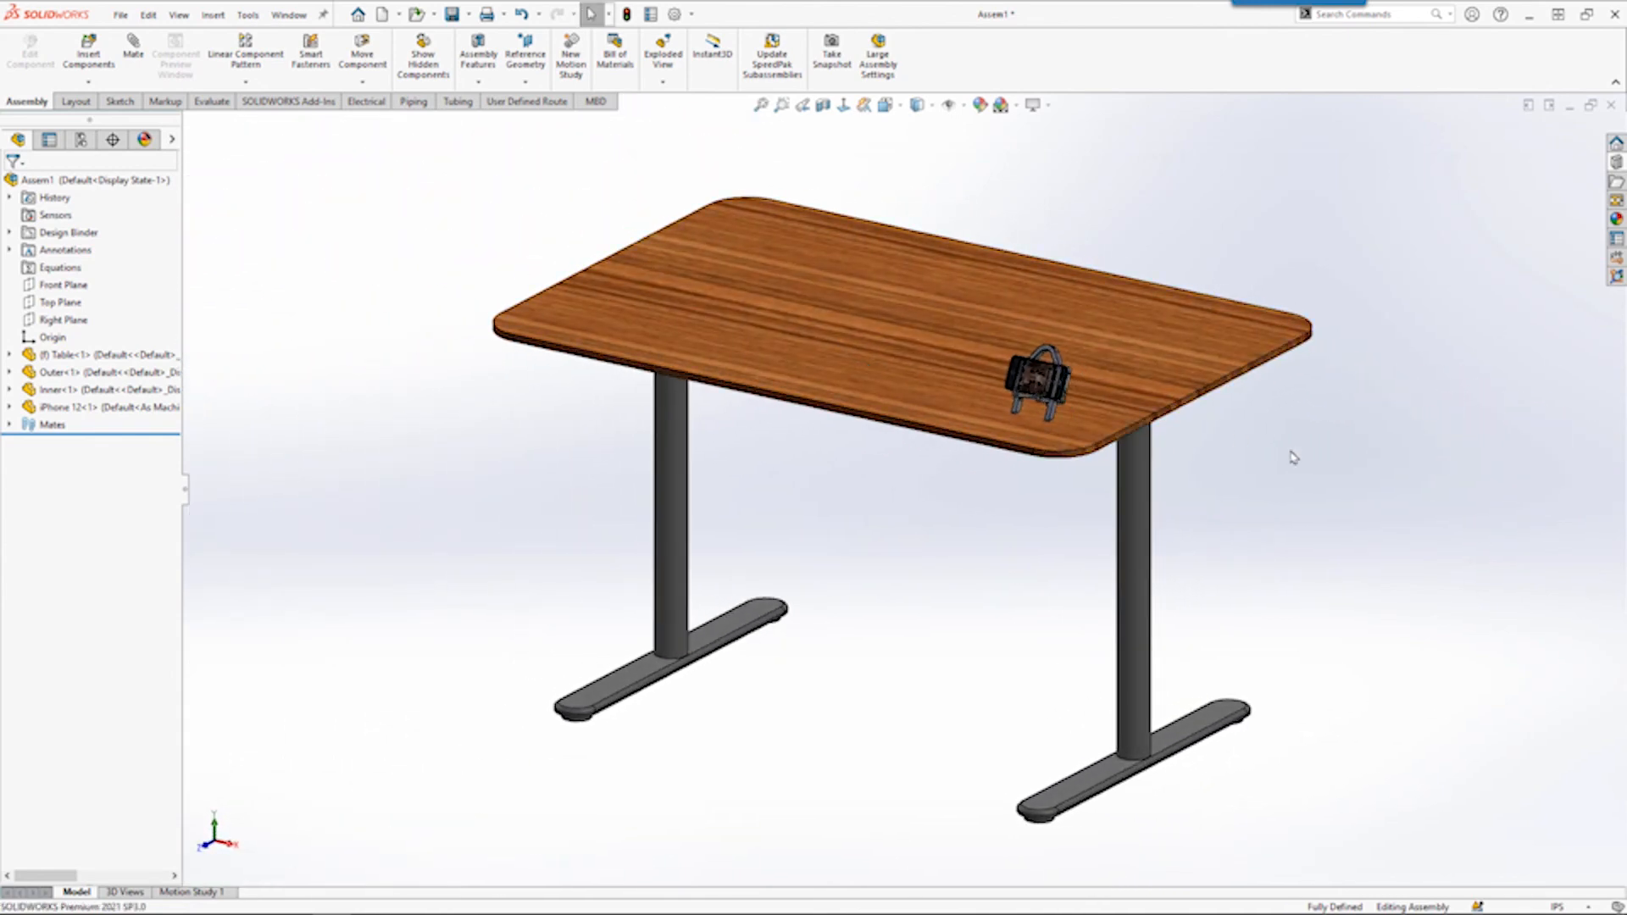